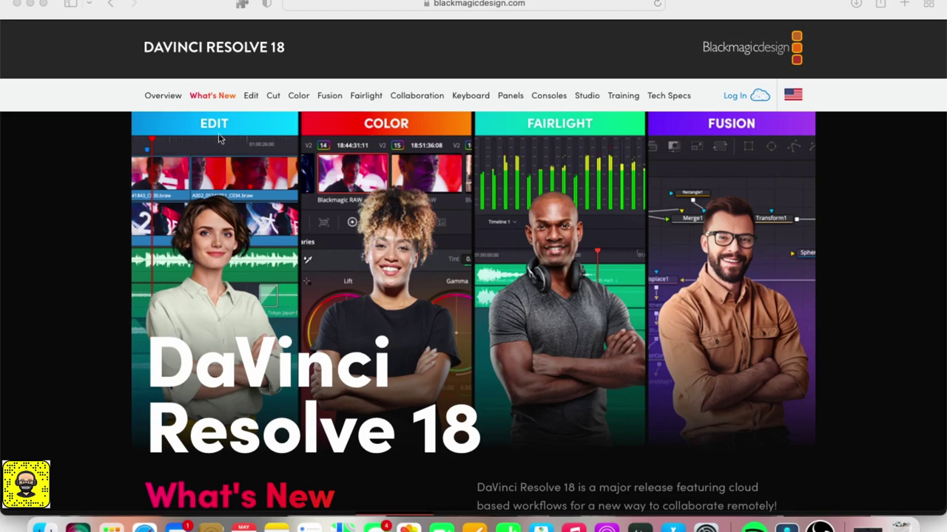
Open DaVinci_Resolve_18.0b2_Mac.dmg (3.22 GB) from Safari's downloads list to show the Resolve 18 installer window.
left_click(809, 10)
left_click(856, 4)
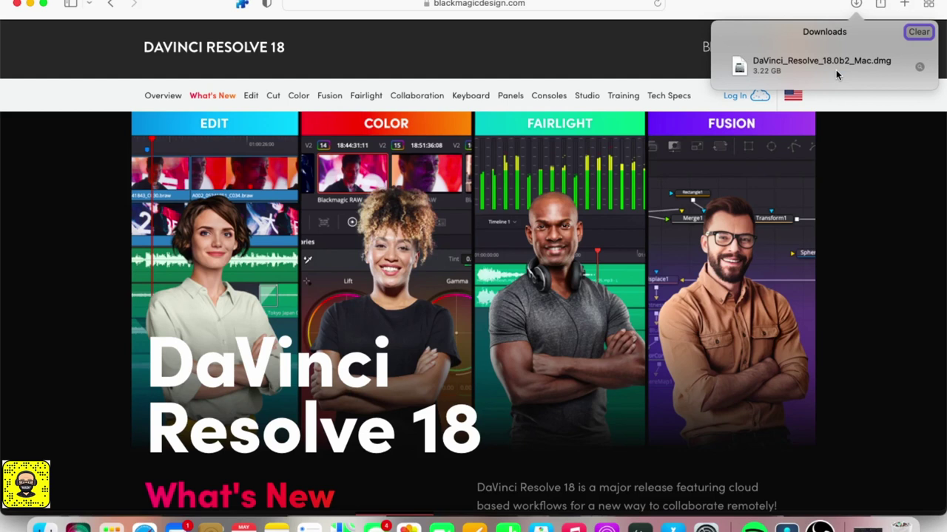
left_click(836, 70)
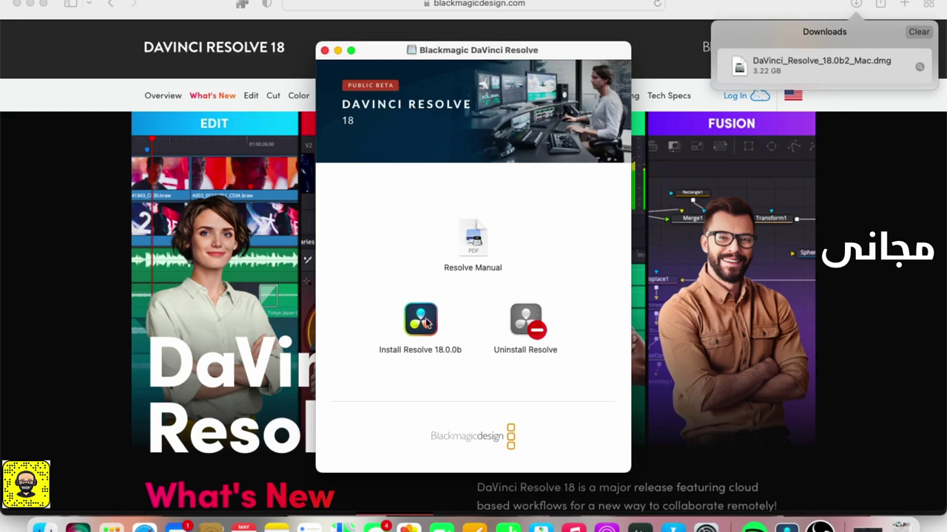
Launch the Install Resolve 18.0.0b package from the disk image window.
left_click(423, 321)
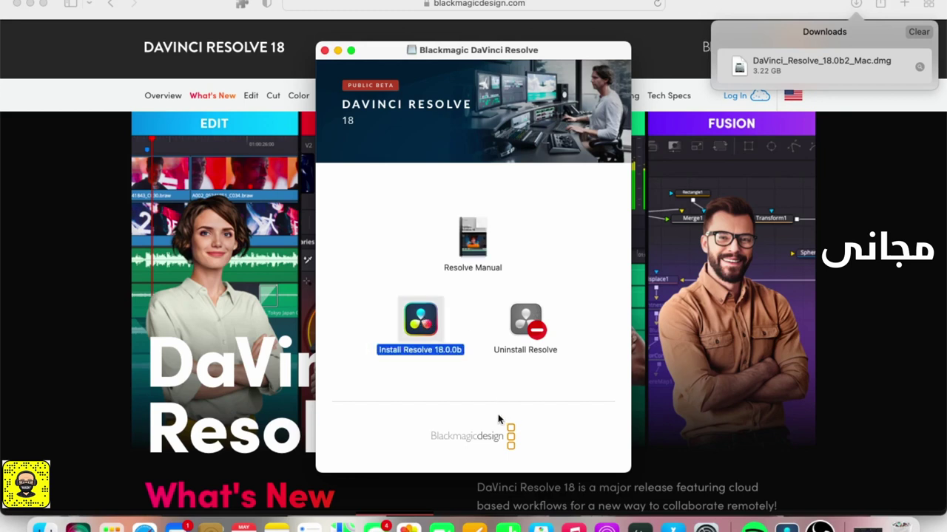
double_click(423, 320)
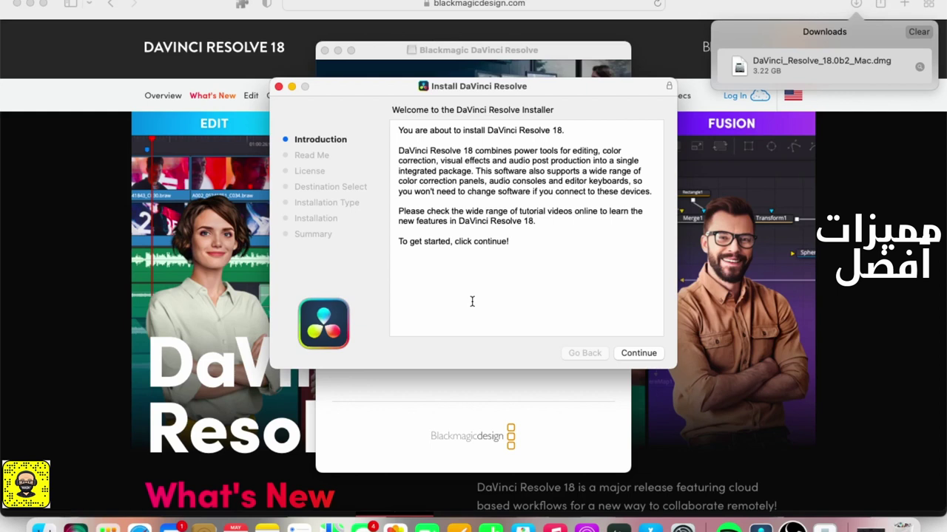
Continue past the Introduction, Read Me and License pages and agree to the license terms.
left_click(648, 354)
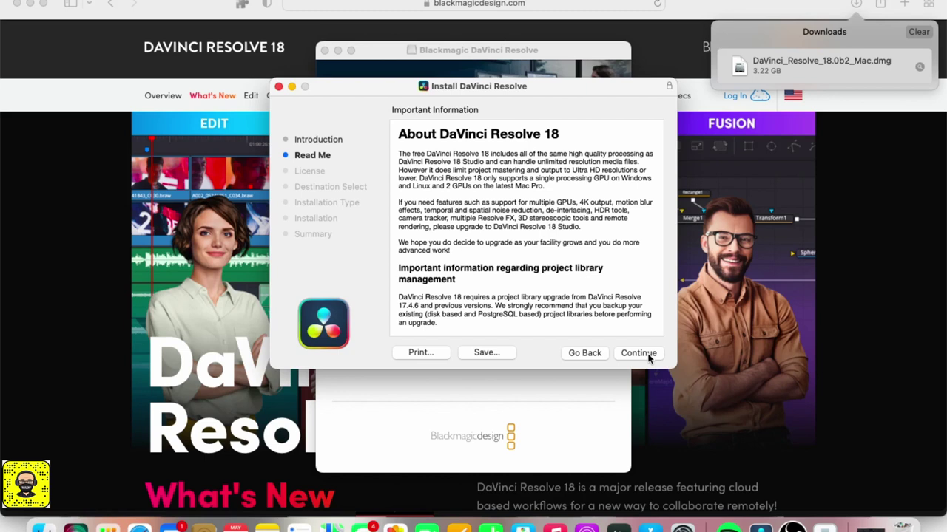
left_click(638, 353)
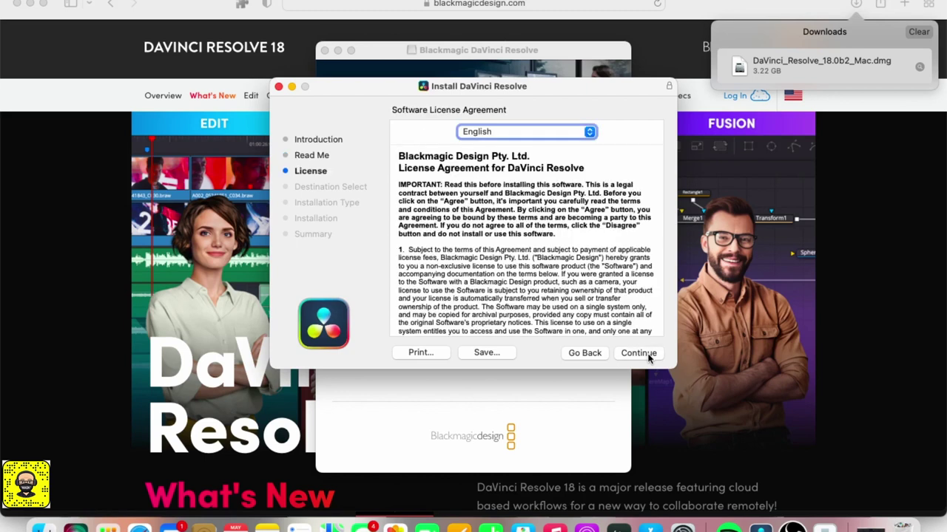
left_click(648, 356)
left_click(604, 263)
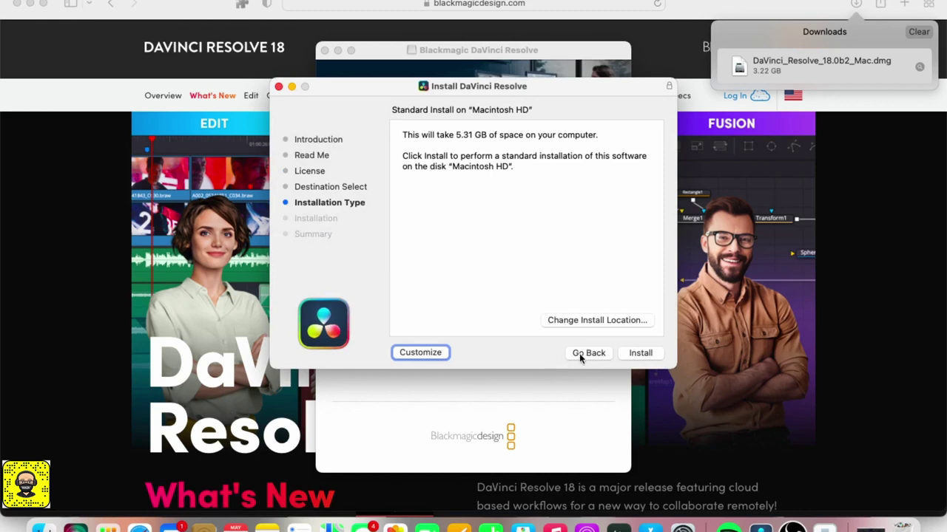
Start the standard install on Macintosh HD, authorise it with the account password, and return to Safari.
left_click(628, 355)
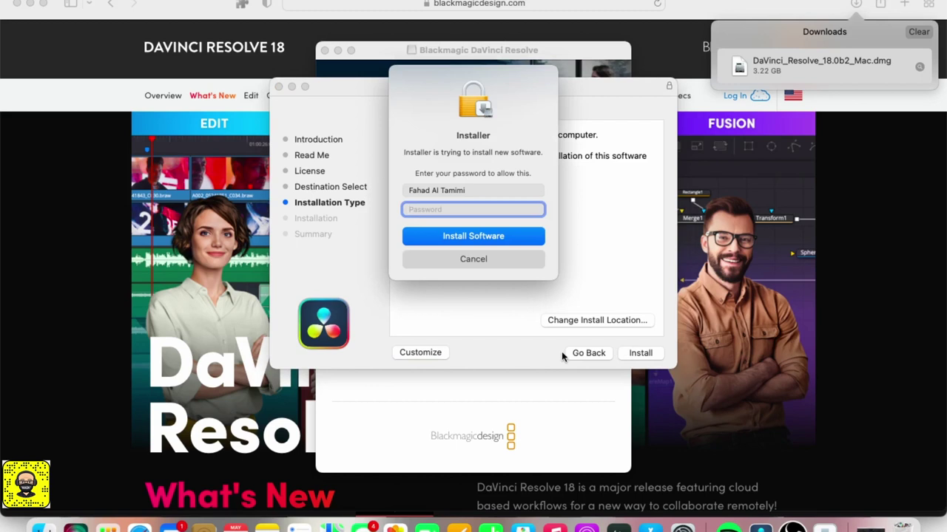
type("aa")
type("aaaaaa")
type("aaaa")
left_click(496, 237)
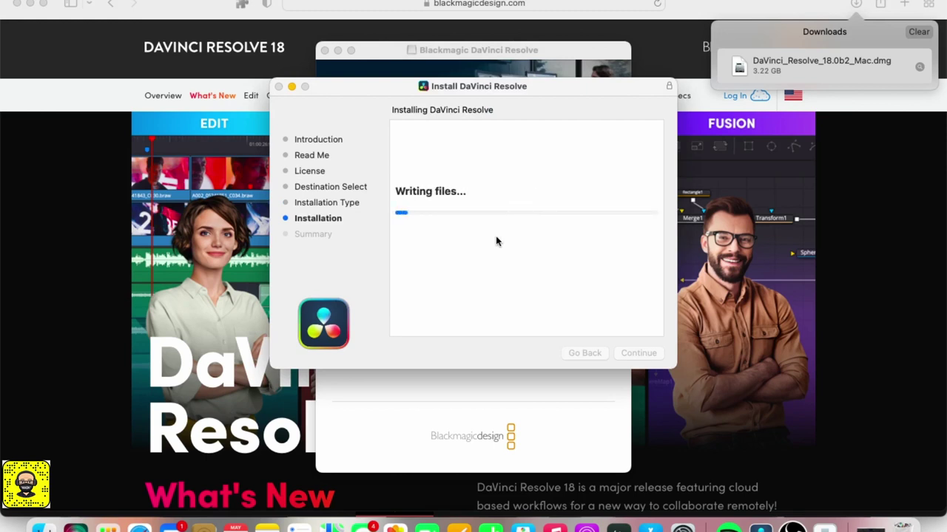
left_click(107, 249)
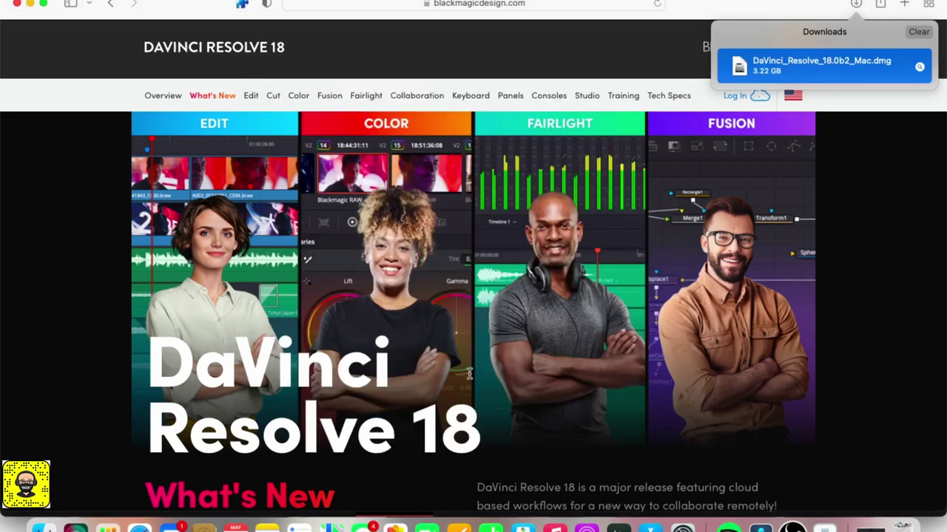
Dismiss the downloads popover and scroll past Shared Project Libraries and Remote Monitoring Streaming to the Color banner.
left_click(858, 8)
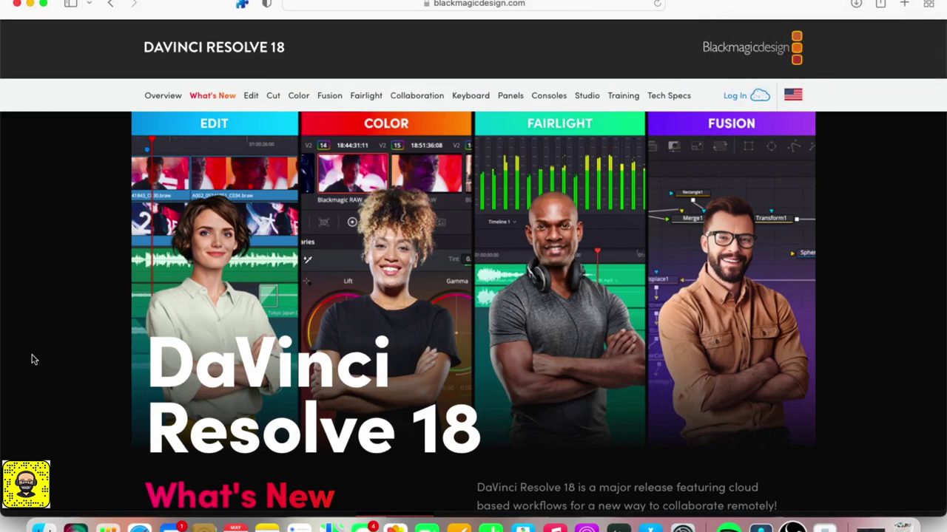
scroll(32, 359, "down", 5)
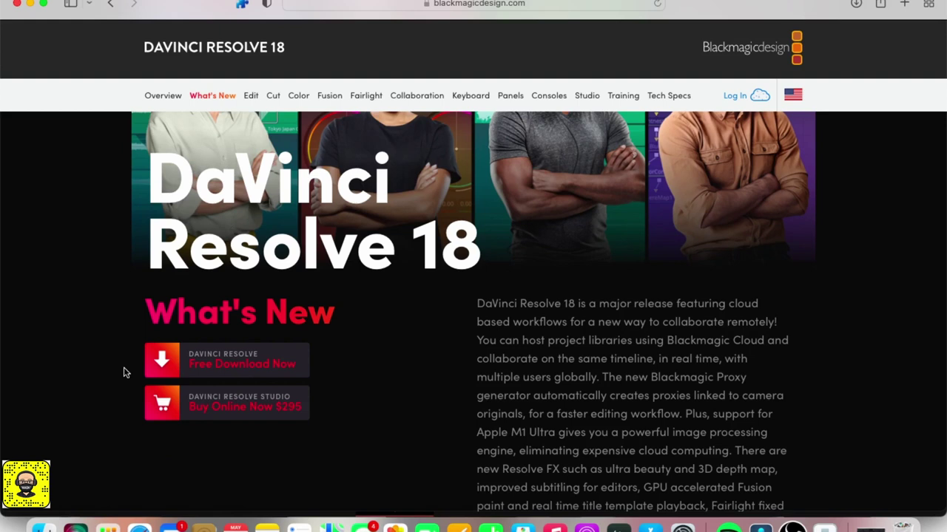
scroll(125, 373, "down", 6)
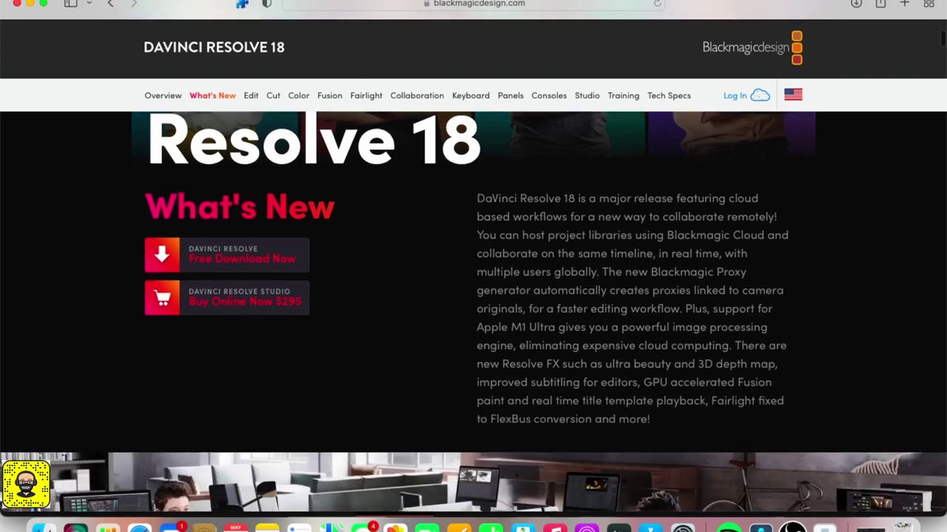
scroll(473, 311, "down", 10)
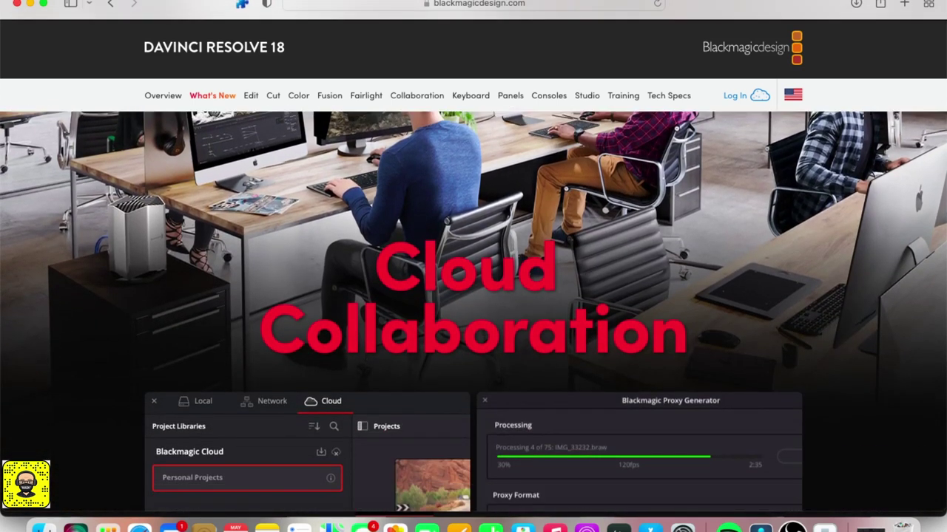
scroll(473, 311, "down", 3)
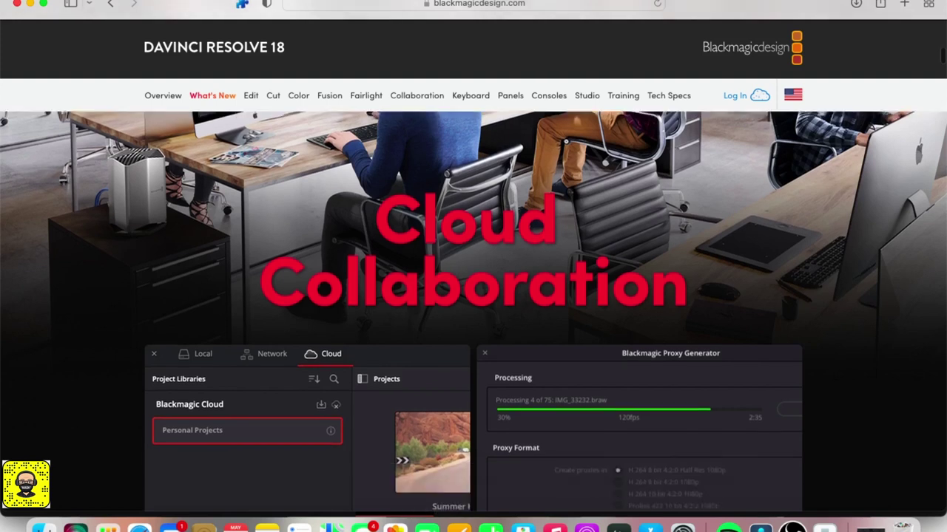
scroll(474, 310, "down", 3)
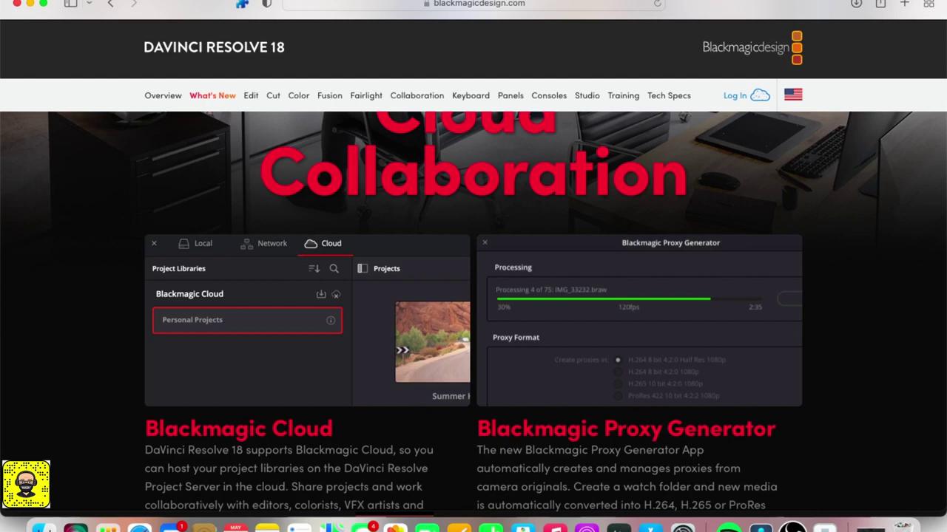
scroll(473, 311, "down", 2)
scroll(473, 310, "down", 2)
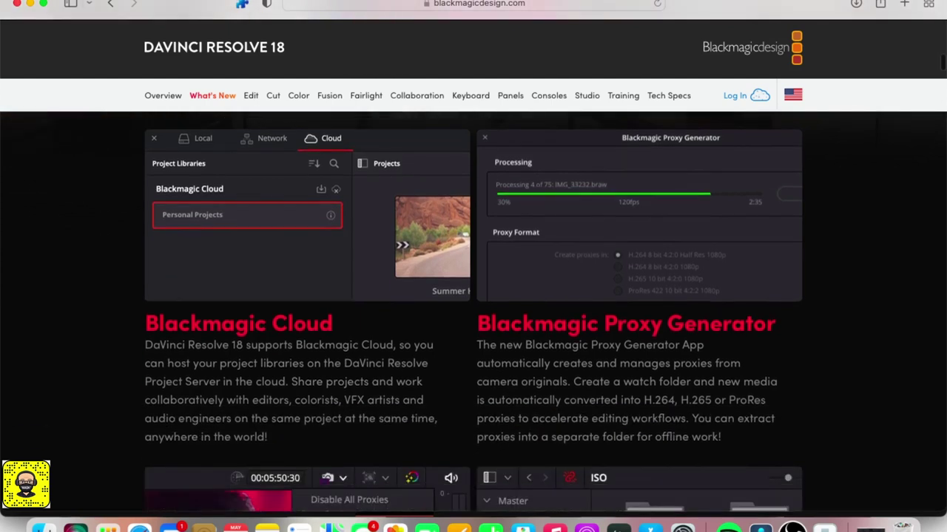
scroll(474, 311, "down", 3)
scroll(473, 310, "down", 2)
scroll(473, 311, "down", 3)
scroll(473, 310, "down", 2)
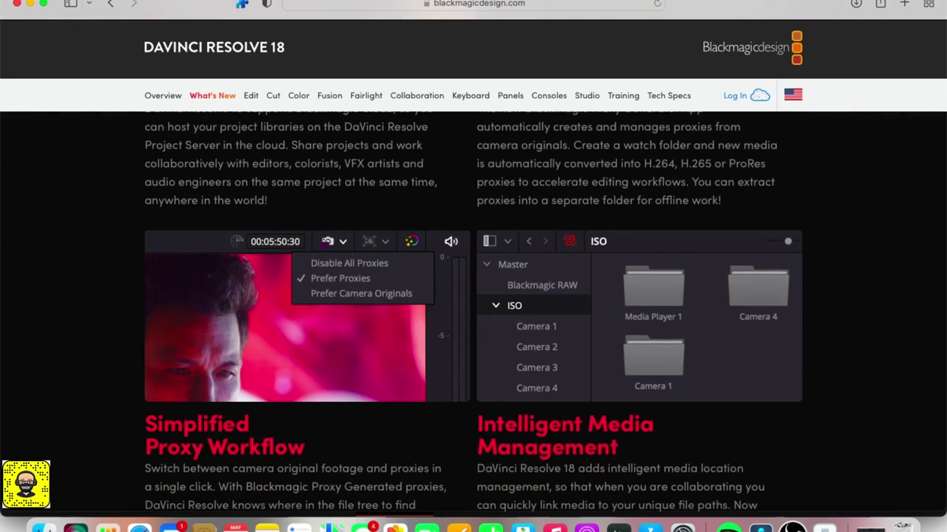
scroll(14, 358, "down", 1)
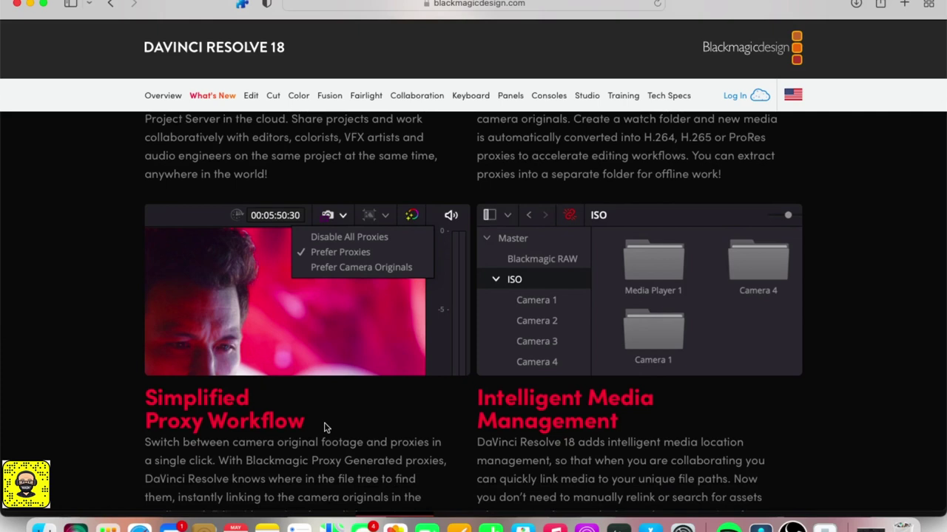
scroll(326, 427, "down", 2)
scroll(326, 427, "down", 4)
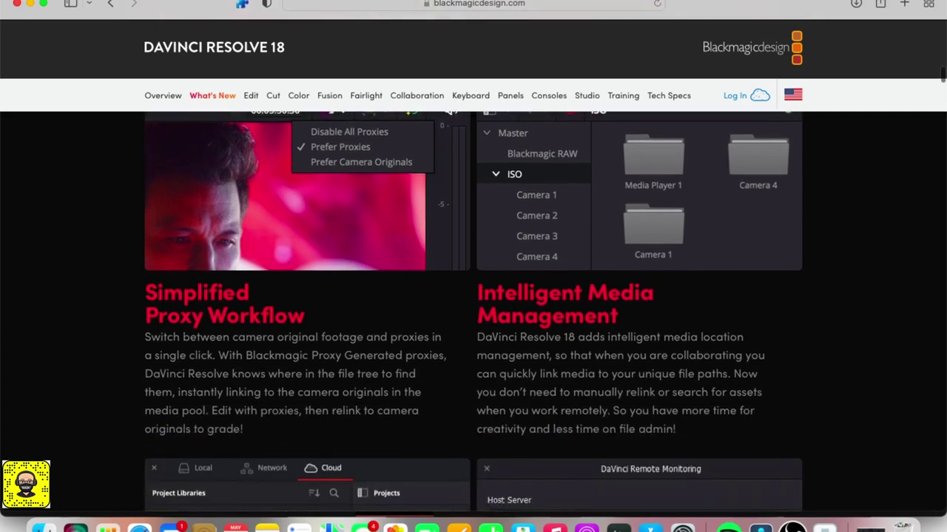
scroll(326, 428, "down", 4)
scroll(326, 427, "down", 5)
scroll(472, 256, "down", 1)
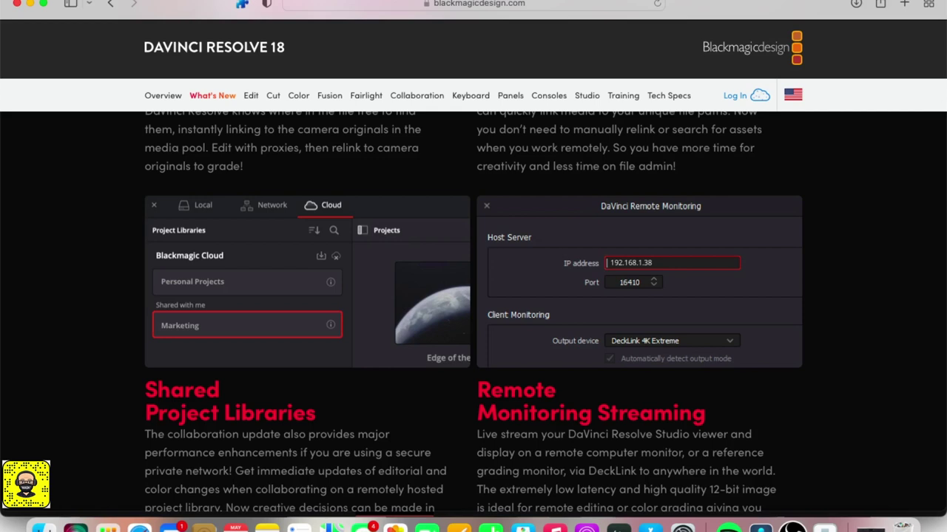
scroll(473, 311, "down", 1)
scroll(474, 311, "down", 3)
scroll(473, 311, "down", 2)
scroll(474, 310, "down", 3)
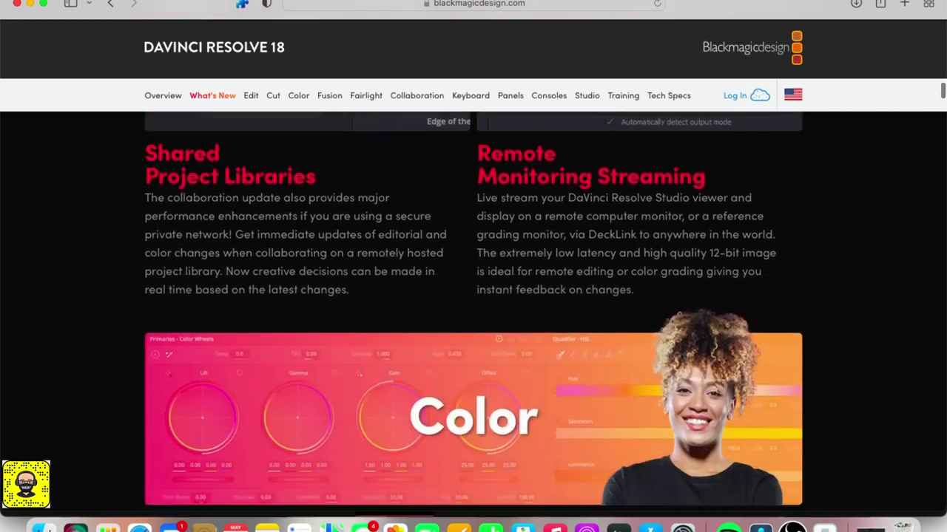
scroll(473, 311, "down", 2)
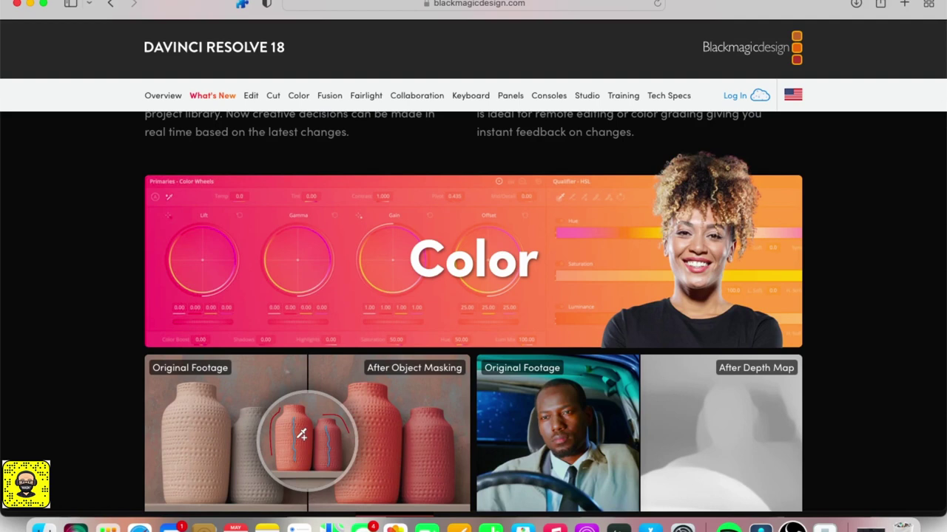
Scroll through the Edit, Fusion and Fairlight features, past FlexBus and Space View, to Next Generation Engineering.
scroll(473, 311, "down", 1)
scroll(474, 310, "down", 2)
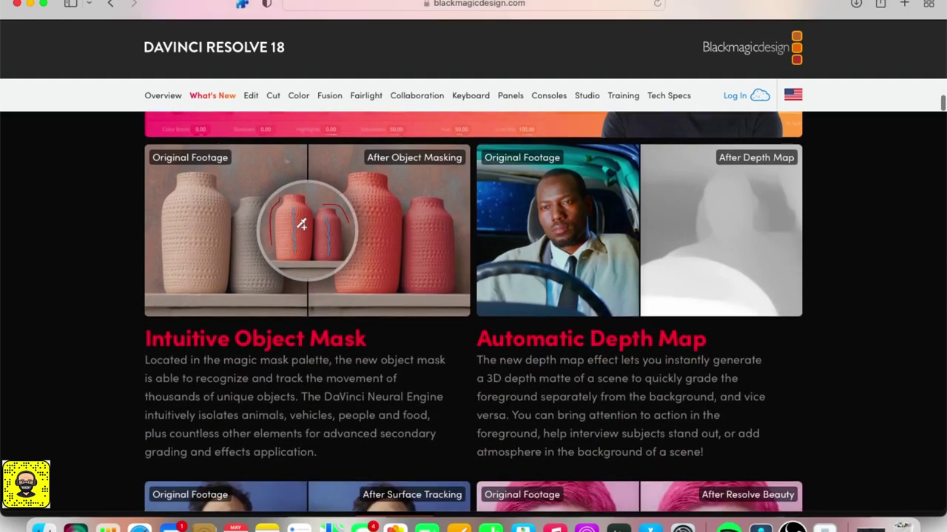
scroll(473, 310, "down", 4)
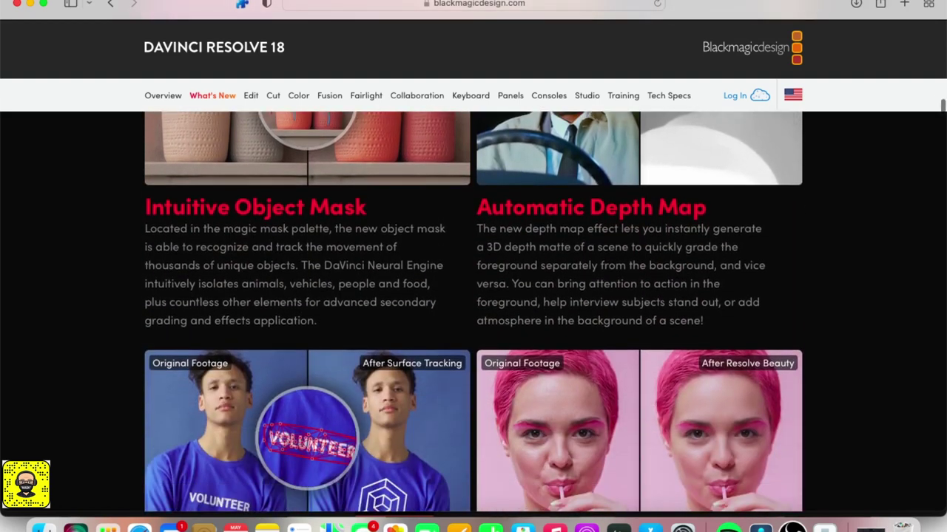
scroll(473, 311, "up", 3)
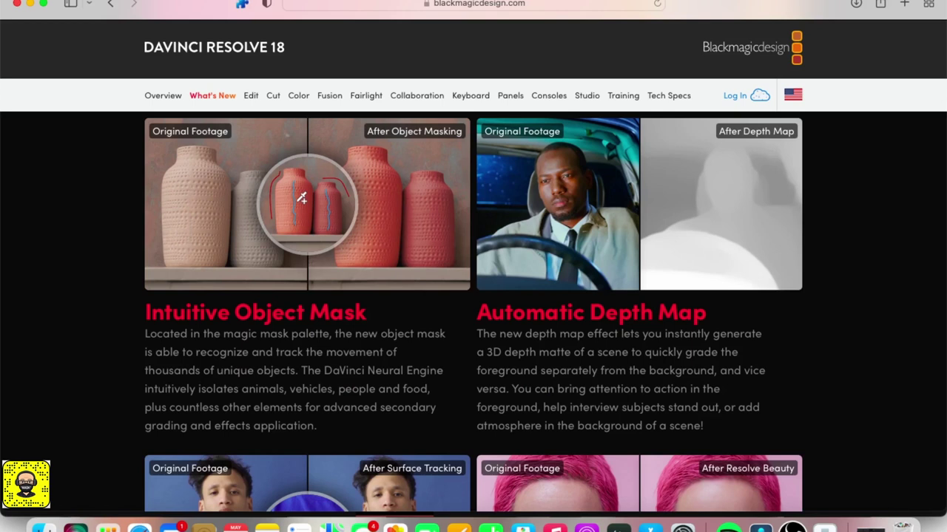
scroll(122, 407, "down", 1)
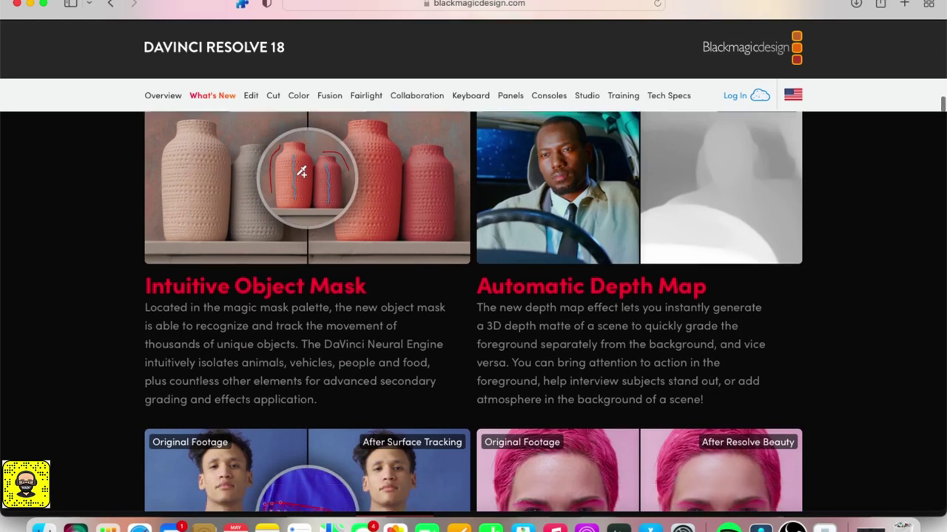
scroll(258, 385, "down", 1)
scroll(259, 385, "down", 5)
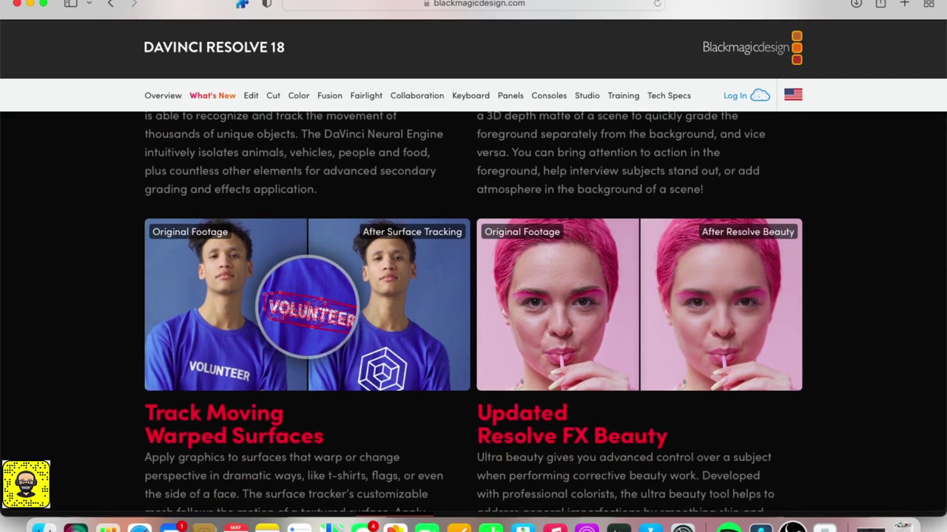
scroll(473, 310, "down", 1)
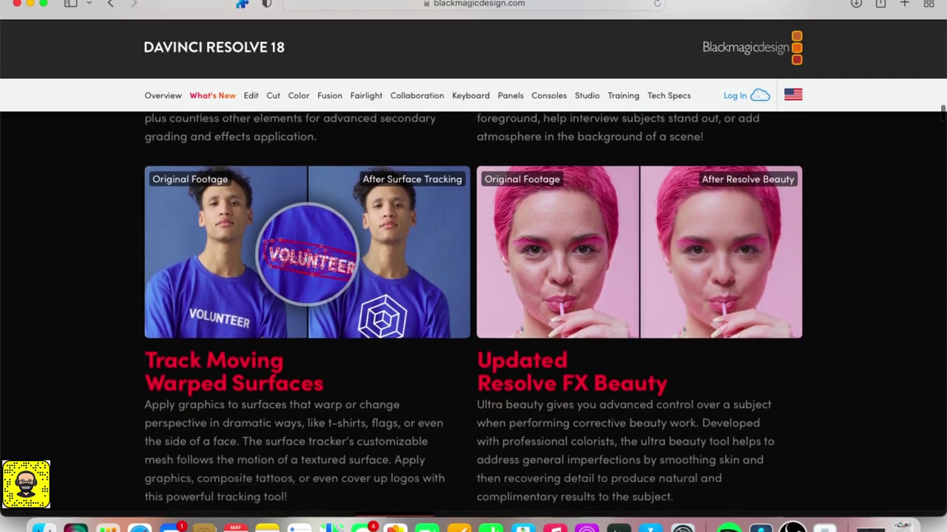
scroll(473, 311, "down", 1)
scroll(473, 310, "down", 1)
scroll(473, 310, "down", 1)
scroll(473, 310, "down", 1)
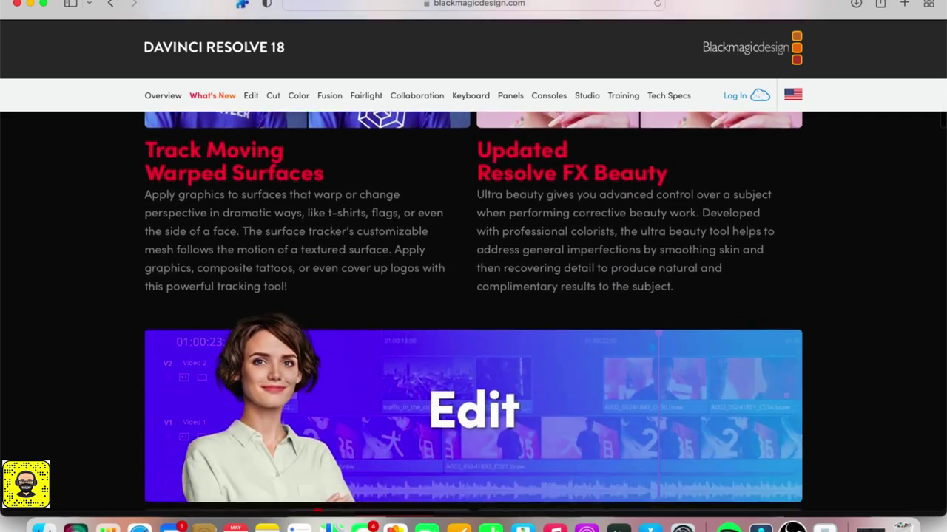
scroll(474, 310, "down", 1)
scroll(473, 311, "down", 1)
scroll(473, 311, "down", 1)
scroll(473, 311, "down", 1)
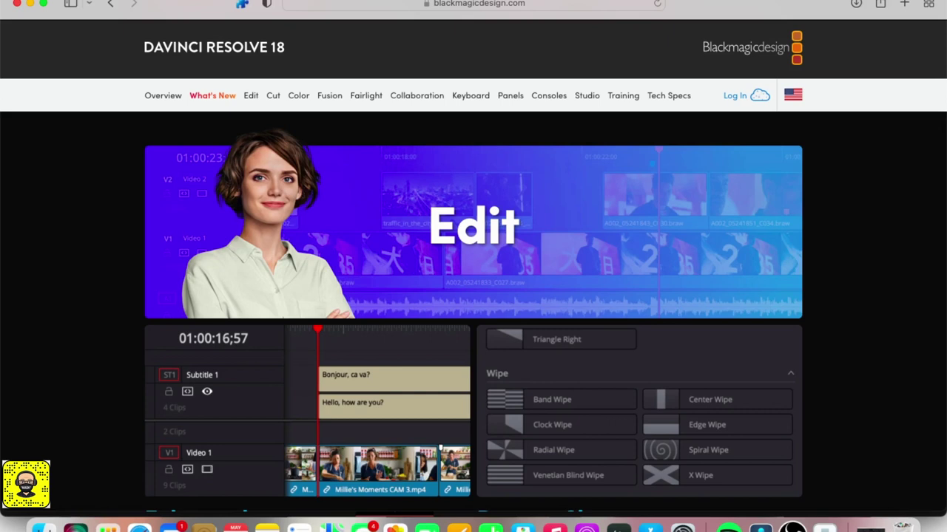
scroll(473, 311, "down", 1)
scroll(473, 310, "down", 2)
scroll(473, 310, "down", 1)
scroll(473, 310, "down", 1)
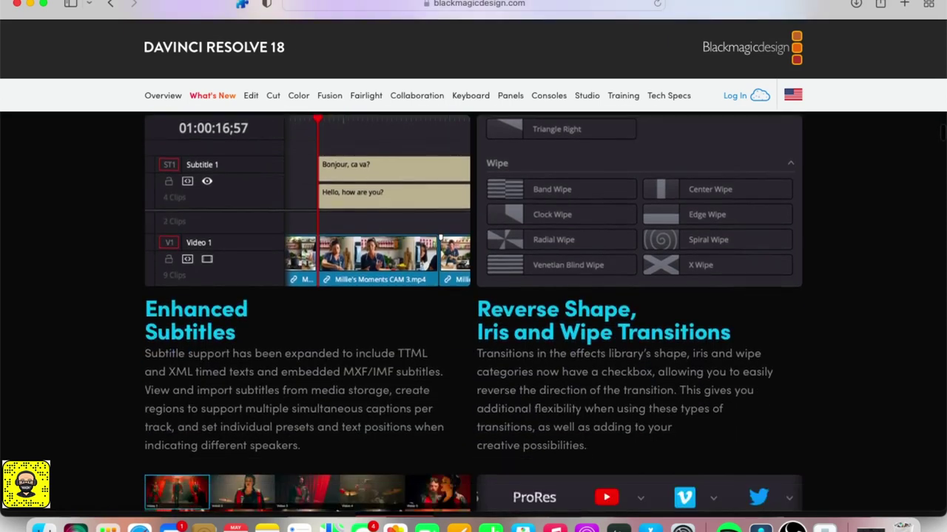
scroll(473, 311, "up", 1)
scroll(474, 311, "up", 1)
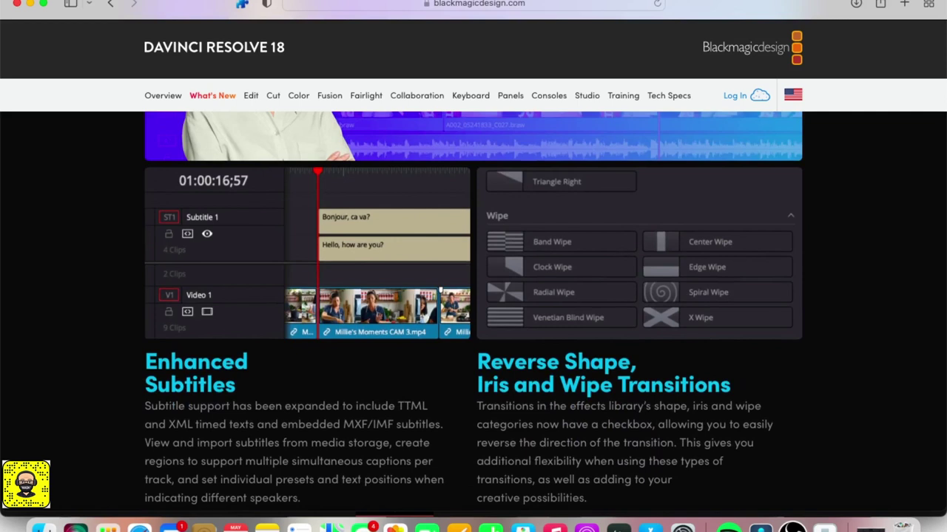
scroll(474, 310, "down", 1)
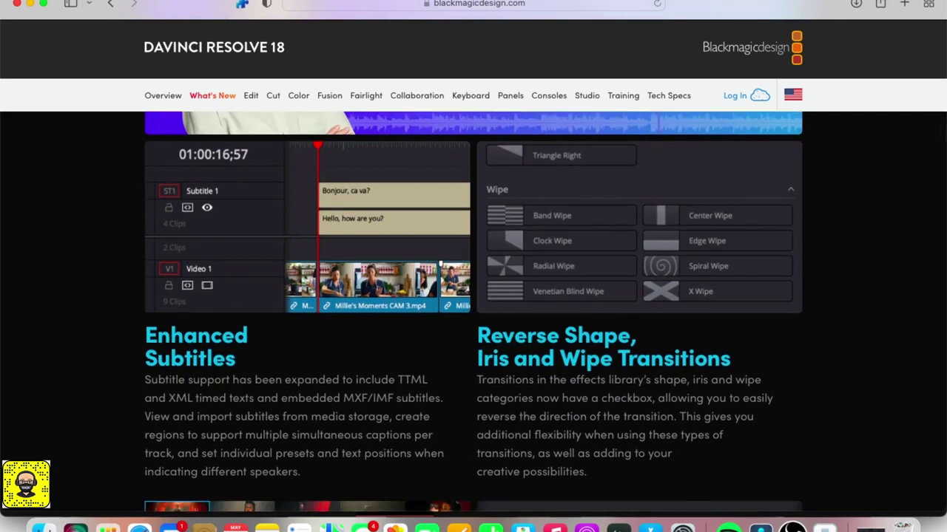
scroll(473, 311, "down", 2)
scroll(473, 311, "down", 2)
scroll(473, 311, "down", 2)
scroll(473, 310, "down", 2)
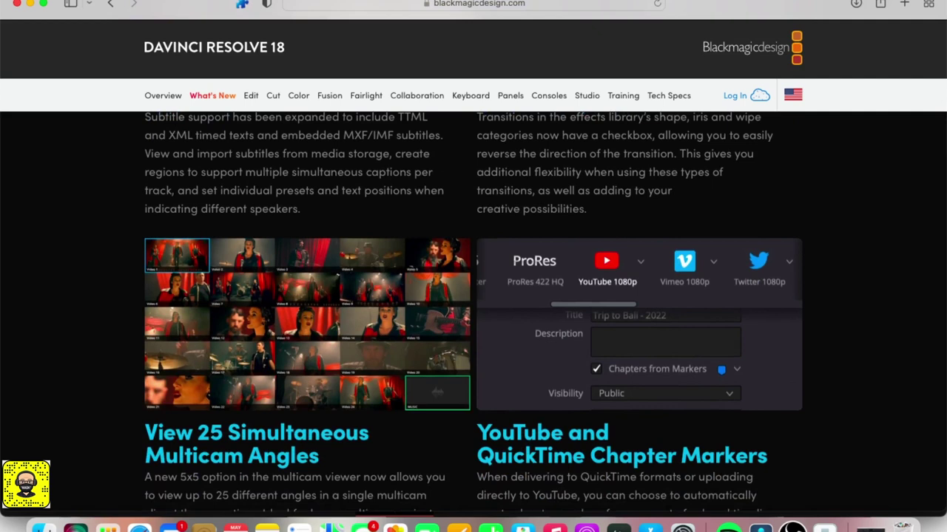
scroll(473, 311, "down", 1)
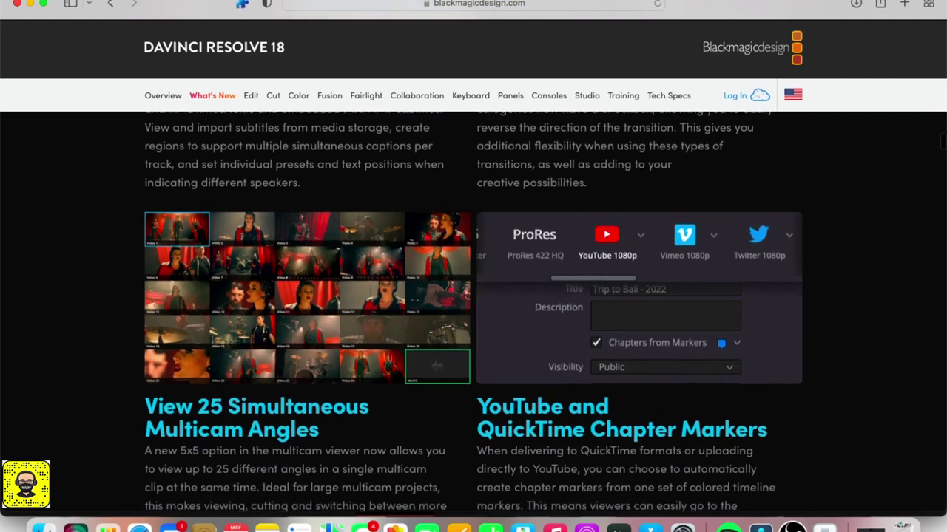
scroll(474, 310, "down", 2)
scroll(474, 311, "down", 1)
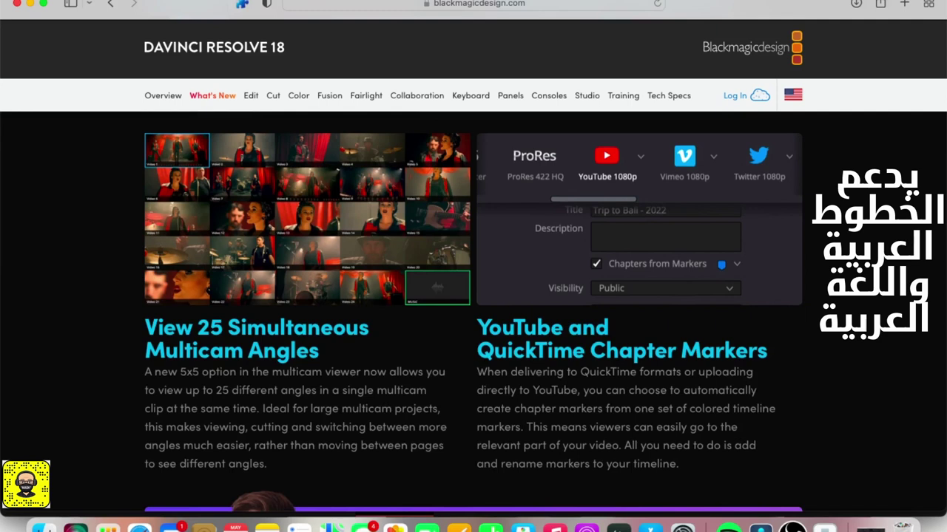
scroll(473, 311, "down", 3)
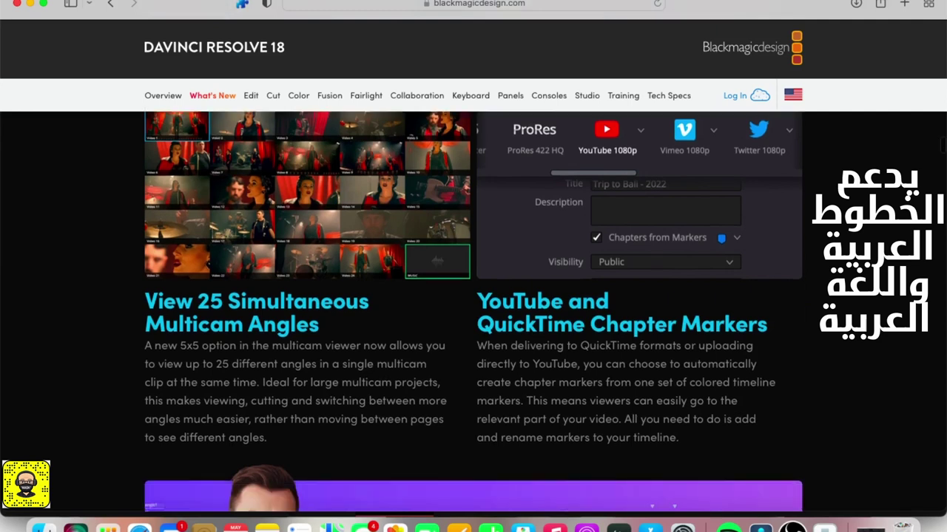
scroll(474, 310, "down", 2)
scroll(473, 311, "down", 1)
scroll(473, 310, "down", 1)
scroll(473, 311, "down", 4)
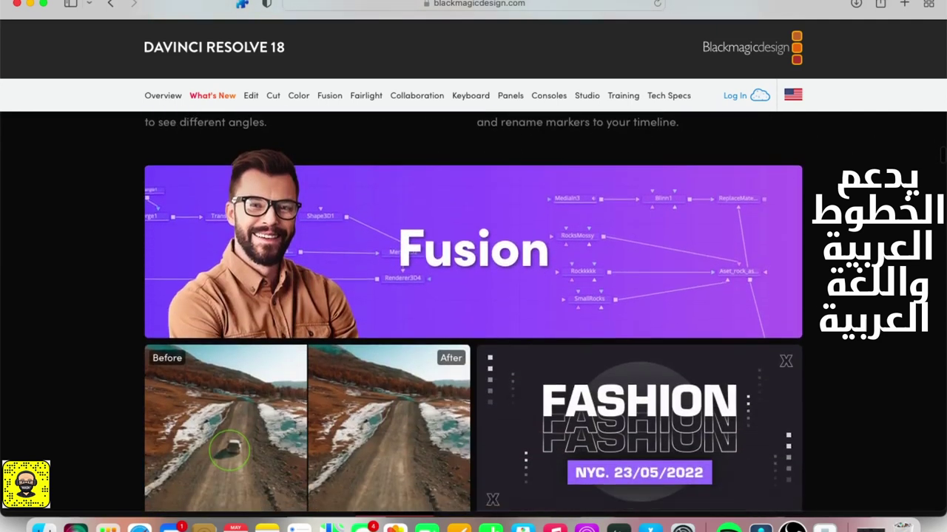
scroll(473, 311, "down", 1)
scroll(474, 310, "down", 2)
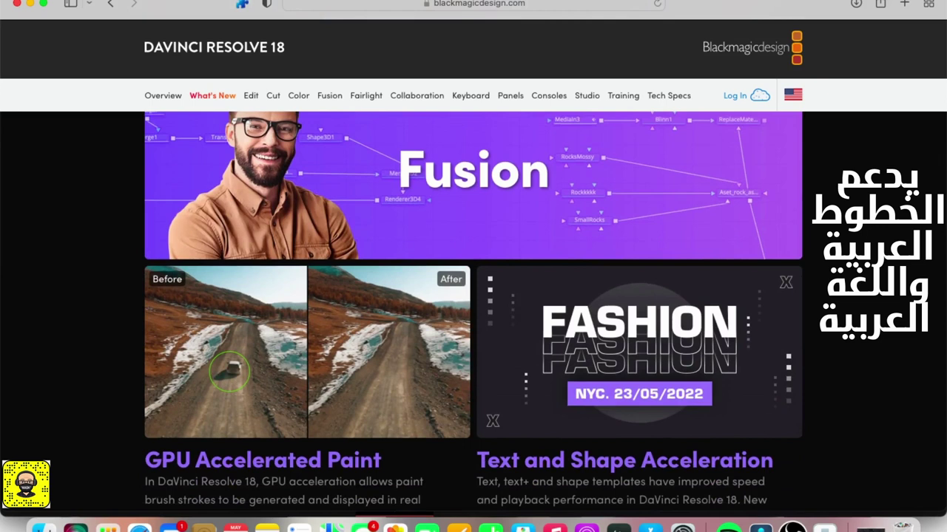
scroll(473, 311, "down", 2)
scroll(473, 311, "down", 1)
scroll(473, 310, "down", 5)
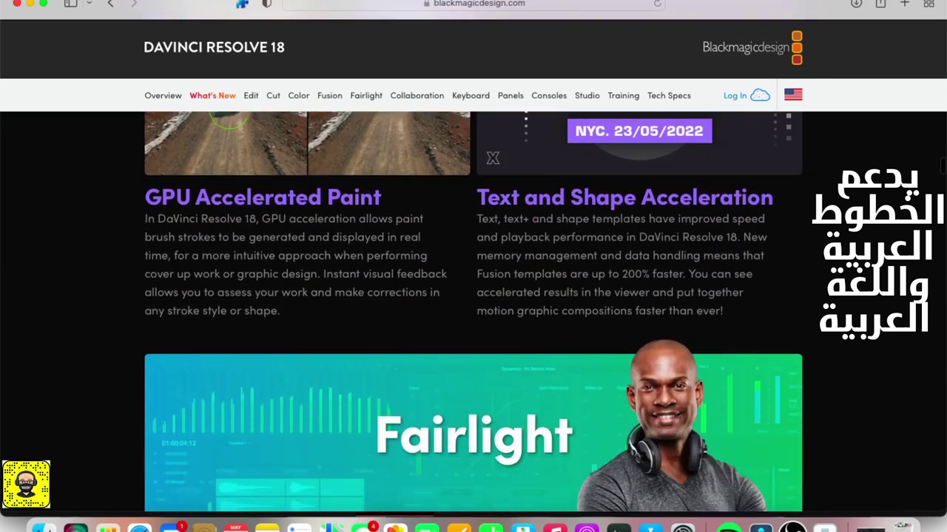
scroll(473, 311, "down", 2)
scroll(473, 311, "down", 2)
scroll(473, 311, "down", 3)
scroll(474, 310, "down", 1)
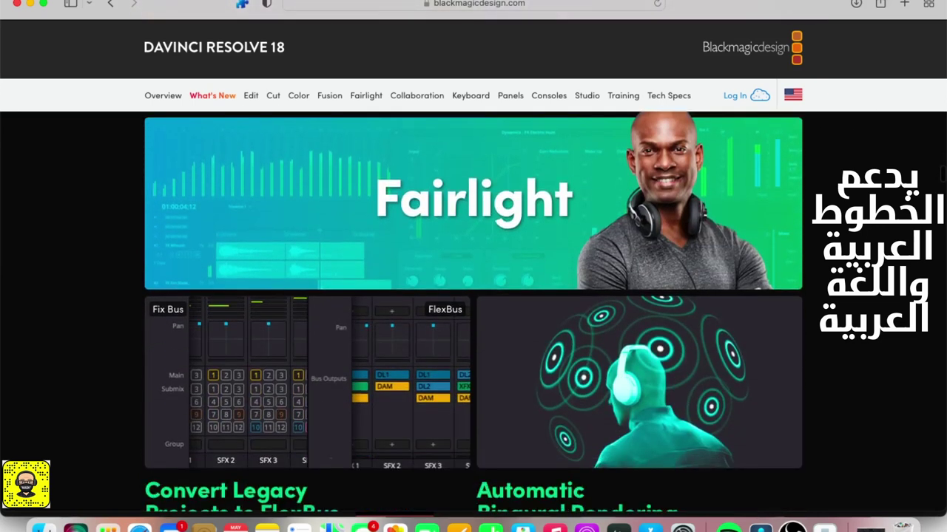
scroll(473, 311, "down", 1)
scroll(473, 311, "down", 1)
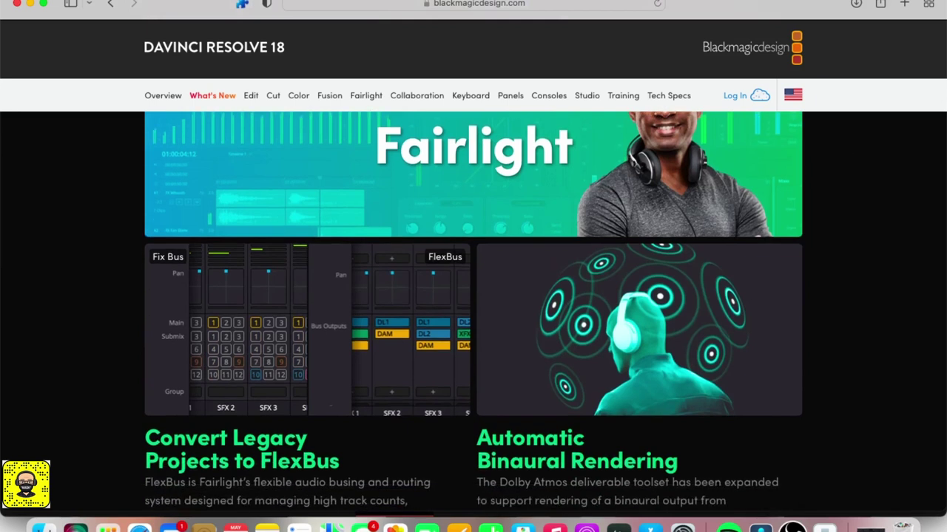
scroll(473, 310, "down", 2)
scroll(474, 310, "down", 2)
scroll(473, 311, "down", 2)
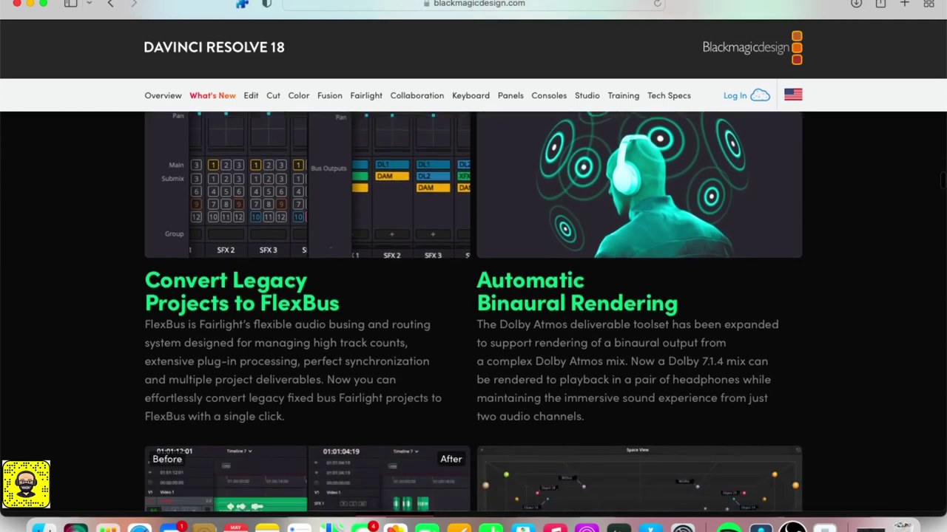
scroll(473, 310, "down", 2)
scroll(473, 310, "down", 2)
scroll(473, 311, "down", 1)
scroll(474, 311, "down", 2)
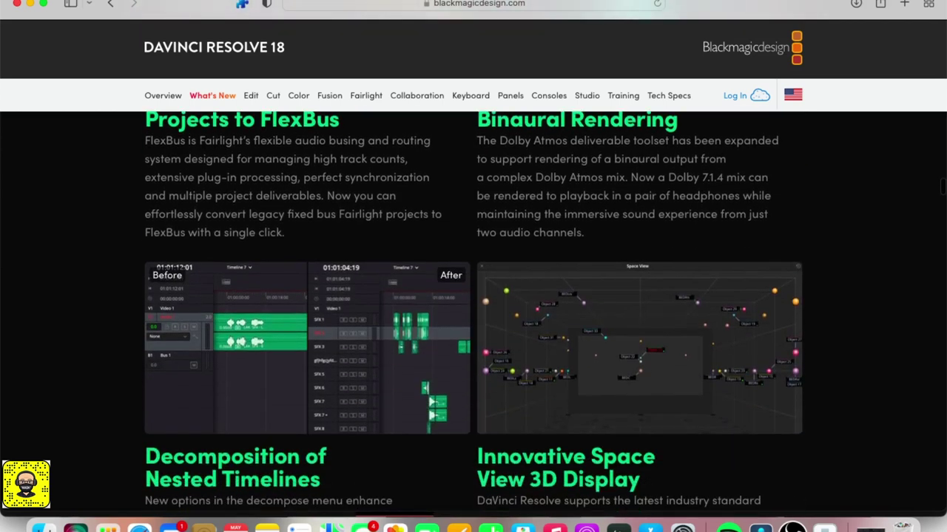
scroll(473, 311, "down", 2)
scroll(473, 311, "down", 2)
scroll(473, 310, "down", 2)
scroll(473, 311, "down", 2)
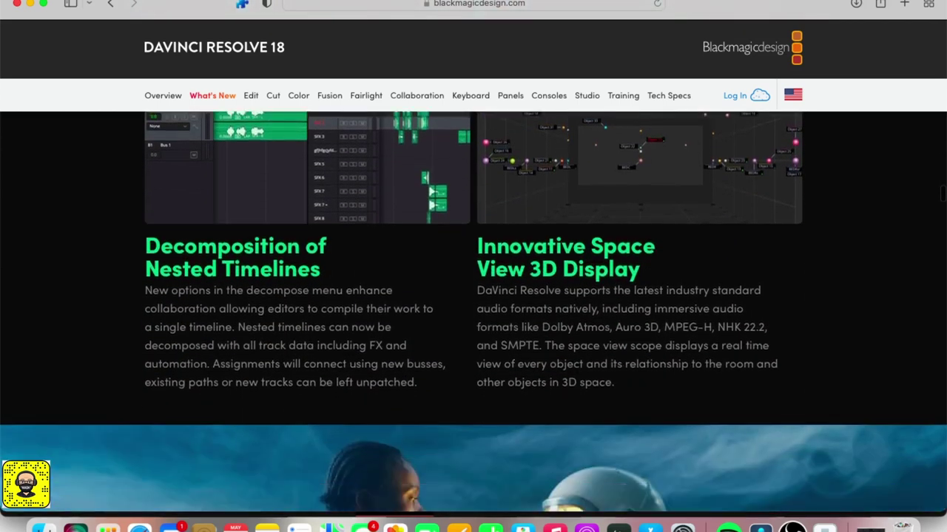
scroll(473, 311, "down", 1)
scroll(473, 310, "down", 1)
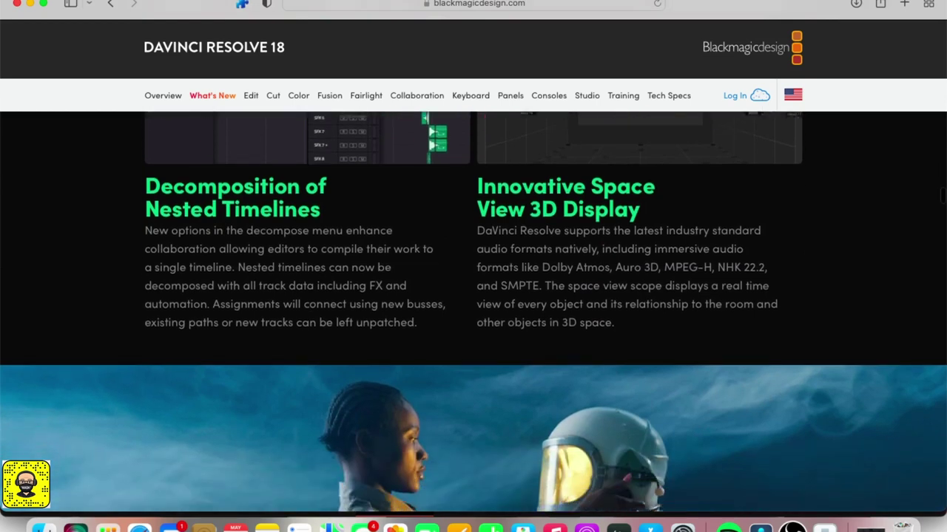
scroll(473, 311, "down", 2)
scroll(474, 311, "down", 1)
scroll(473, 310, "down", 1)
Scroll the What's New page past M1 Ultra Performance and Technology and Creativity to the AI Tools banner.
scroll(474, 311, "down", 1)
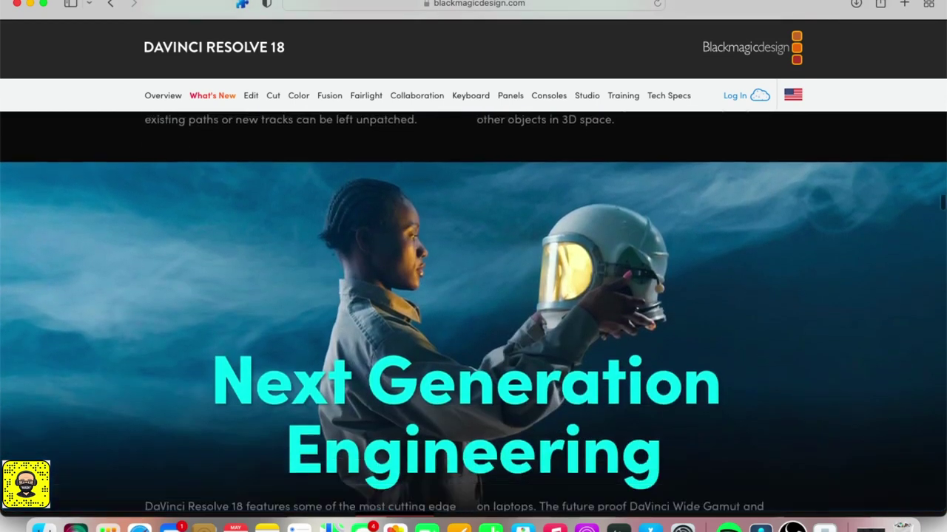
scroll(473, 311, "down", 2)
scroll(473, 311, "up", 1)
scroll(473, 310, "up", 1)
scroll(474, 310, "up", 2)
scroll(474, 311, "up", 2)
scroll(474, 311, "up", 2)
scroll(473, 311, "up", 1)
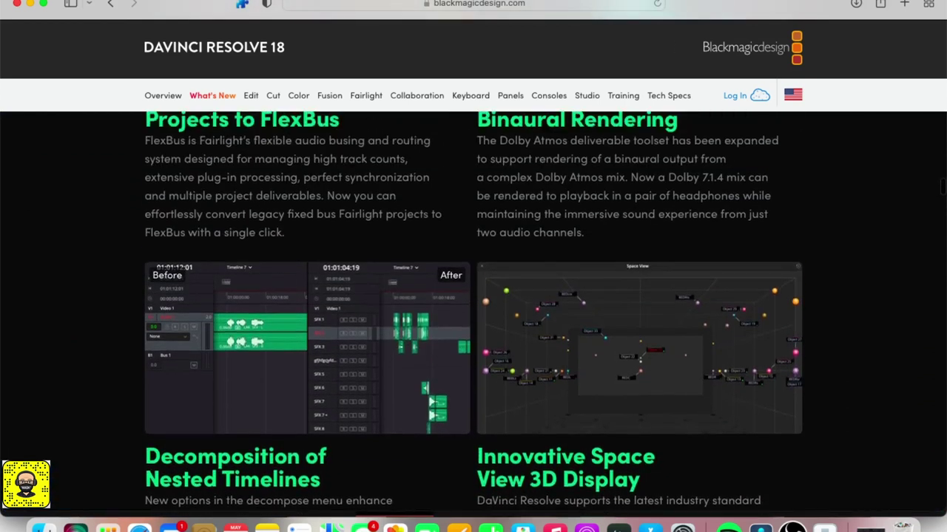
scroll(474, 311, "up", 1)
scroll(473, 311, "up", 2)
scroll(473, 311, "up", 1)
scroll(473, 310, "up", 1)
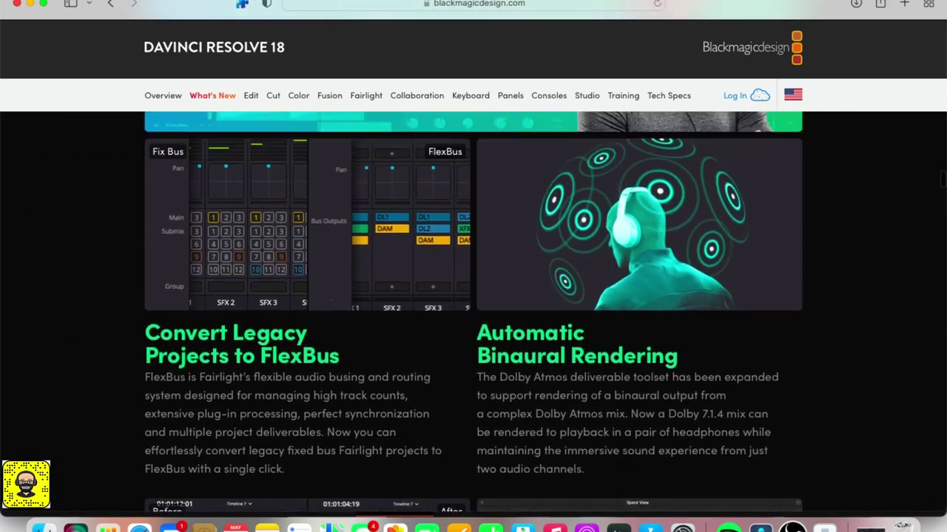
scroll(474, 311, "up", 1)
scroll(473, 310, "down", 1)
scroll(473, 310, "down", 3)
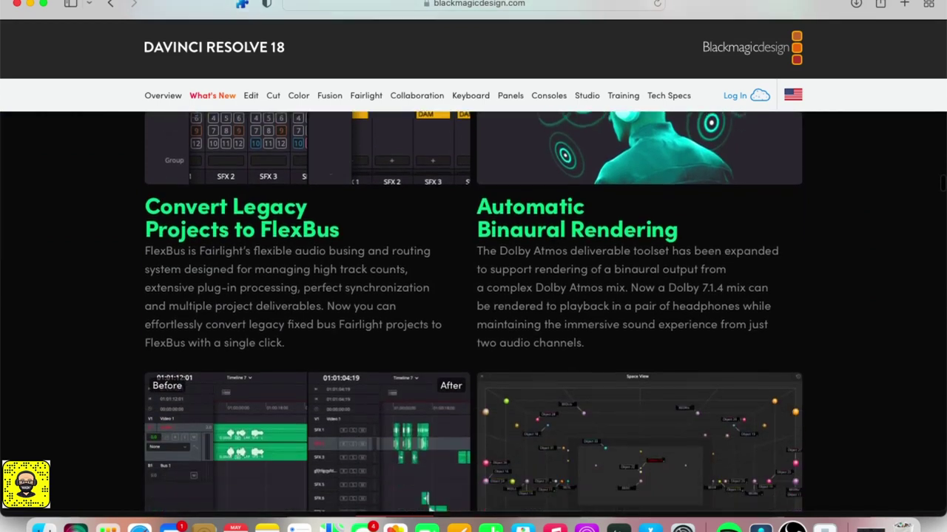
scroll(473, 311, "down", 1)
scroll(473, 311, "down", 1)
scroll(473, 311, "down", 3)
scroll(473, 310, "down", 1)
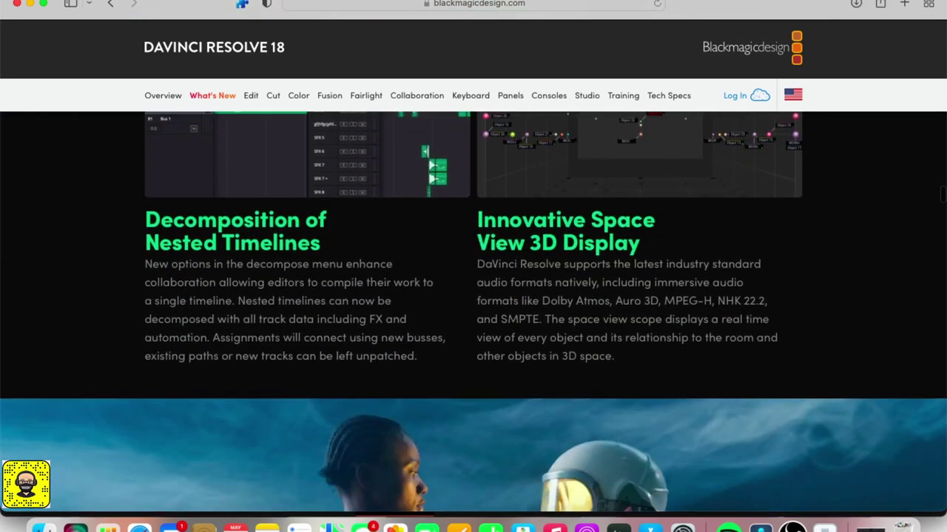
scroll(473, 311, "down", 1)
scroll(473, 311, "down", 2)
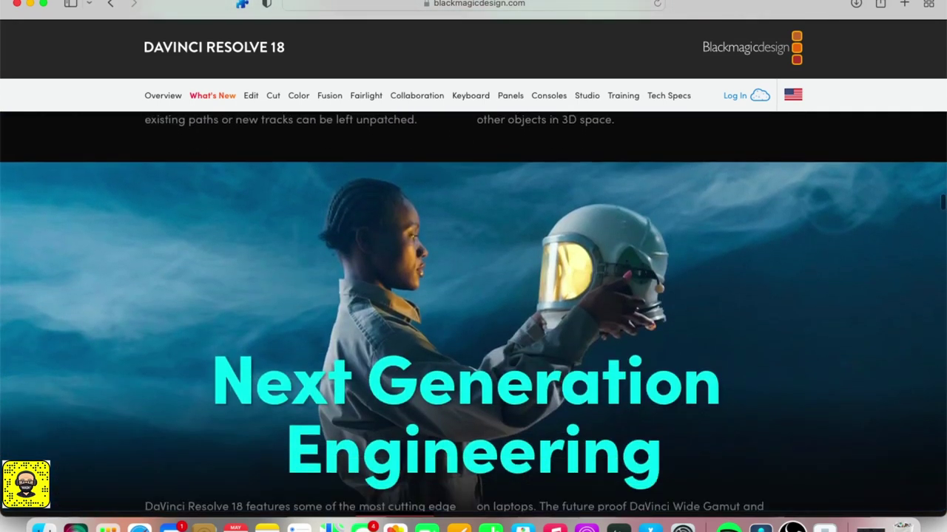
scroll(474, 311, "down", 1)
scroll(473, 311, "down", 1)
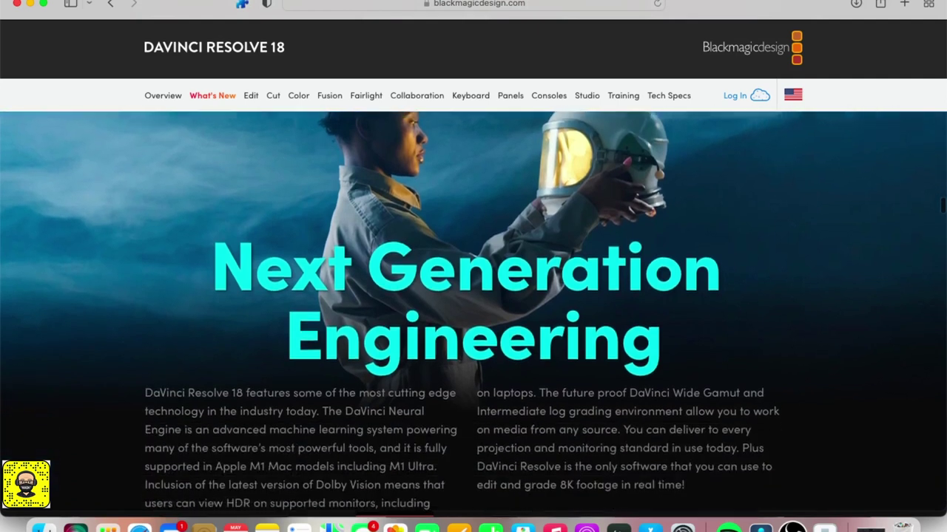
scroll(474, 310, "down", 3)
scroll(473, 311, "down", 1)
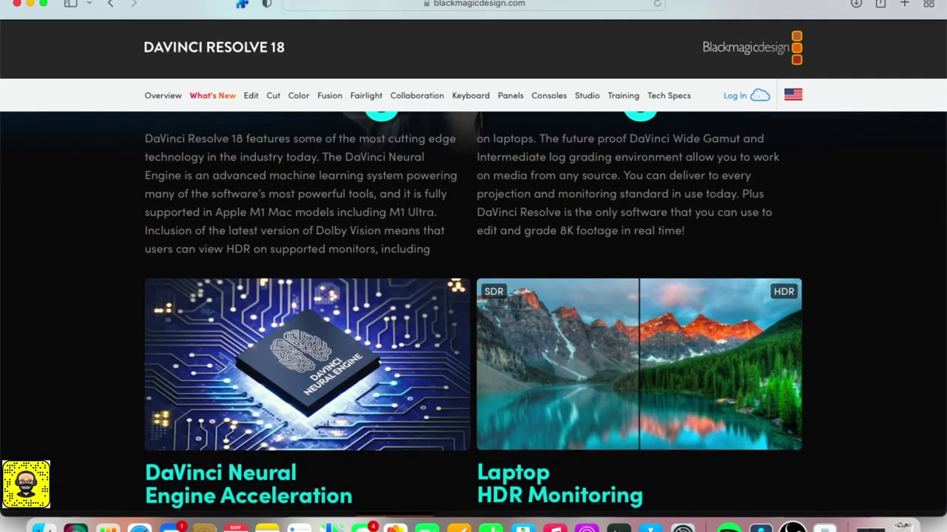
scroll(473, 310, "down", 2)
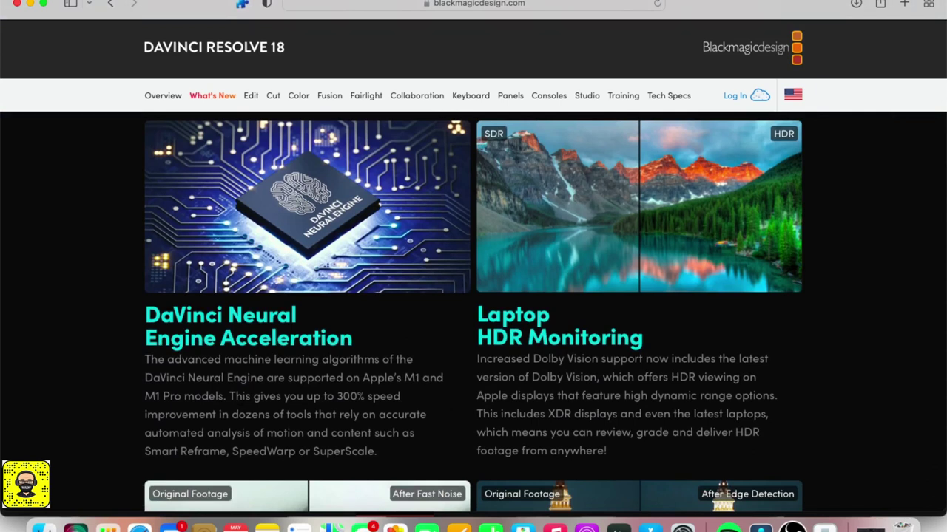
scroll(473, 310, "down", 3)
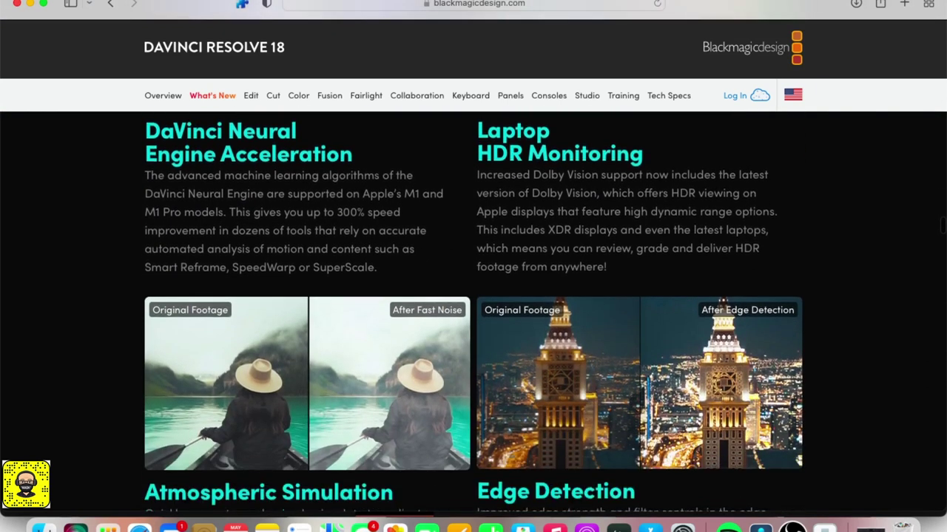
scroll(473, 311, "down", 3)
scroll(474, 311, "down", 3)
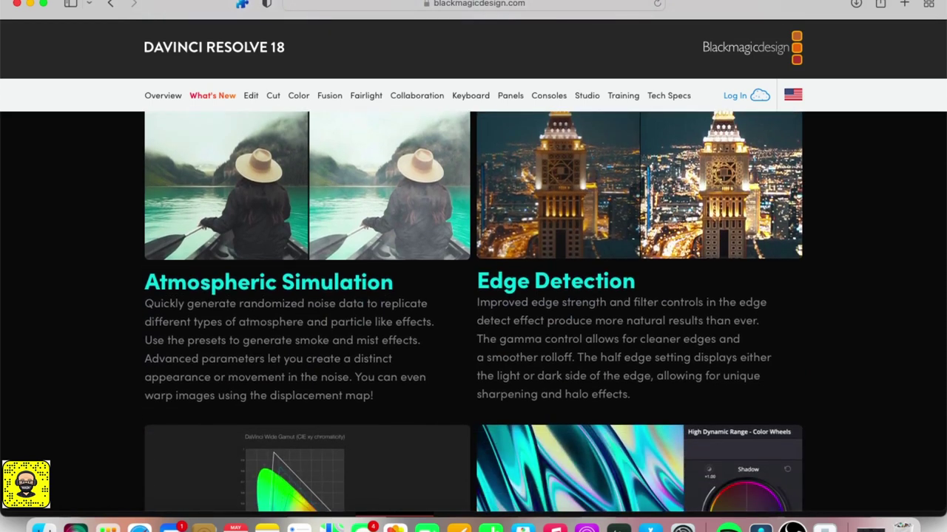
scroll(473, 310, "down", 3)
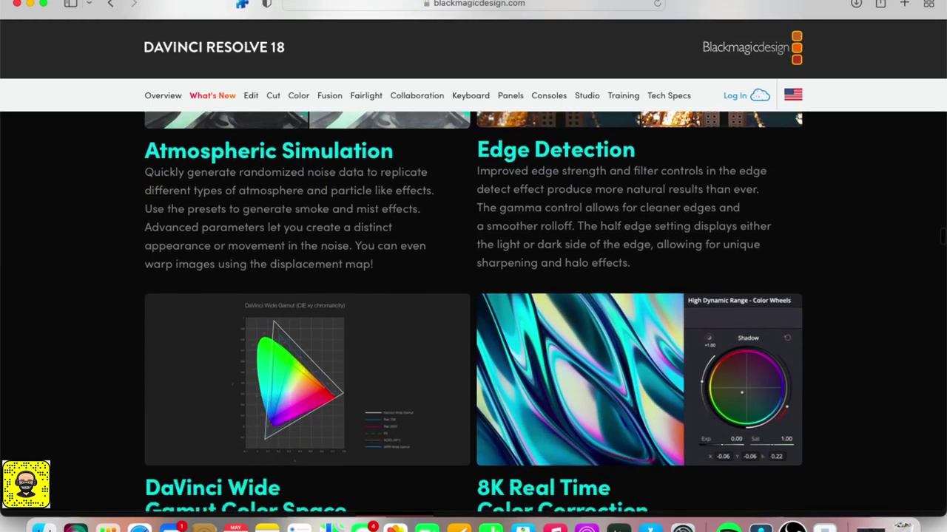
scroll(474, 311, "down", 3)
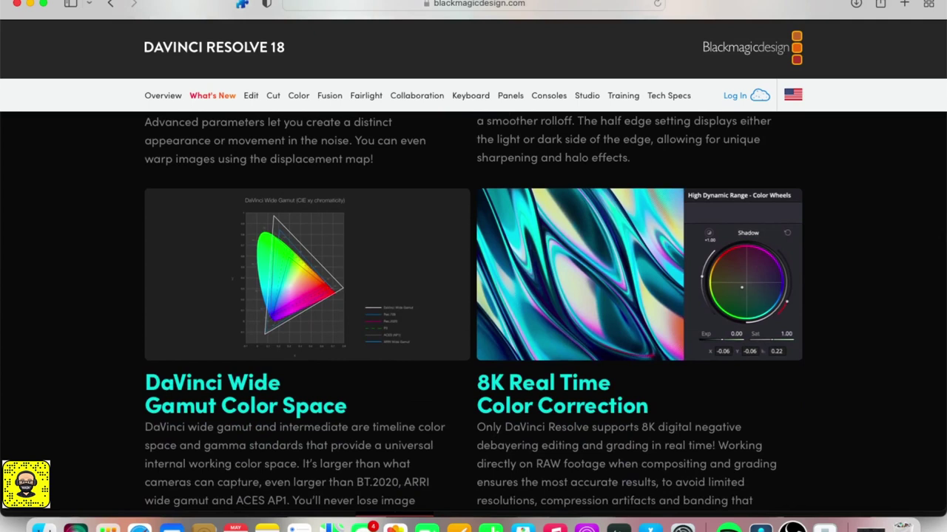
scroll(473, 311, "down", 5)
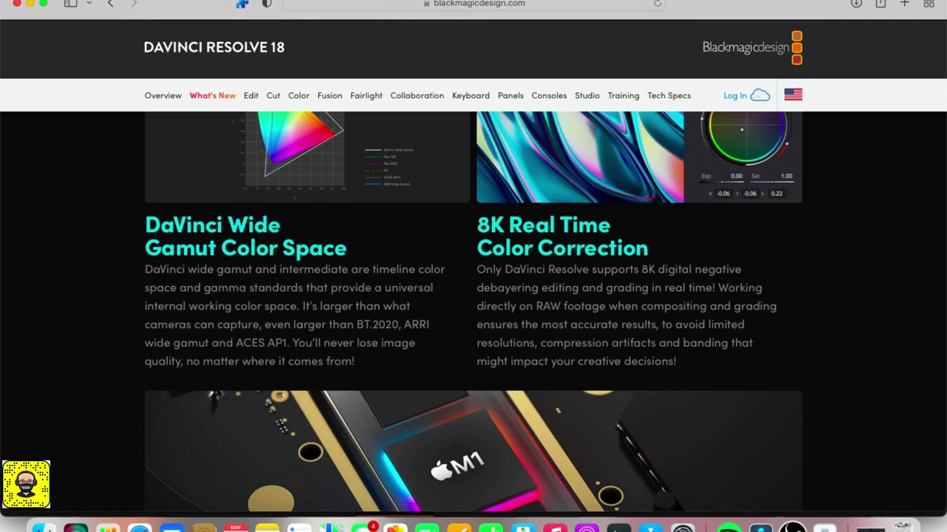
scroll(473, 310, "down", 5)
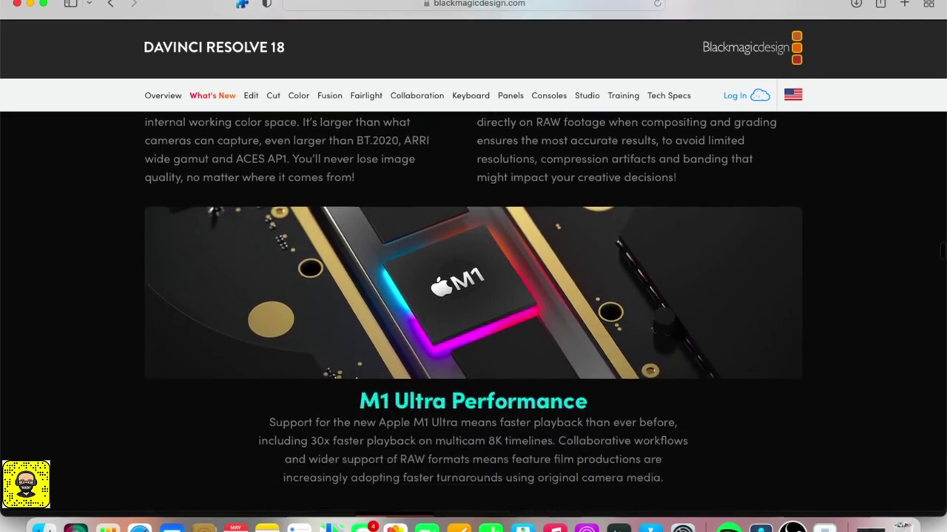
scroll(473, 296, "down", 2)
scroll(473, 295, "up", 3)
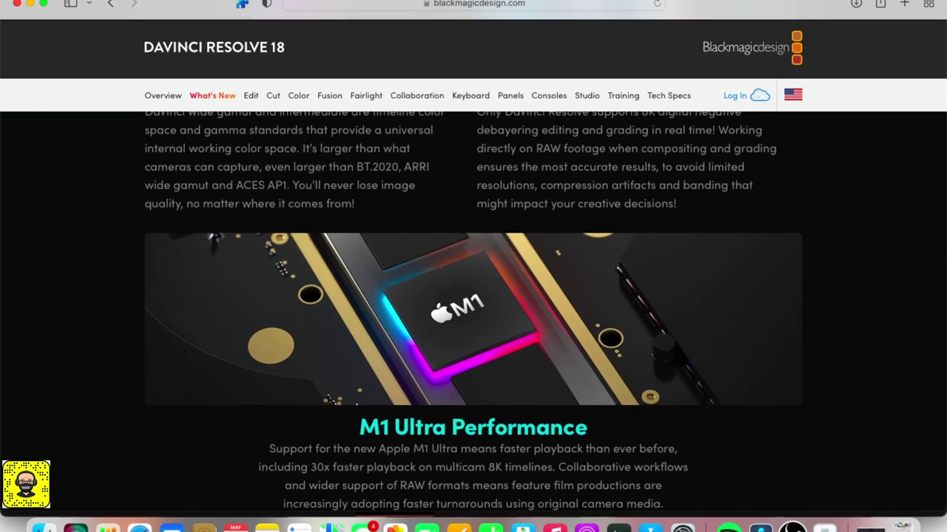
scroll(474, 311, "down", 3)
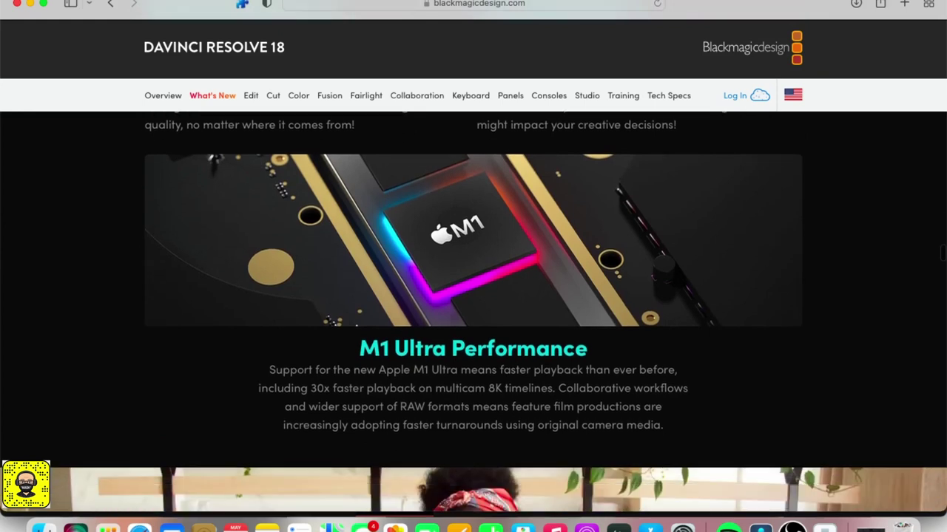
scroll(473, 311, "down", 5)
scroll(473, 311, "down", 3)
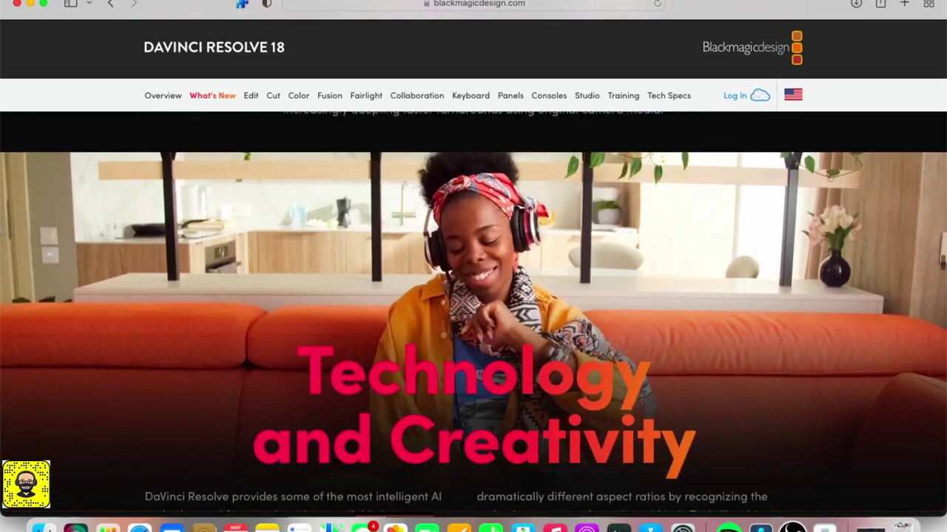
scroll(473, 310, "down", 2)
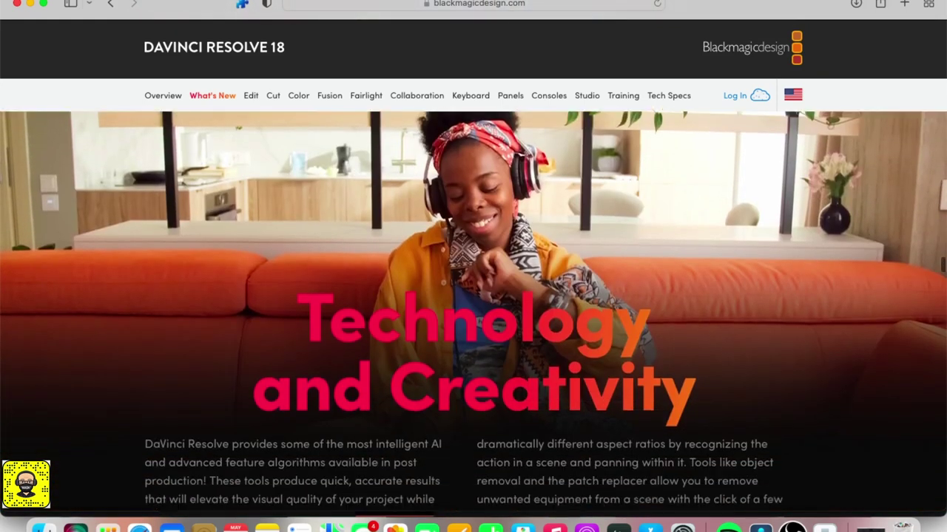
scroll(474, 311, "down", 2)
scroll(474, 310, "down", 2)
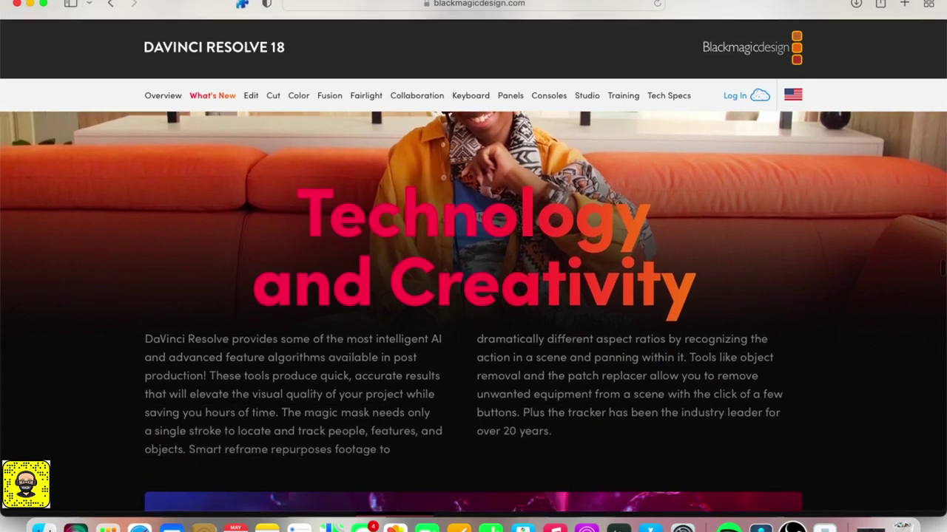
scroll(474, 311, "down", 1)
scroll(474, 310, "down", 1)
scroll(473, 311, "down", 3)
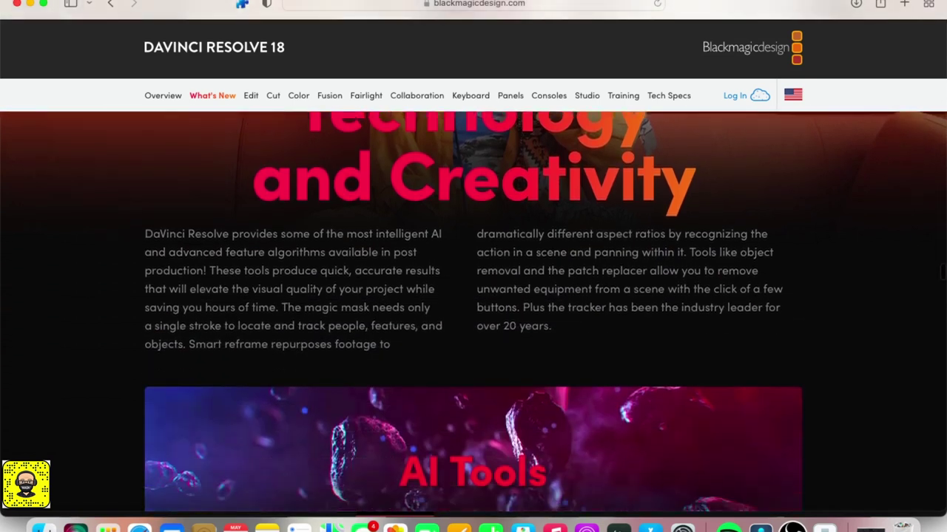
scroll(473, 310, "down", 1)
Scroll past Person Mask, Smart Reframe, Face Refinement, Object Removal and Patch Replacer to Tools for Content Creators.
scroll(474, 311, "down", 1)
scroll(473, 311, "down", 2)
scroll(473, 311, "down", 2)
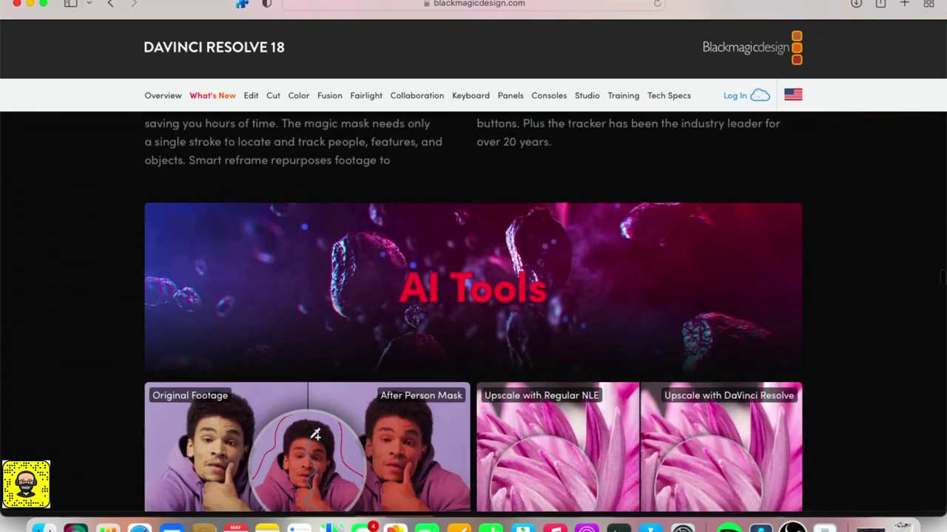
scroll(473, 310, "down", 1)
scroll(473, 310, "down", 1)
scroll(473, 310, "down", 1)
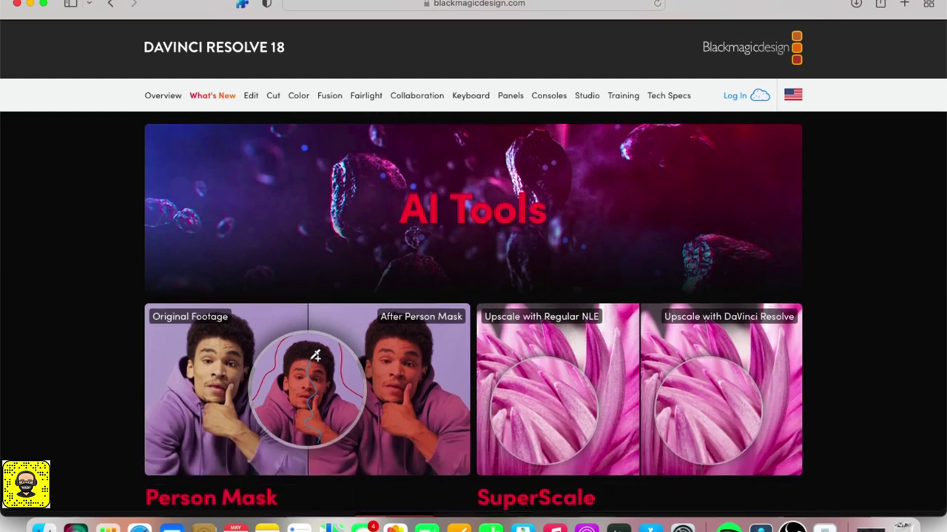
scroll(473, 311, "down", 1)
scroll(474, 311, "down", 1)
scroll(474, 311, "down", 1)
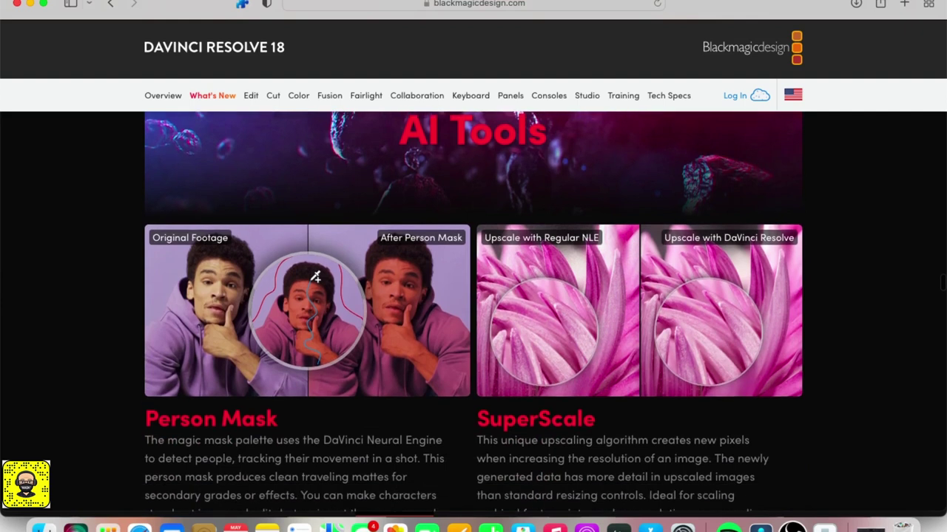
scroll(473, 311, "down", 3)
scroll(473, 311, "down", 3)
scroll(473, 311, "down", 1)
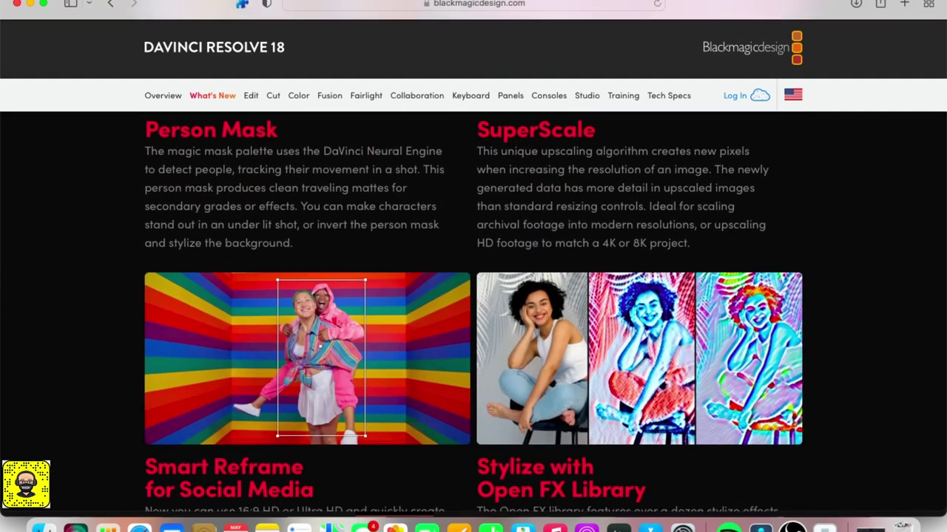
scroll(474, 311, "down", 1)
scroll(473, 311, "down", 1)
scroll(474, 311, "down", 1)
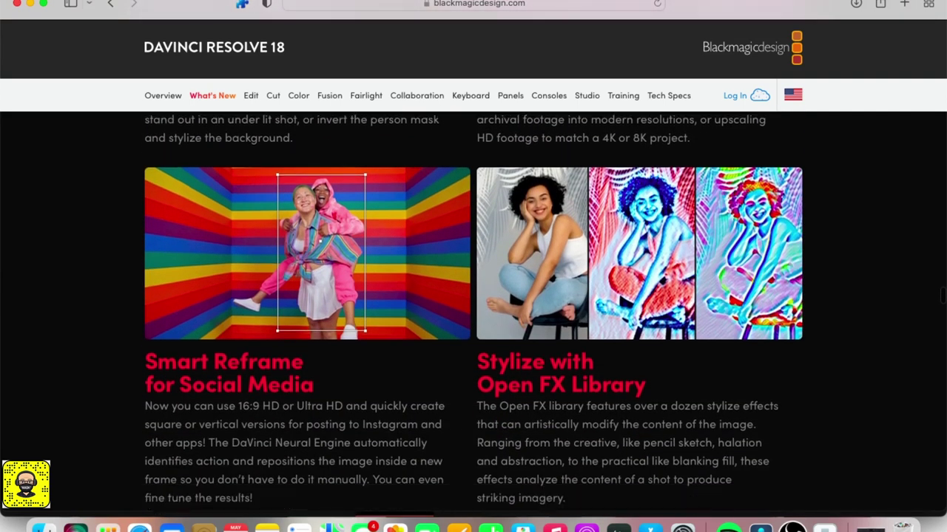
scroll(474, 310, "down", 3)
scroll(473, 311, "down", 3)
scroll(473, 311, "down", 1)
scroll(473, 311, "down", 2)
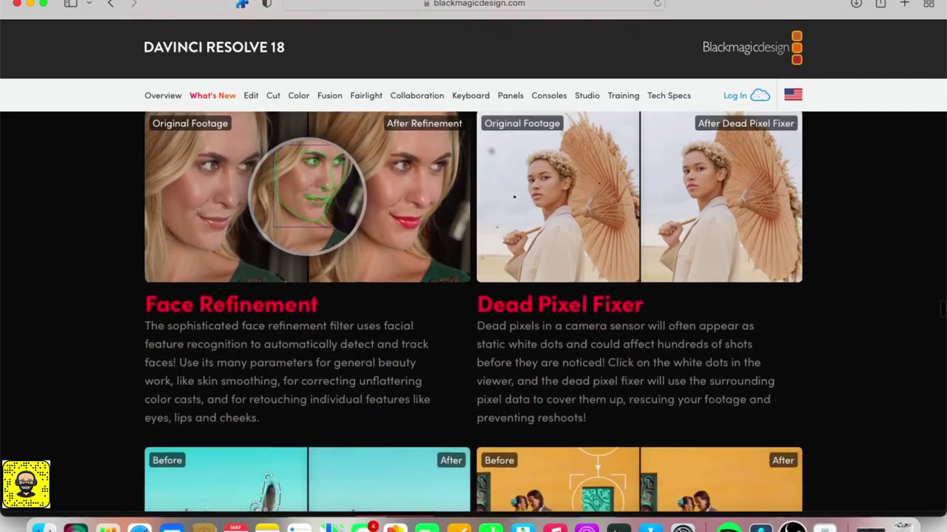
scroll(474, 310, "down", 2)
scroll(473, 311, "down", 4)
scroll(473, 311, "down", 3)
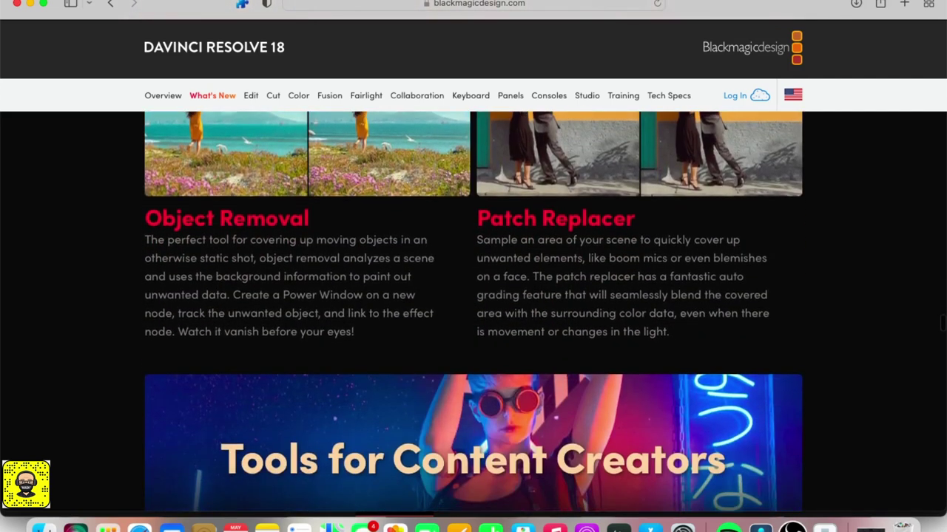
Scroll down to the DaVinci Resolve 18 product listing showing the free edition and Studio 18 at $295.
scroll(473, 311, "down", 3)
scroll(473, 310, "down", 1)
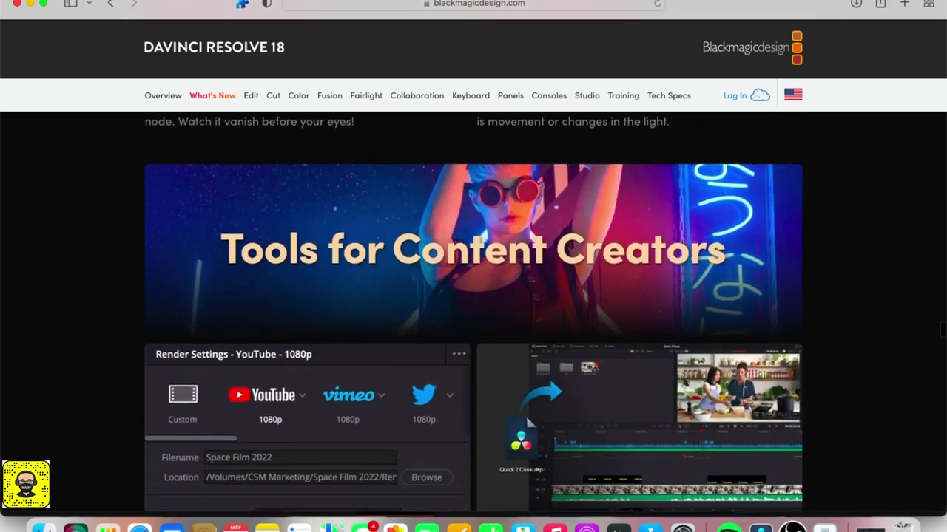
scroll(474, 310, "down", 1)
scroll(473, 311, "down", 1)
scroll(474, 311, "down", 1)
scroll(473, 311, "down", 1)
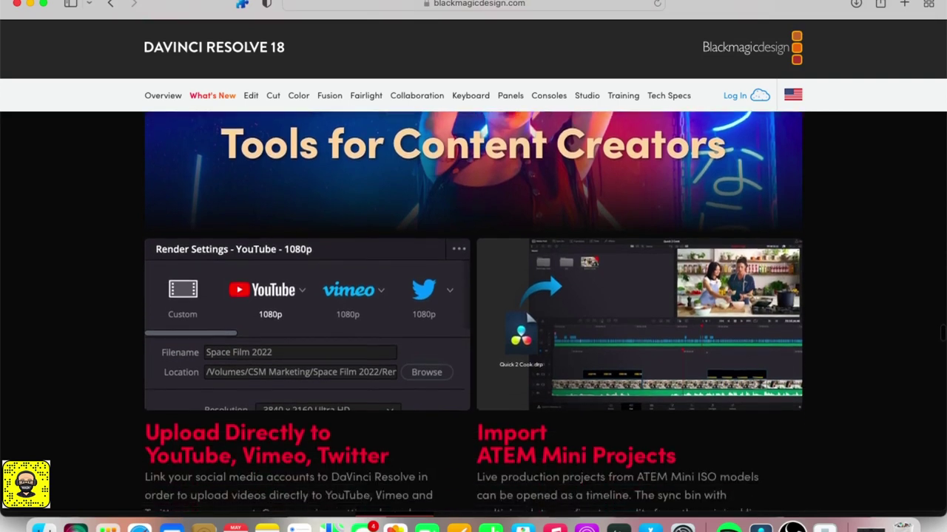
scroll(474, 311, "down", 3)
scroll(473, 310, "up", 2)
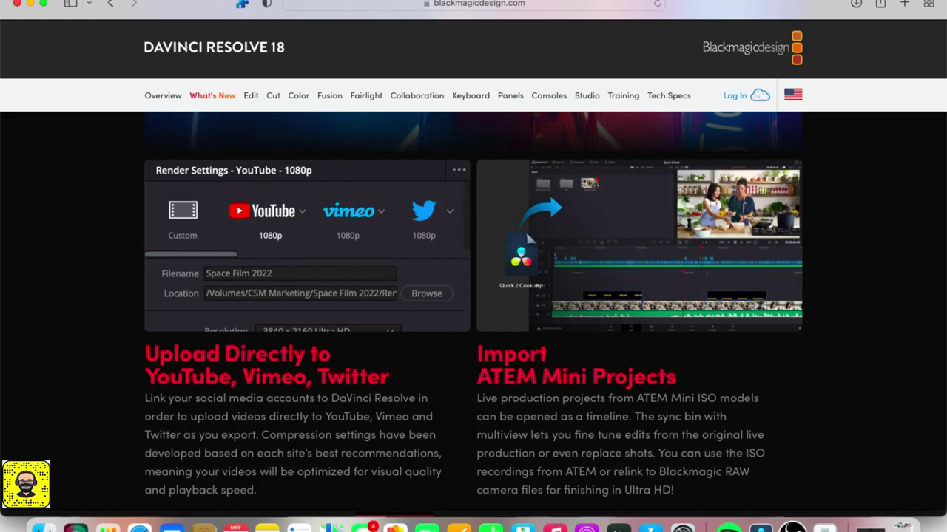
scroll(473, 311, "down", 1)
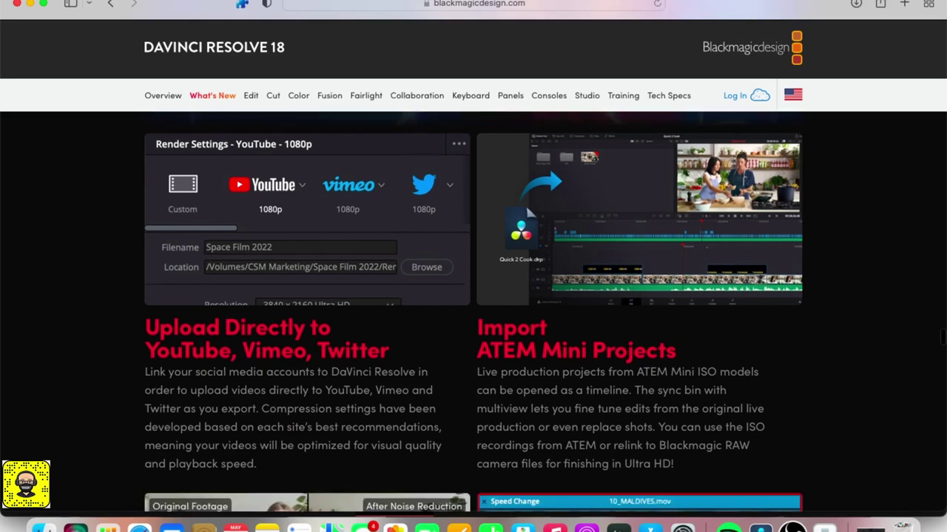
scroll(473, 311, "down", 1)
scroll(473, 310, "down", 5)
scroll(473, 310, "down", 3)
scroll(473, 310, "down", 1)
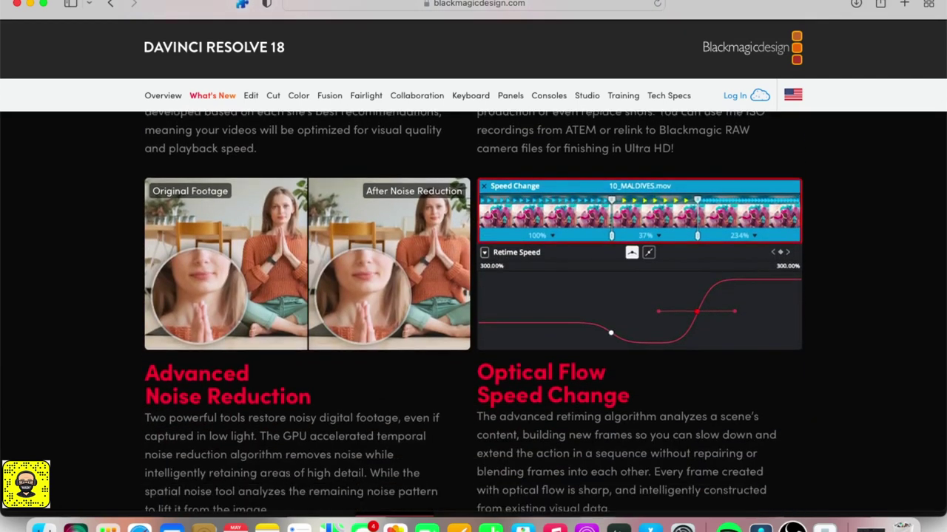
scroll(474, 310, "down", 1)
scroll(474, 311, "down", 3)
scroll(473, 310, "down", 5)
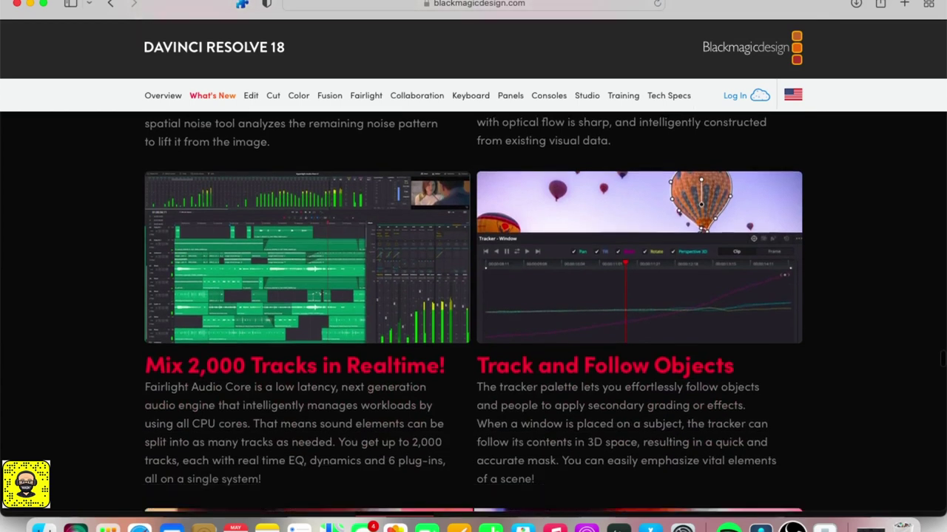
scroll(473, 311, "down", 2)
scroll(473, 310, "down", 1)
scroll(474, 311, "down", 1)
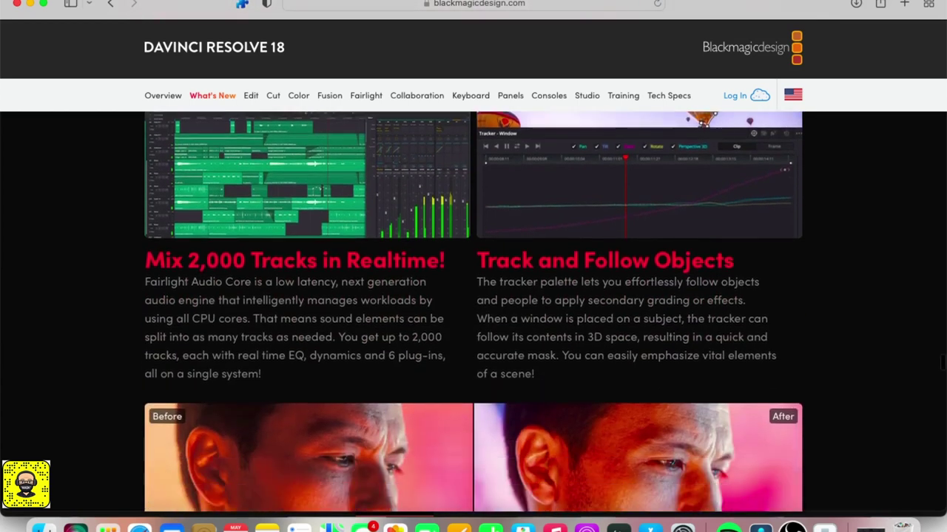
scroll(474, 311, "down", 2)
scroll(474, 311, "down", 5)
scroll(473, 310, "down", 1)
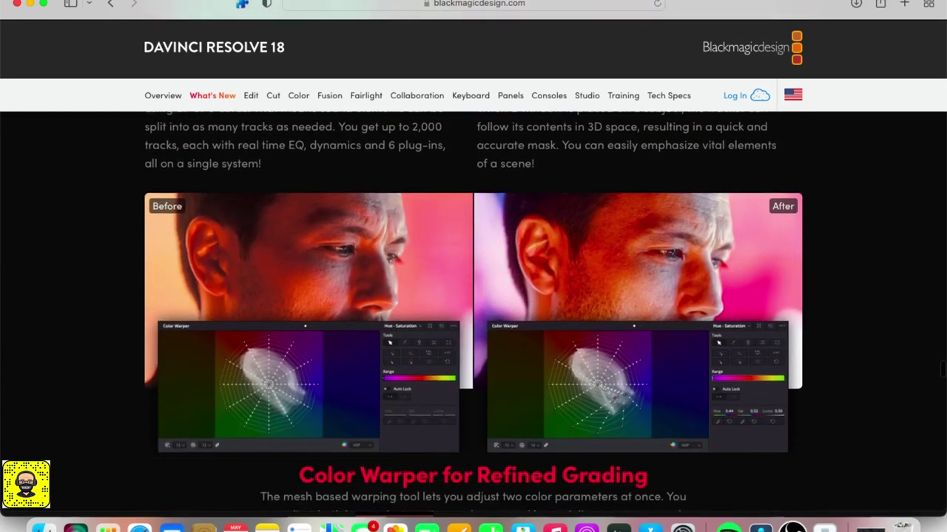
scroll(474, 310, "down", 4)
scroll(473, 311, "down", 2)
scroll(474, 310, "down", 2)
scroll(473, 310, "down", 4)
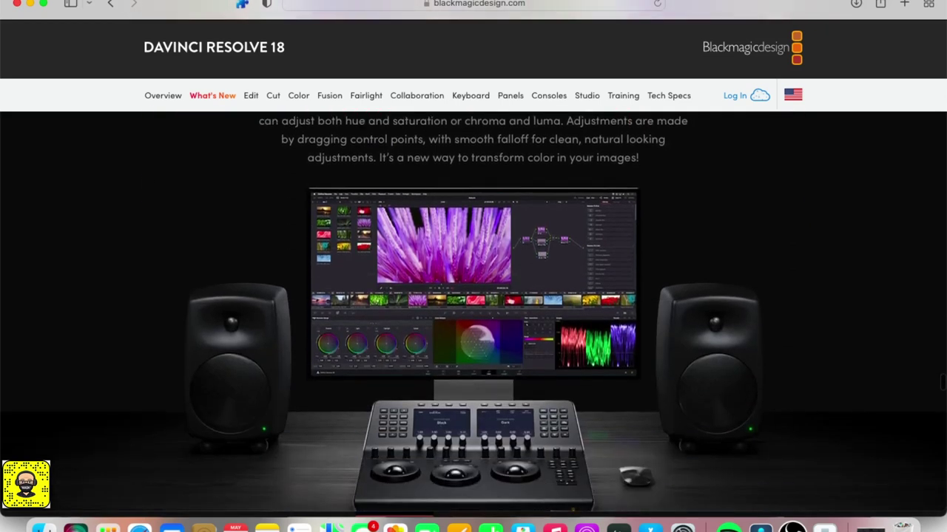
scroll(473, 310, "down", 5)
scroll(474, 310, "down", 2)
scroll(473, 311, "up", 1)
scroll(473, 311, "down", 1)
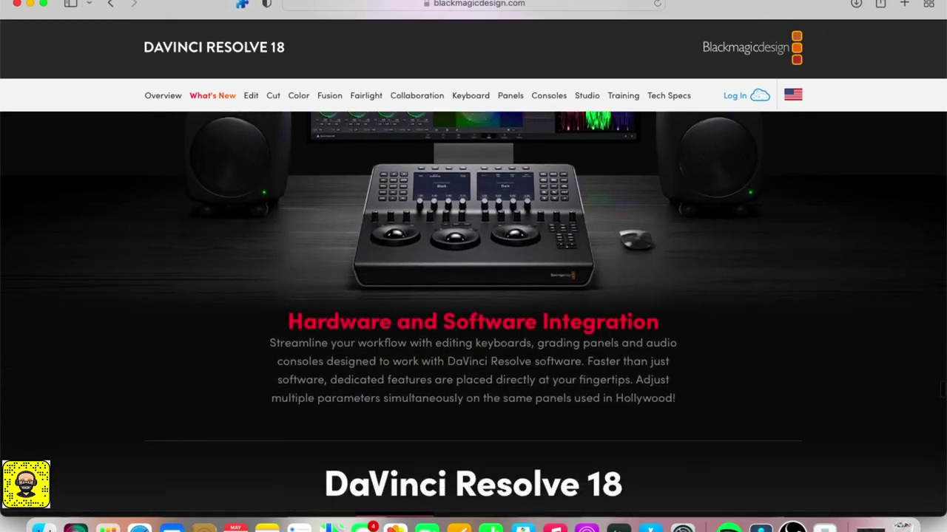
scroll(473, 311, "down", 4)
scroll(474, 310, "down", 1)
scroll(473, 310, "down", 1)
scroll(474, 310, "down", 4)
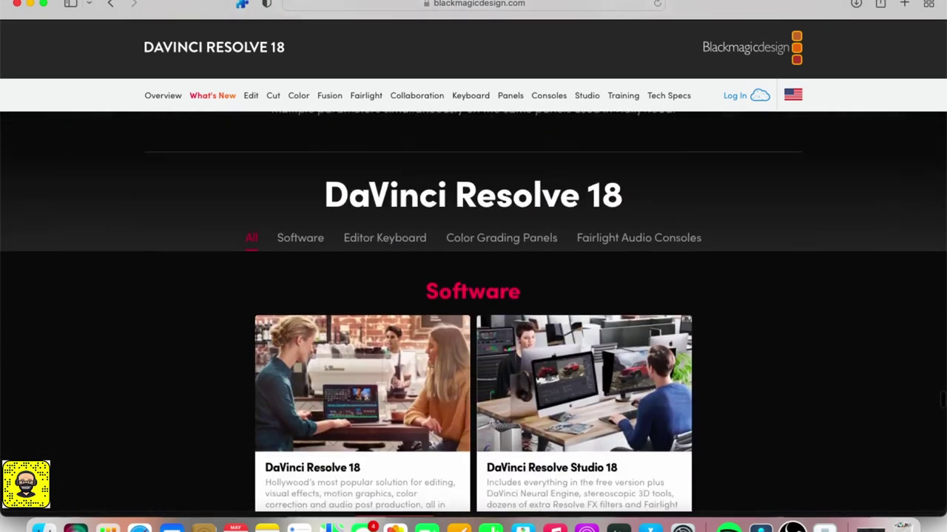
scroll(473, 311, "down", 4)
Scroll past Editor Keyboards, Color Panels, Fairlight consoles, modules and accessories to the page footer.
scroll(473, 311, "down", 1)
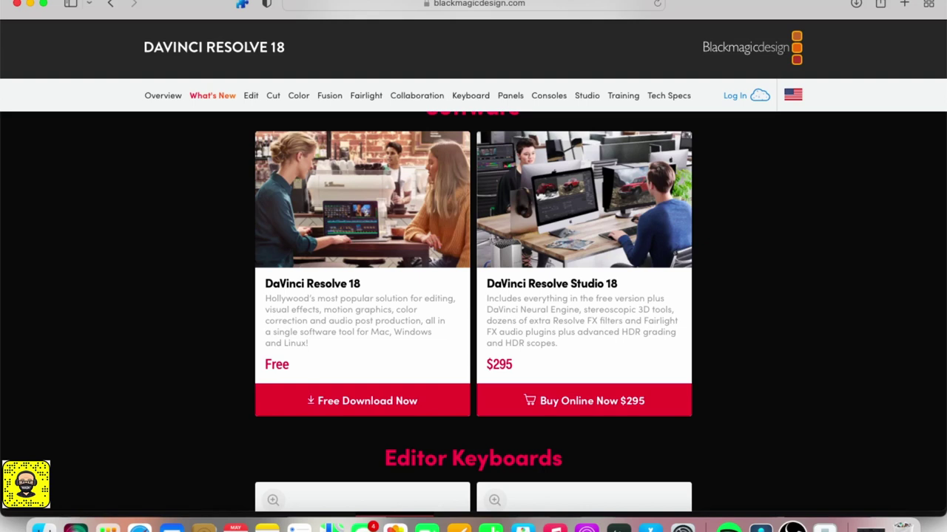
scroll(474, 310, "down", 2)
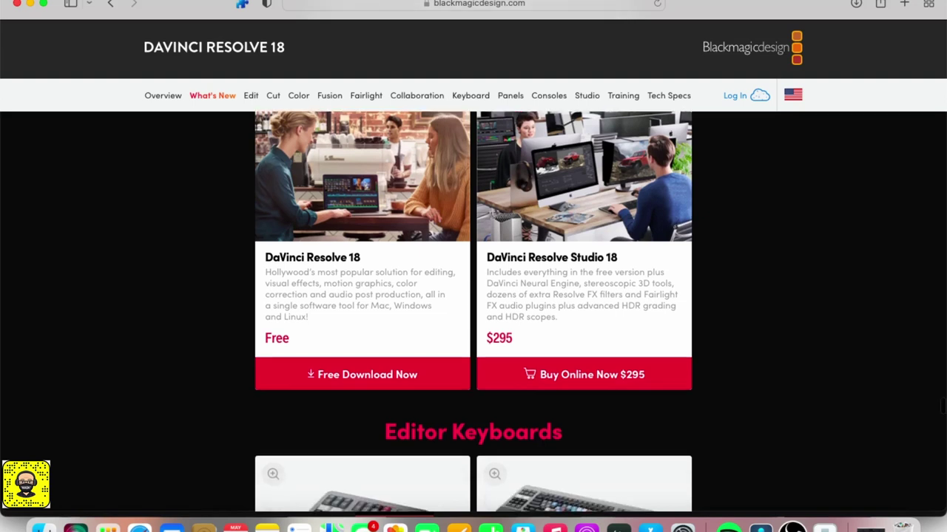
scroll(473, 310, "down", 5)
scroll(473, 310, "down", 1)
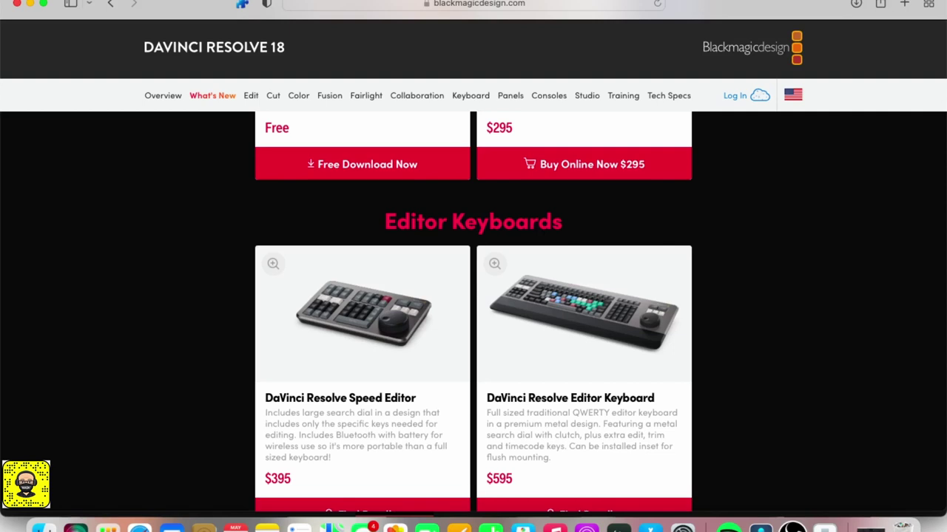
scroll(473, 311, "down", 1)
scroll(473, 310, "down", 2)
scroll(473, 310, "down", 1)
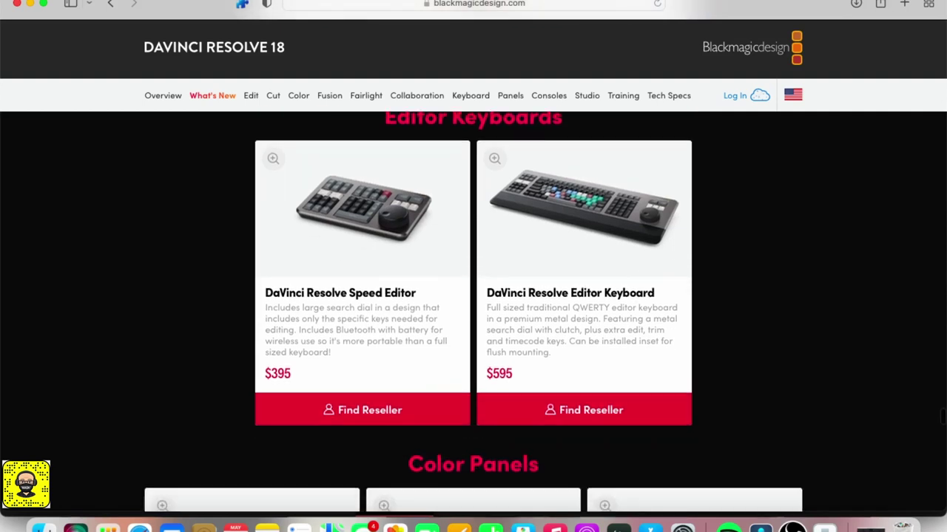
scroll(473, 311, "down", 2)
scroll(473, 310, "down", 1)
scroll(474, 311, "down", 1)
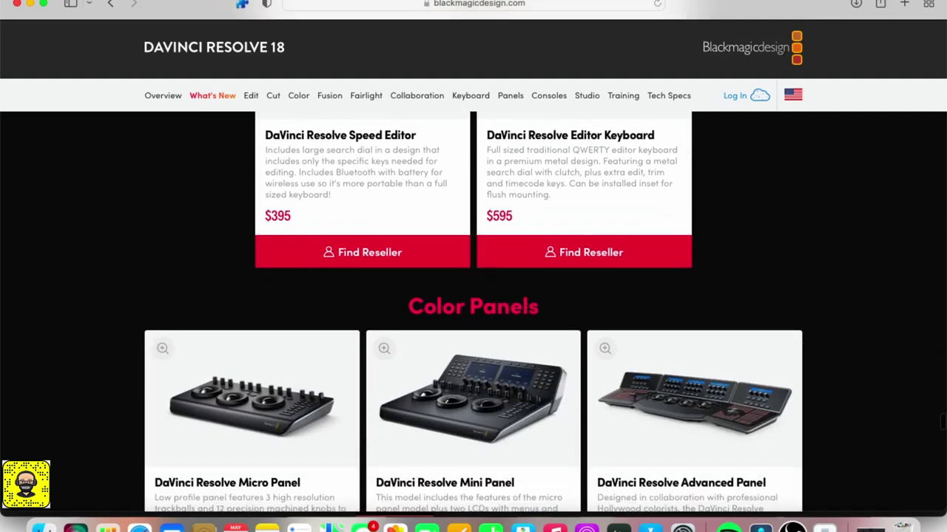
scroll(474, 311, "down", 1)
scroll(474, 311, "down", 1)
scroll(473, 310, "down", 2)
scroll(473, 310, "down", 1)
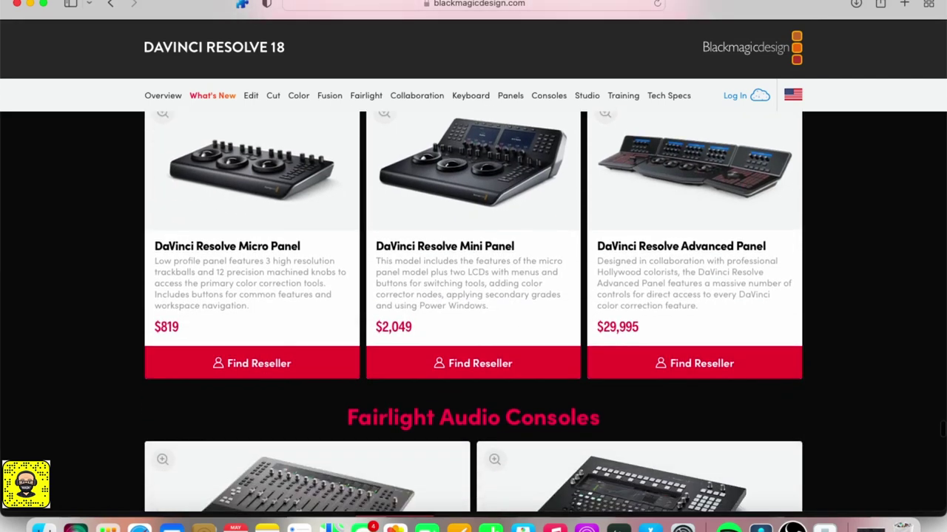
scroll(473, 311, "down", 1)
scroll(473, 310, "down", 2)
scroll(473, 311, "down", 1)
scroll(473, 310, "down", 2)
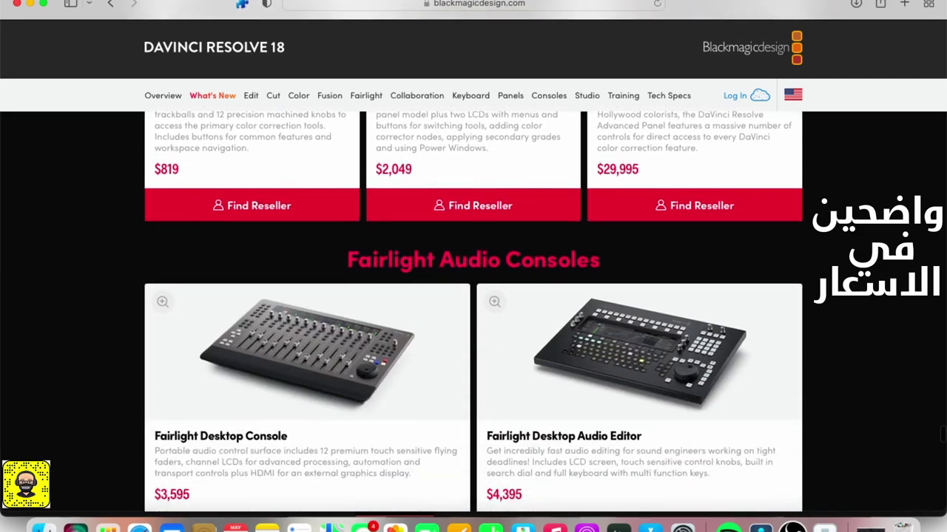
scroll(473, 310, "down", 1)
scroll(473, 310, "down", 2)
scroll(473, 311, "down", 2)
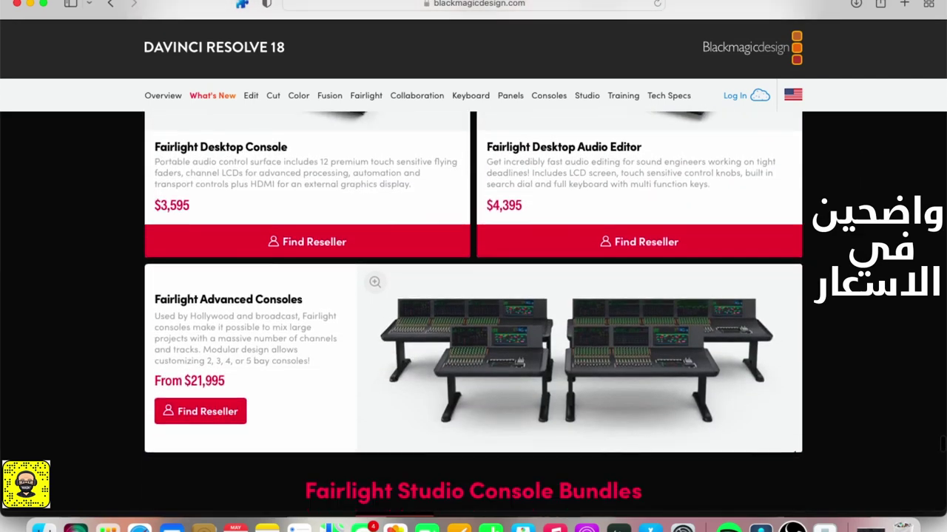
scroll(473, 311, "down", 1)
scroll(473, 310, "down", 2)
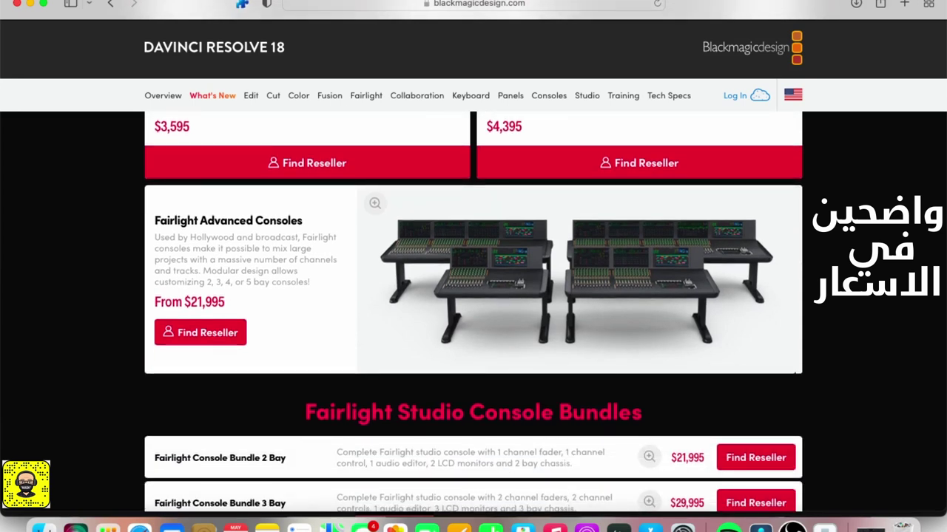
scroll(473, 311, "down", 7)
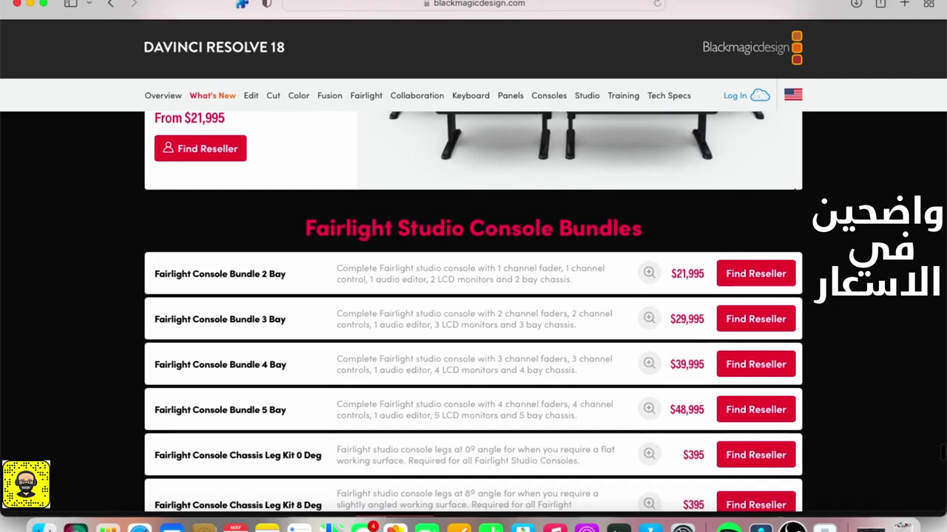
scroll(473, 310, "down", 1)
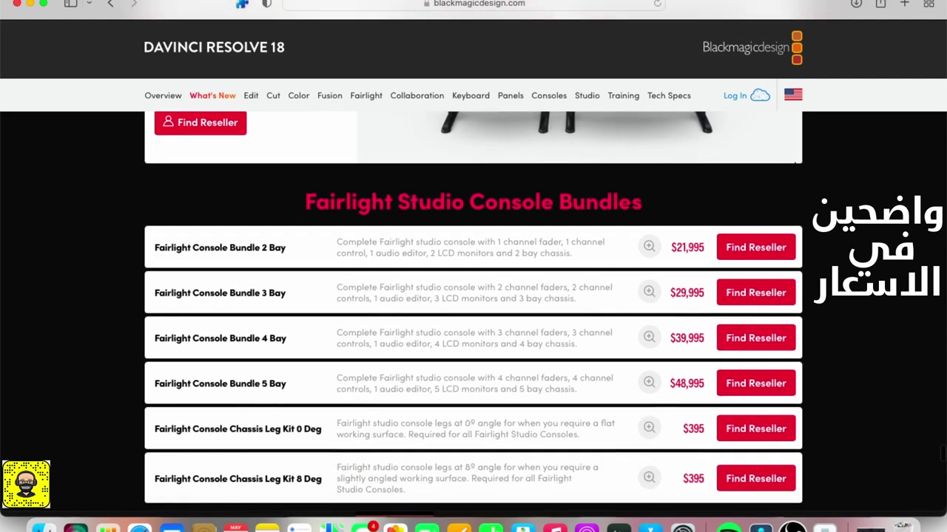
scroll(473, 311, "down", 2)
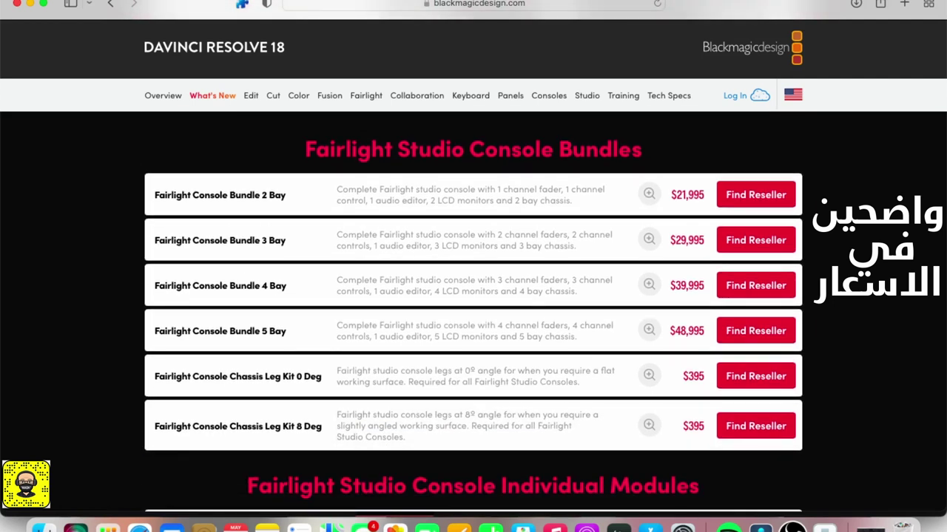
scroll(473, 310, "down", 1)
scroll(473, 310, "down", 2)
scroll(473, 311, "down", 2)
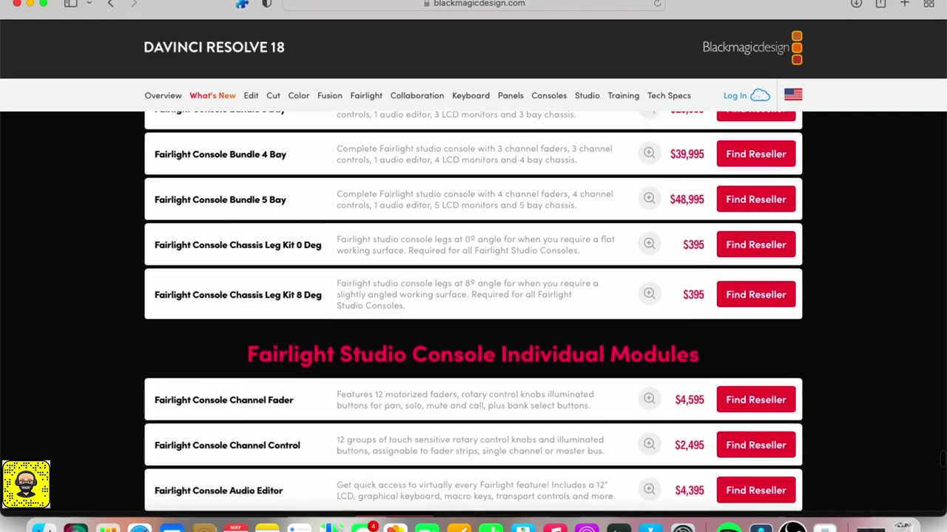
scroll(473, 310, "down", 1)
scroll(473, 310, "down", 1)
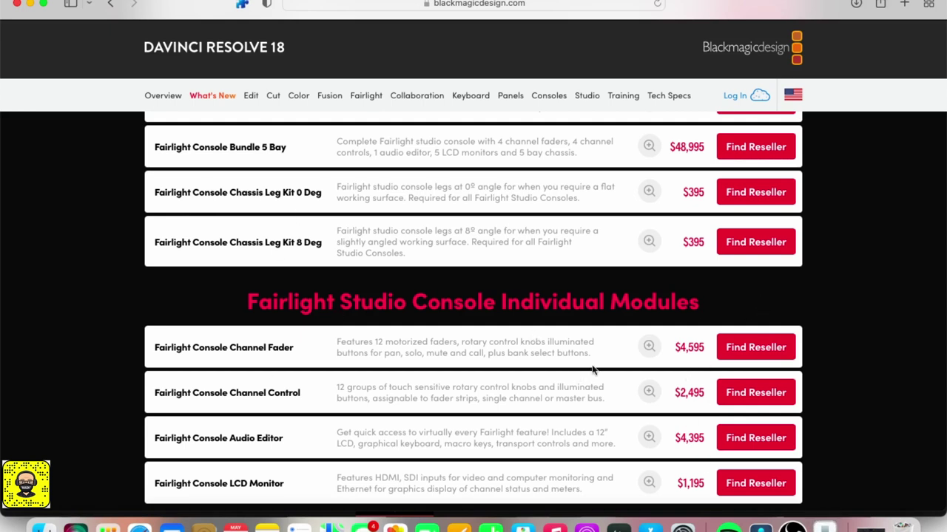
scroll(594, 368, "down", 5)
scroll(473, 310, "down", 4)
scroll(473, 311, "down", 4)
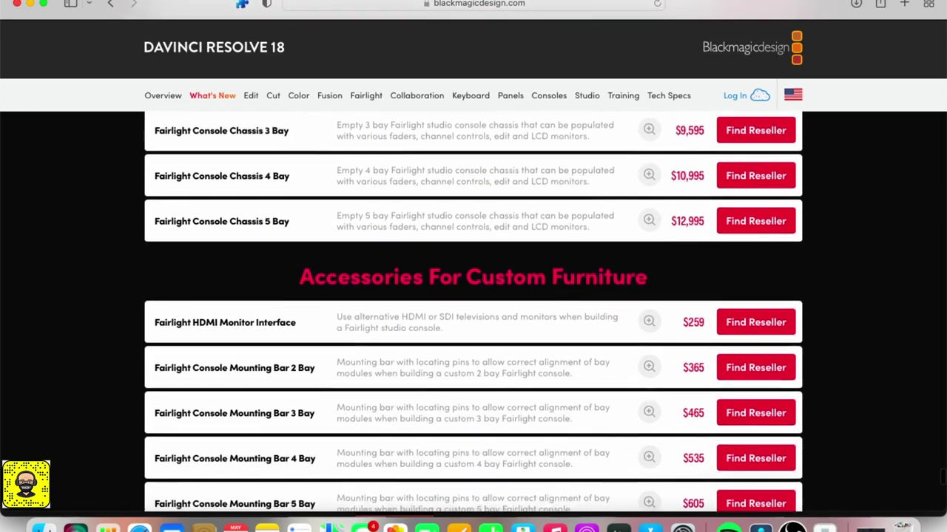
scroll(473, 311, "down", 3)
scroll(473, 311, "down", 4)
scroll(474, 310, "down", 4)
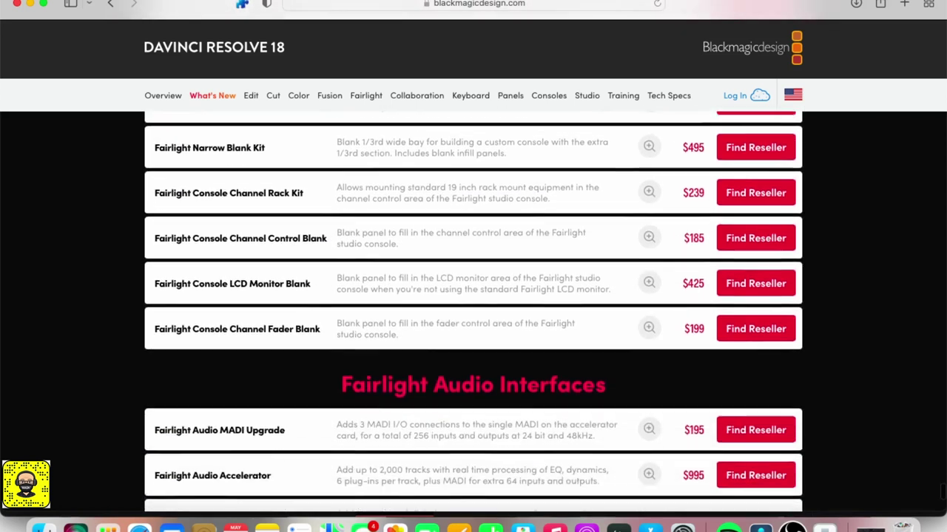
scroll(473, 310, "down", 4)
scroll(474, 311, "down", 4)
scroll(473, 310, "down", 1)
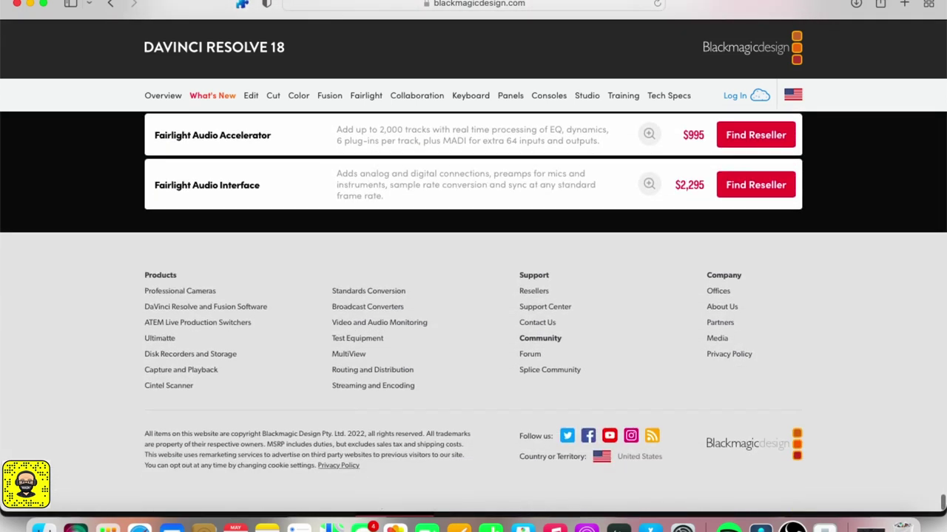
scroll(474, 296, "up", 2)
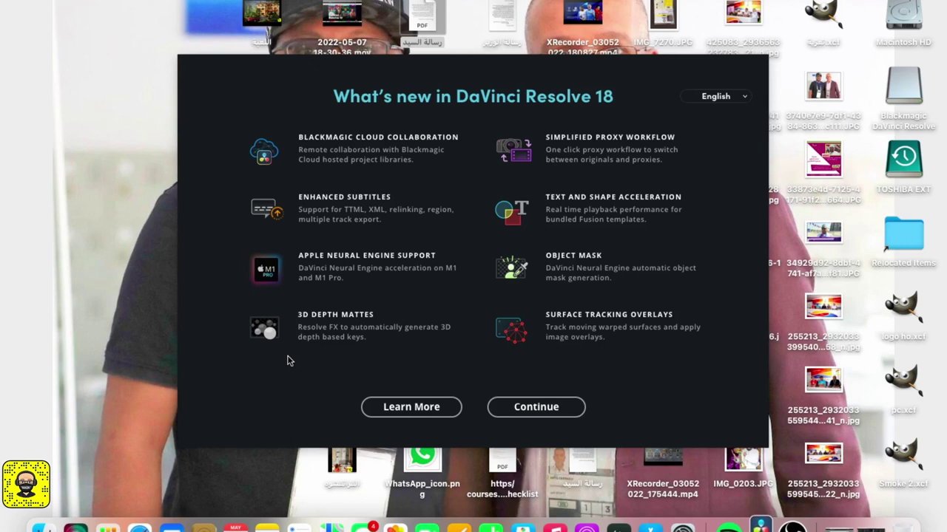
Continue past the What's New overview and Start past the welcome screen.
left_click(519, 408)
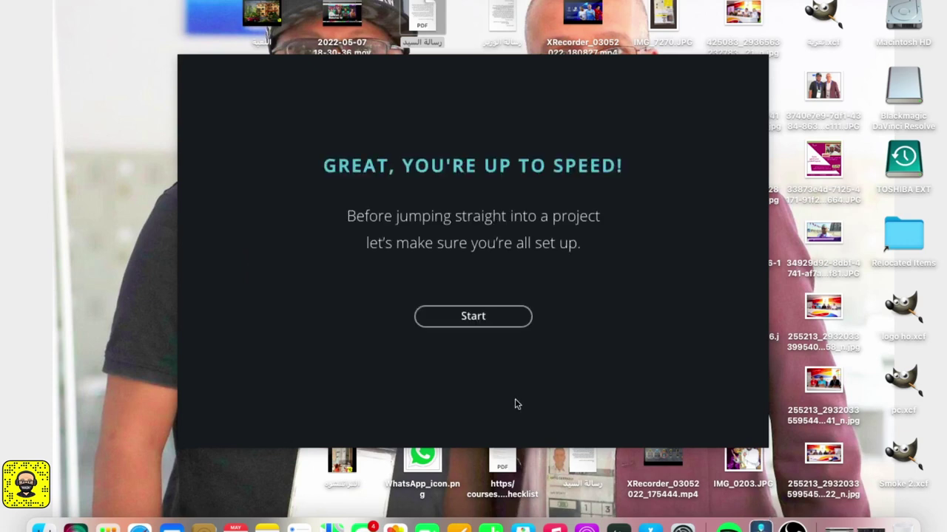
left_click(489, 318)
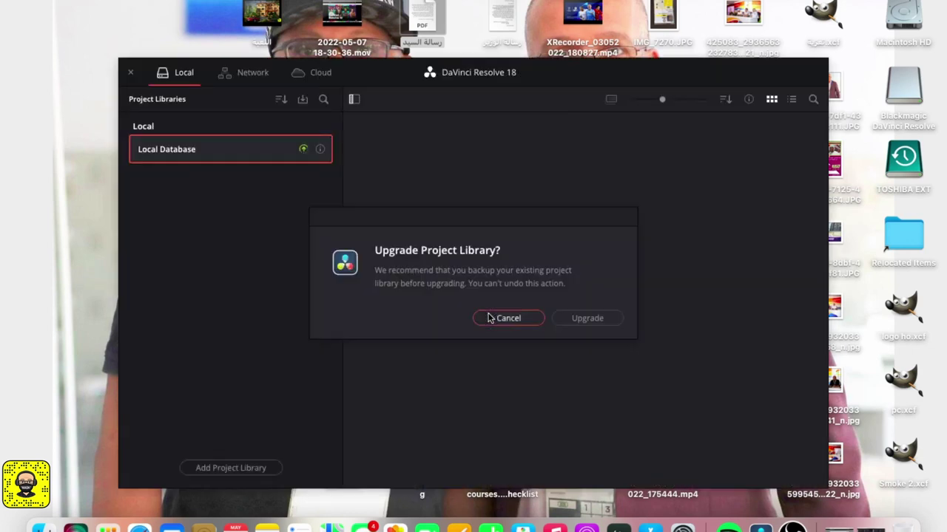
Upgrade the Local Database project library.
left_click(578, 319)
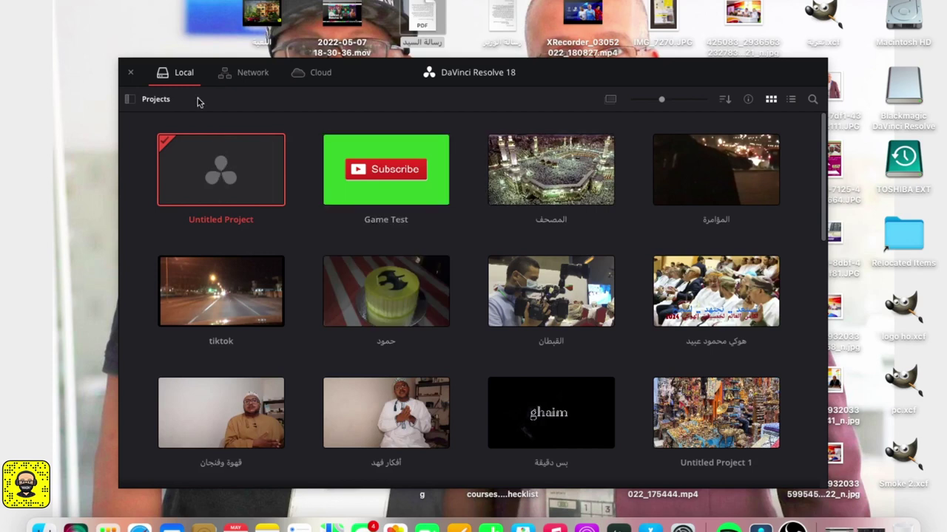
Create and open Untitled Project 2 from the blank Untitled Project tile.
left_click(118, 0)
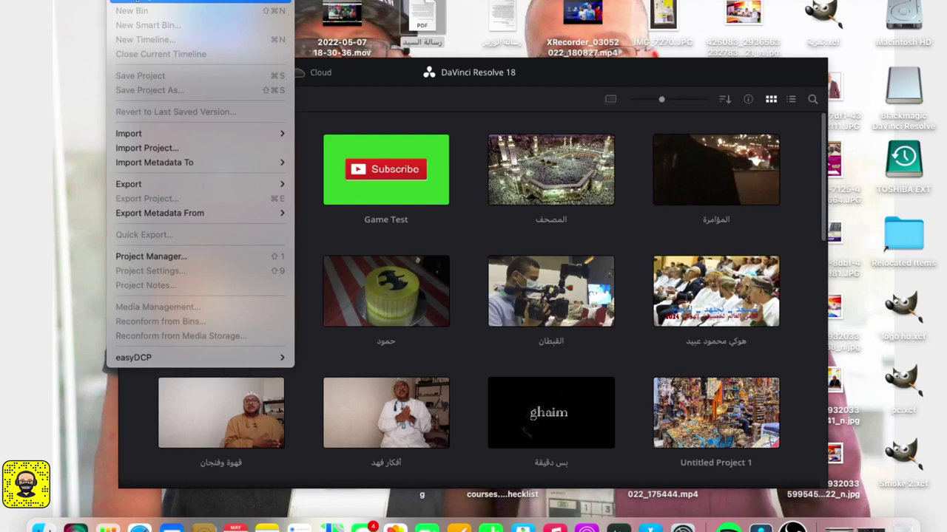
left_click(303, 427)
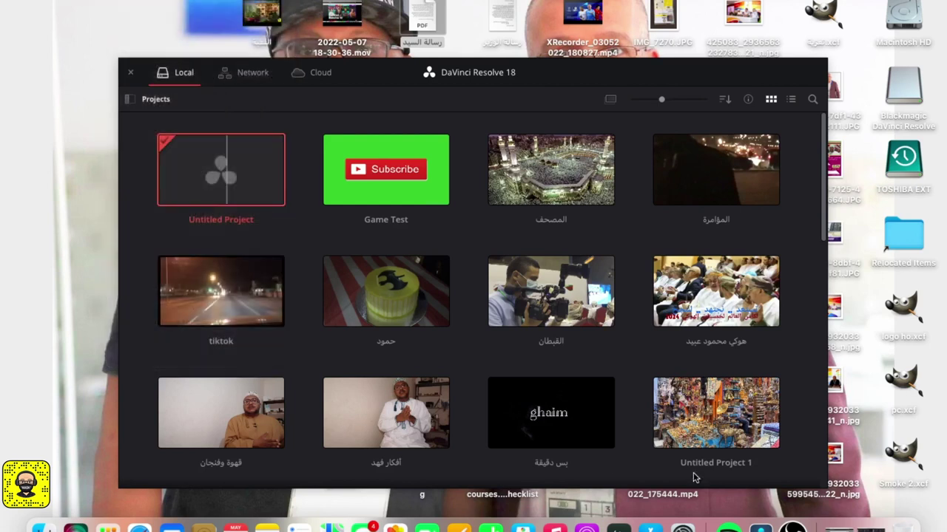
double_click(250, 188)
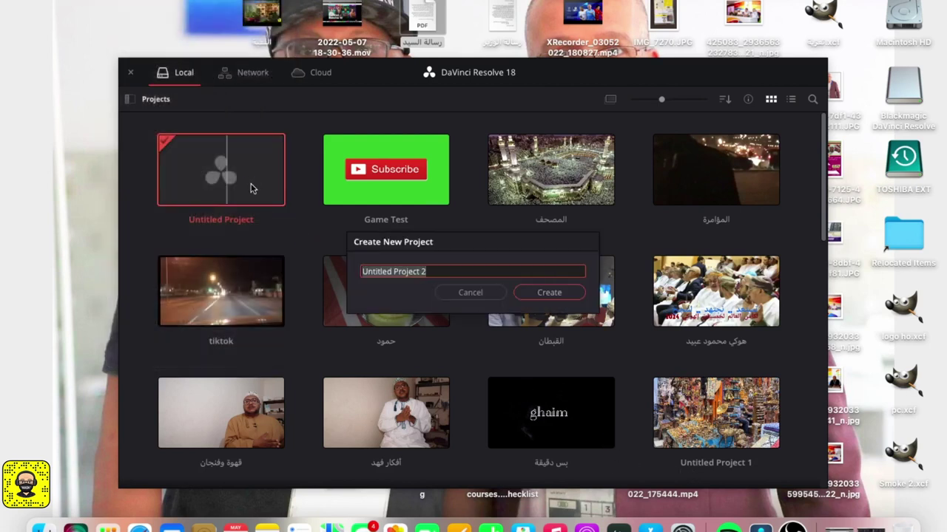
left_click(538, 294)
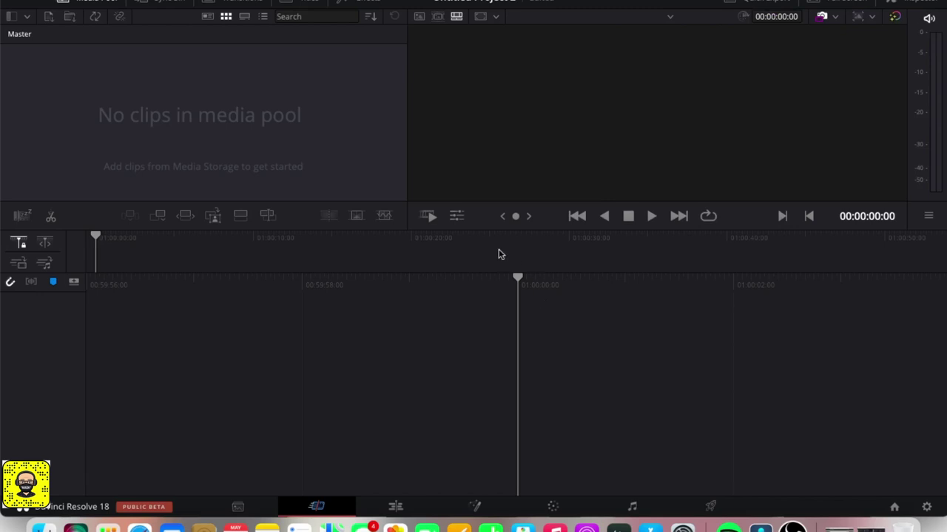
Tour the Media, Edit and Fusion pages, then return to Edit and open the File menu.
left_click(241, 508)
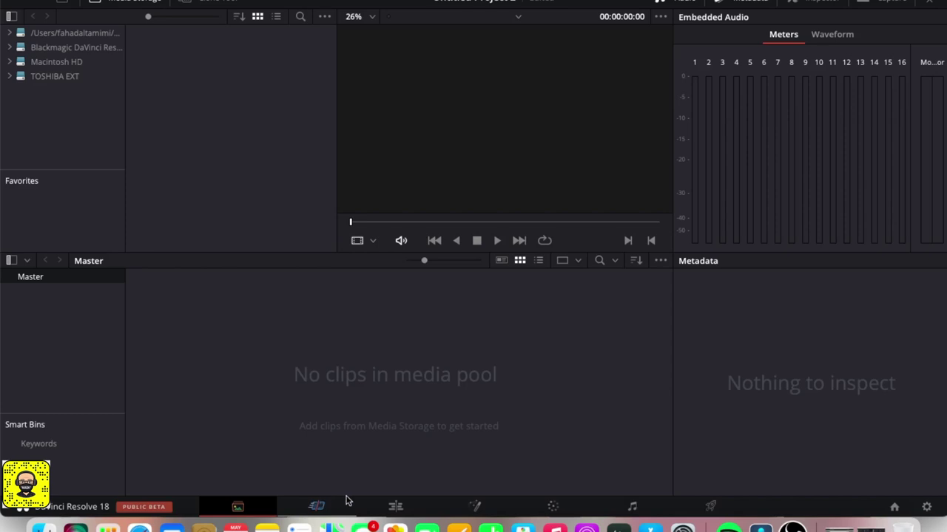
left_click(395, 507)
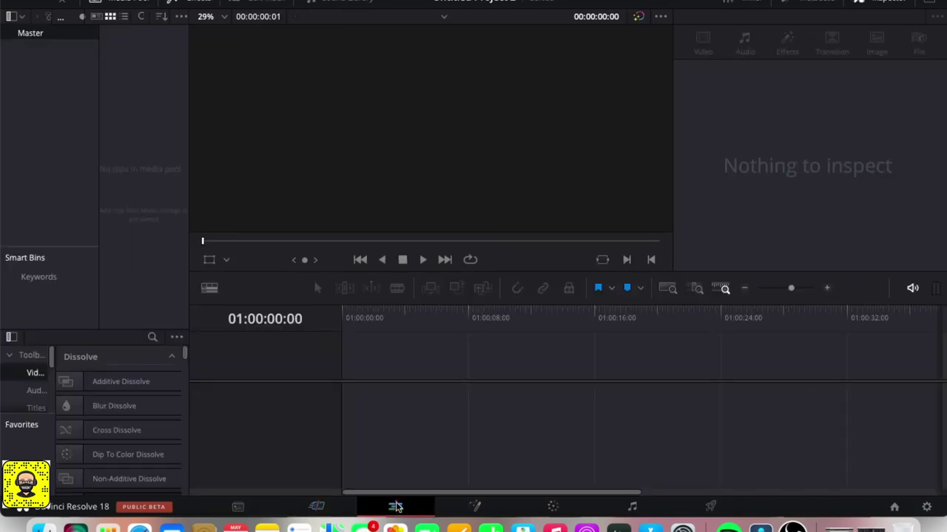
left_click(479, 508)
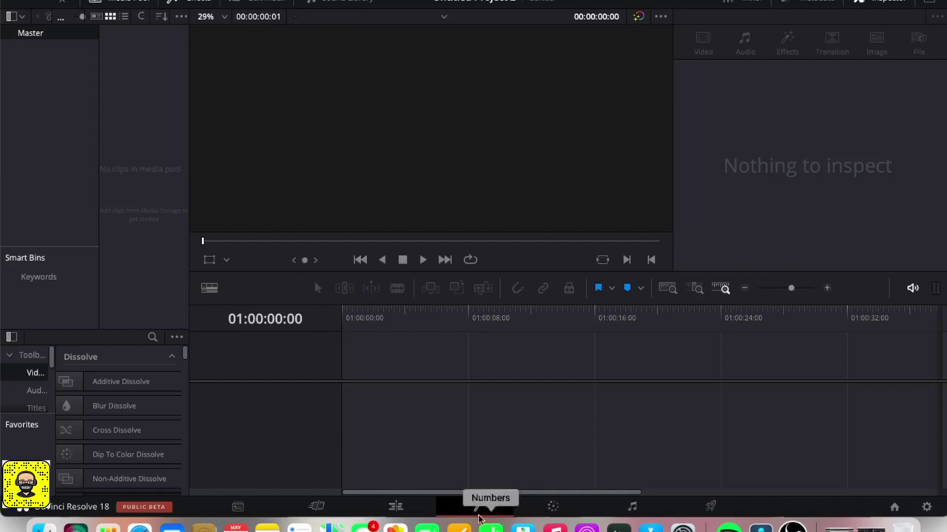
left_click(397, 508)
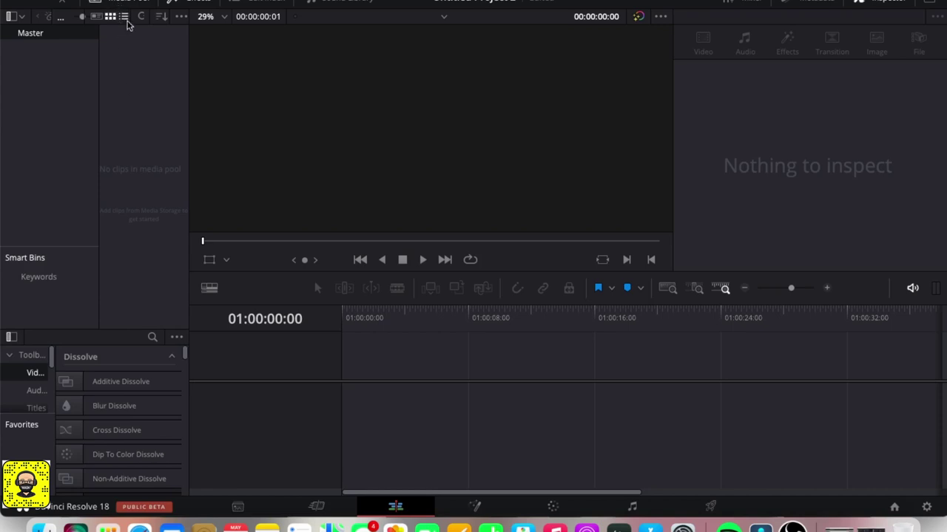
left_click(115, 0)
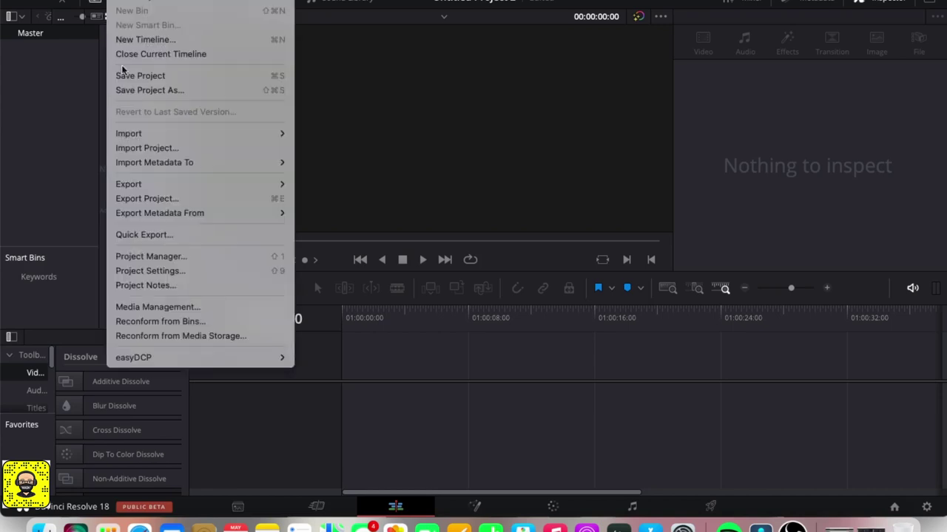
Import Black And White Futuristic…tro.mp4 from Downloads with File > Import > Media.
mouse_move(225, 132)
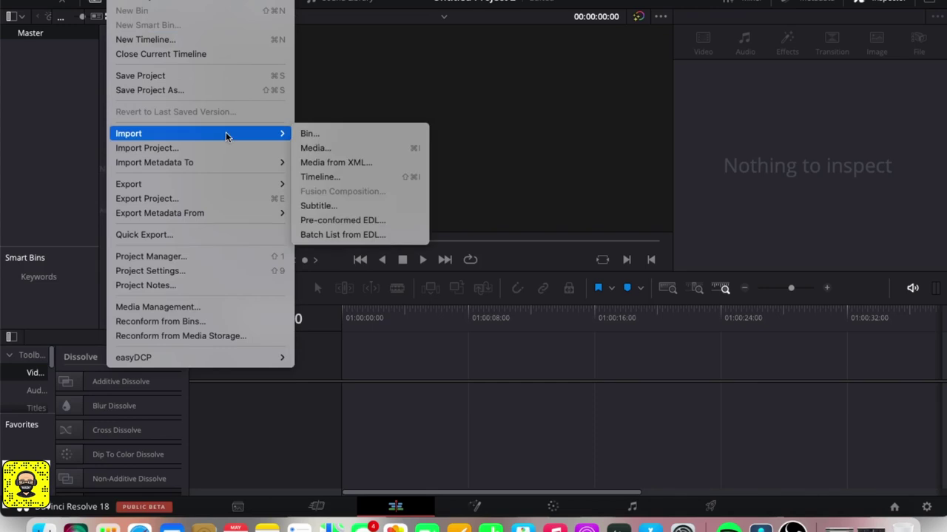
left_click(314, 146)
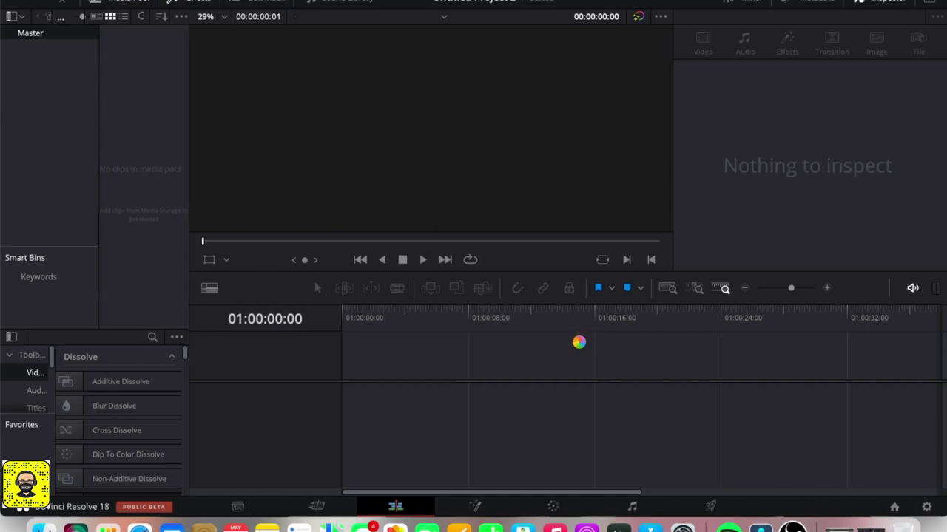
key("ctrl+i")
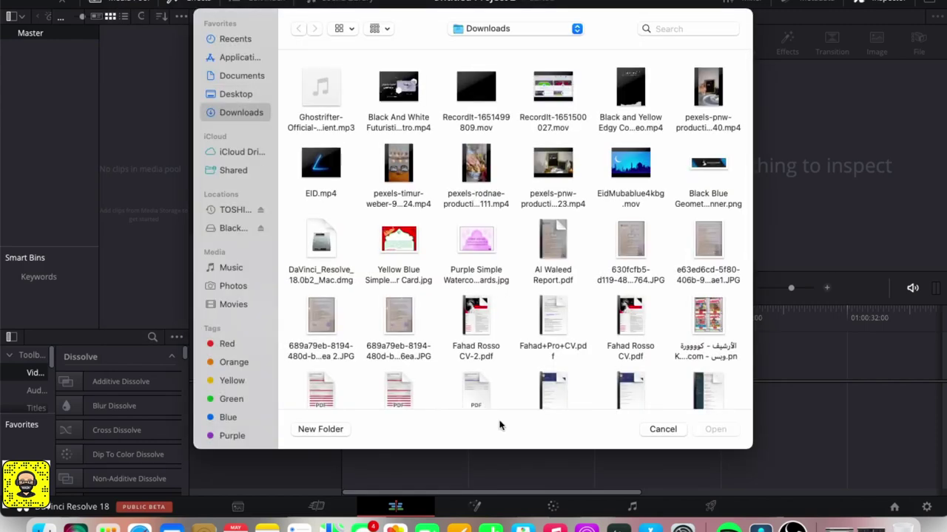
left_click(399, 86)
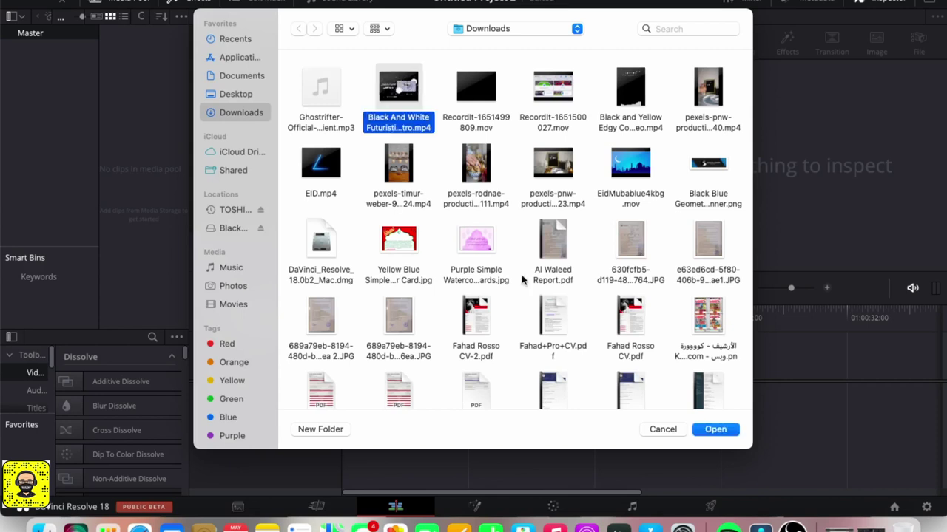
left_click(716, 430)
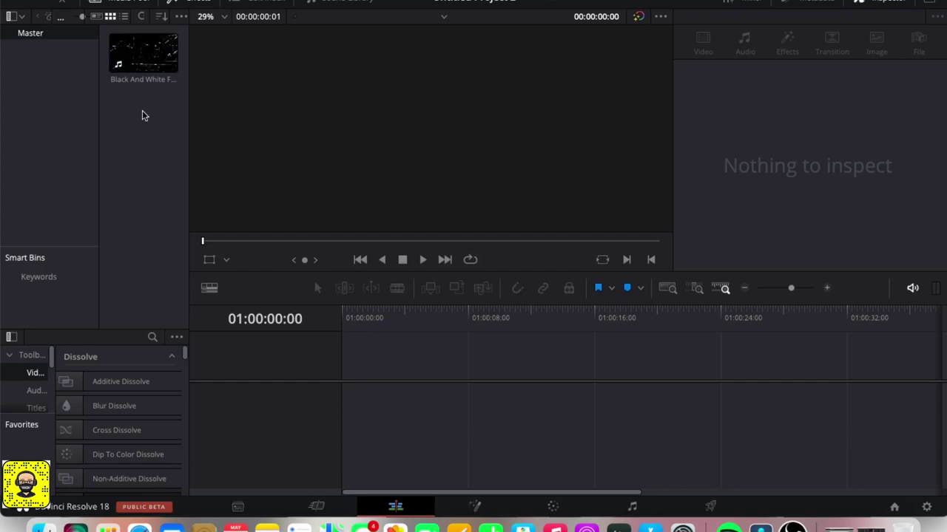
Drop the intro clip at the start of a new Timeline 1 and play it back.
left_click(143, 59)
left_click_drag(142, 61, 378, 379)
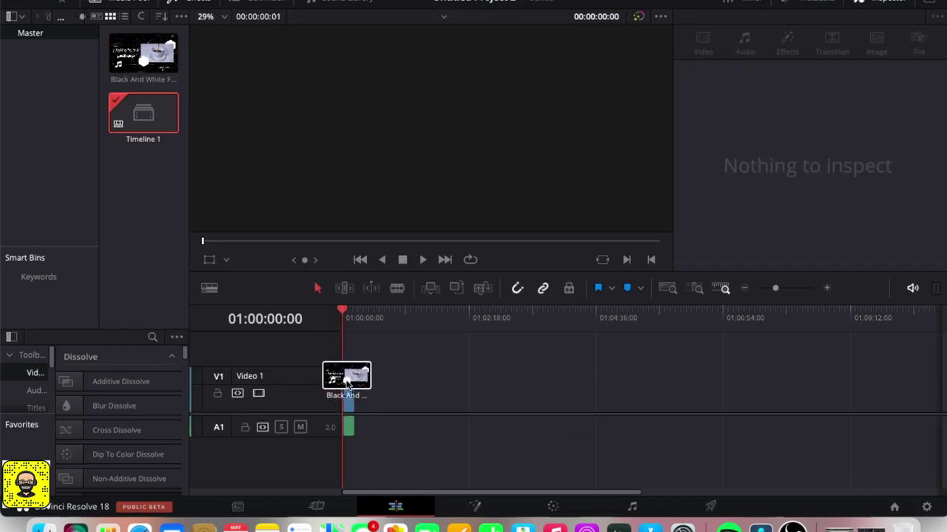
left_click_drag(377, 379, 347, 377)
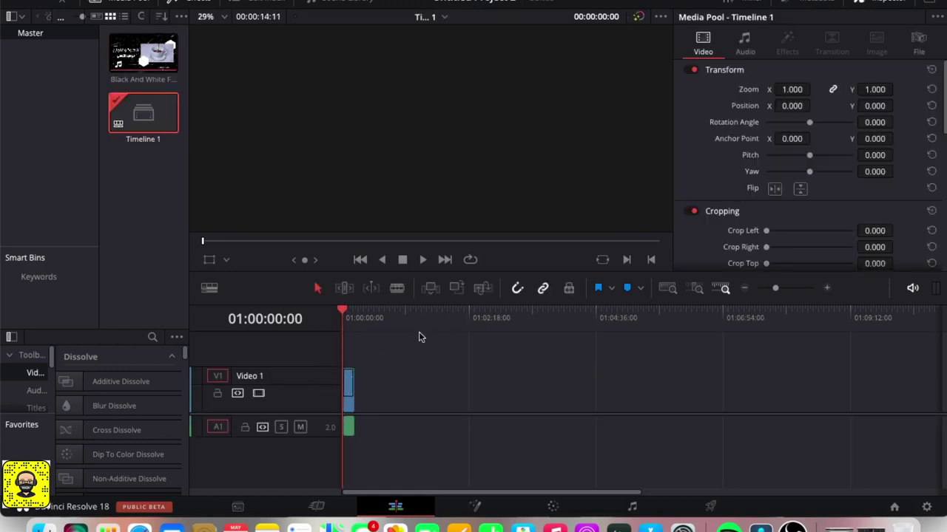
key("space")
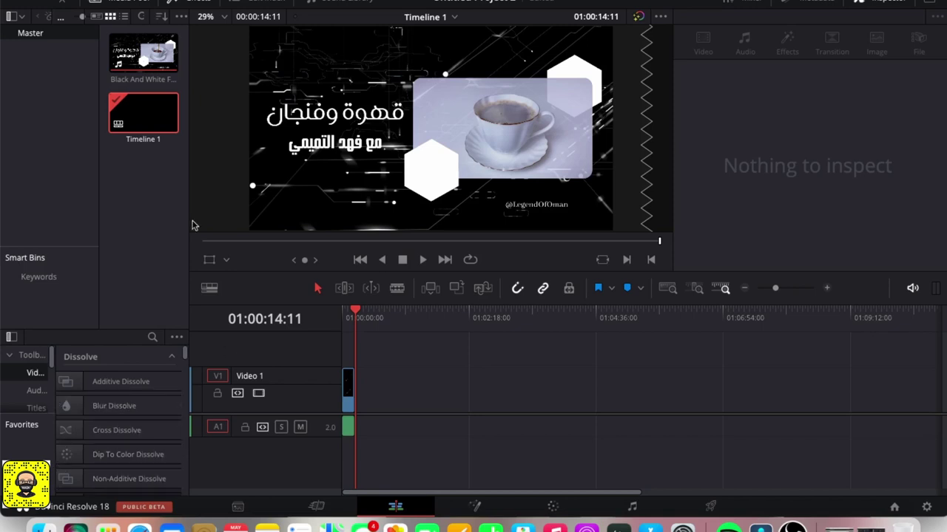
left_click(127, 61)
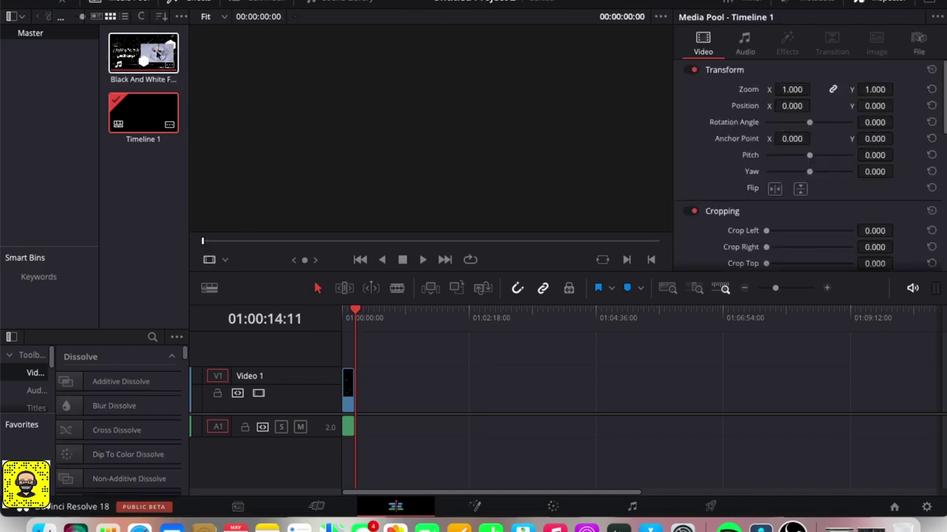
Import EidMubablue4kbg.mov, drop it after the intro on Video 1, and zoom the timeline in.
left_click(126, 2)
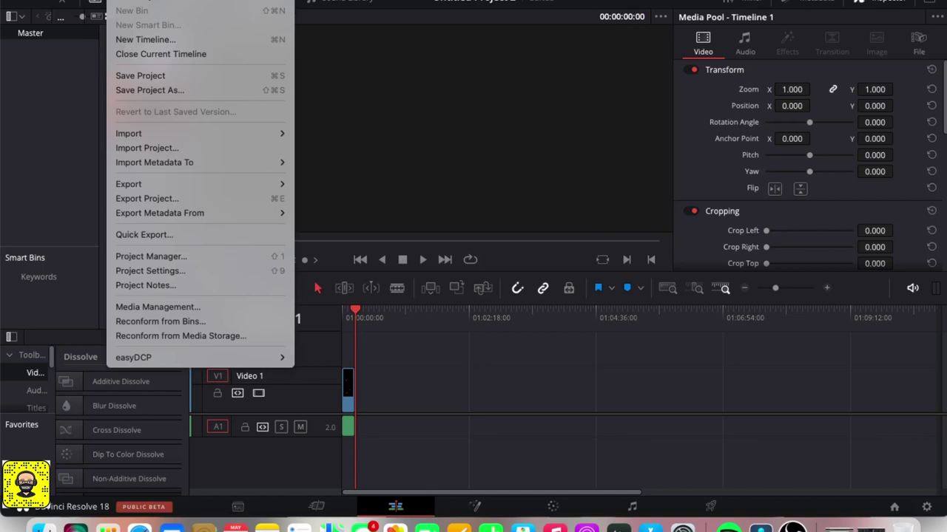
mouse_move(145, 136)
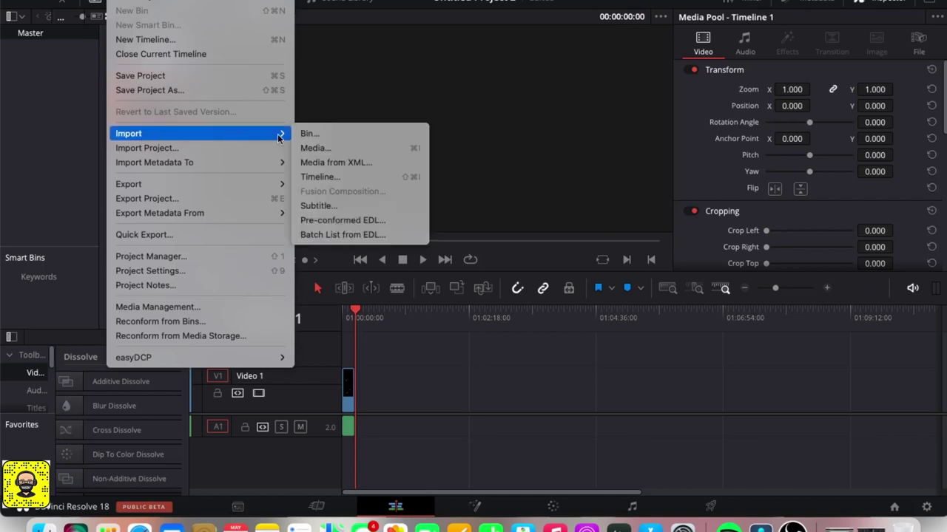
left_click(338, 148)
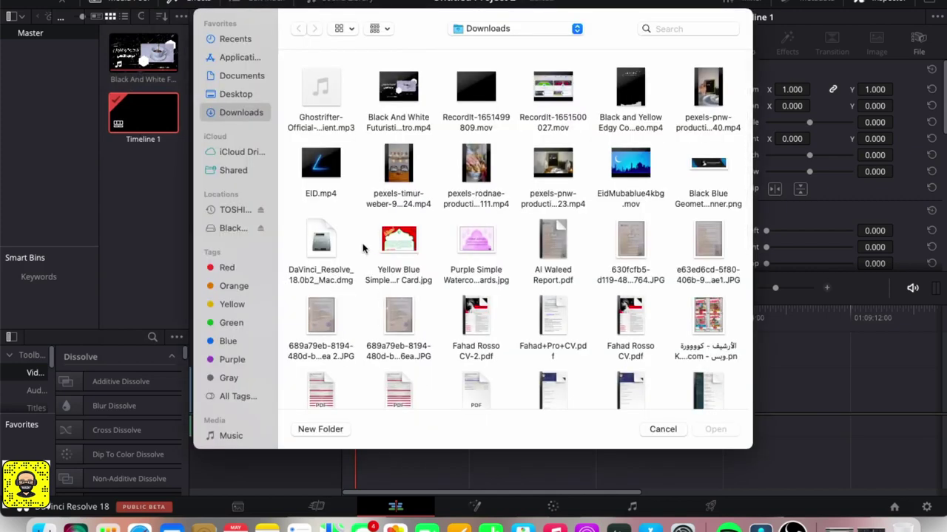
left_click(618, 168)
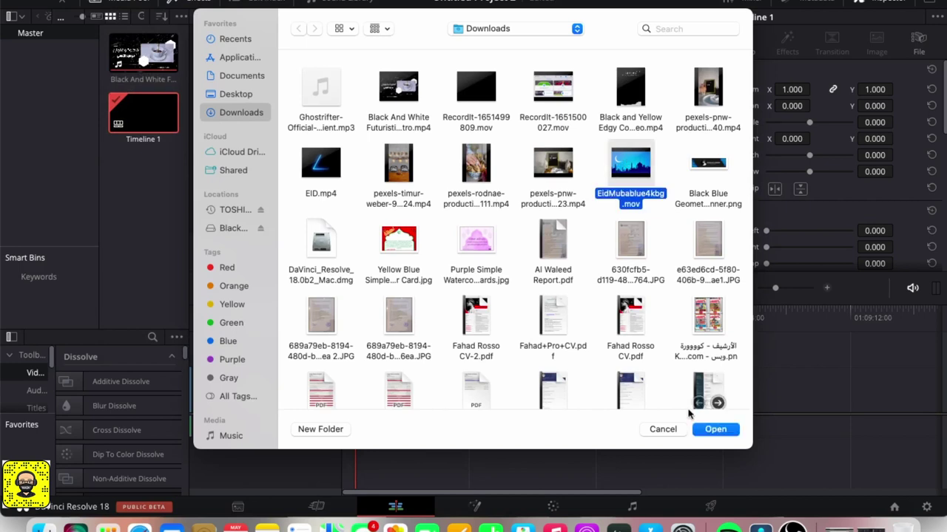
left_click(712, 430)
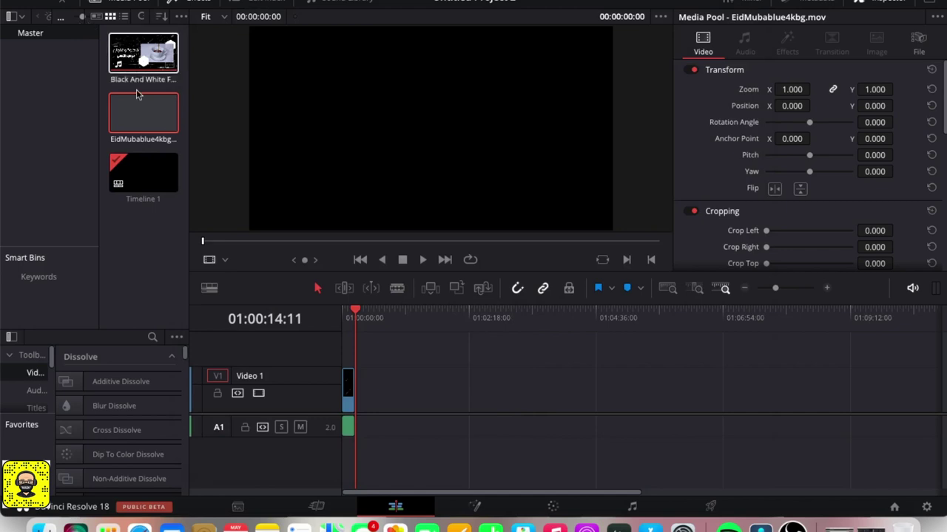
mouse_move(142, 119)
left_mouse_down()
mouse_move(418, 358)
mouse_move(362, 391)
left_mouse_up()
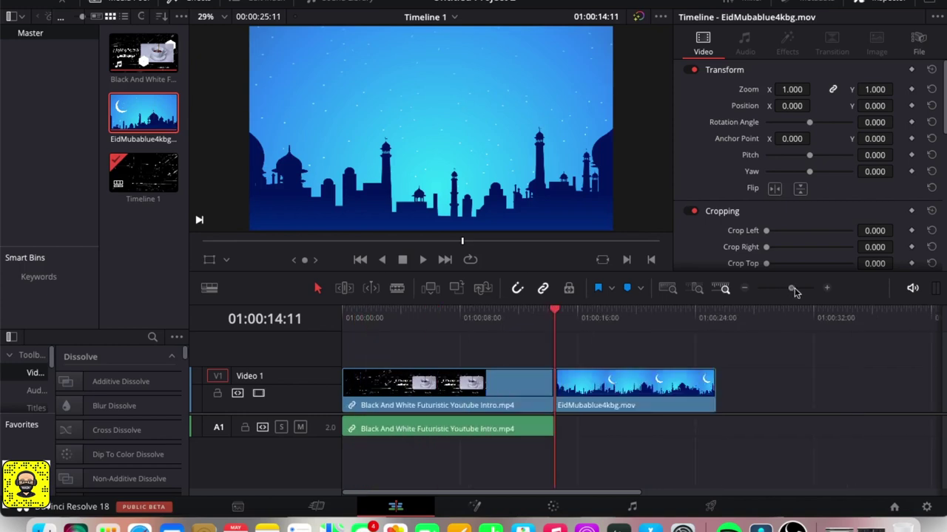
left_click_drag(776, 290, 796, 289)
left_click(628, 381)
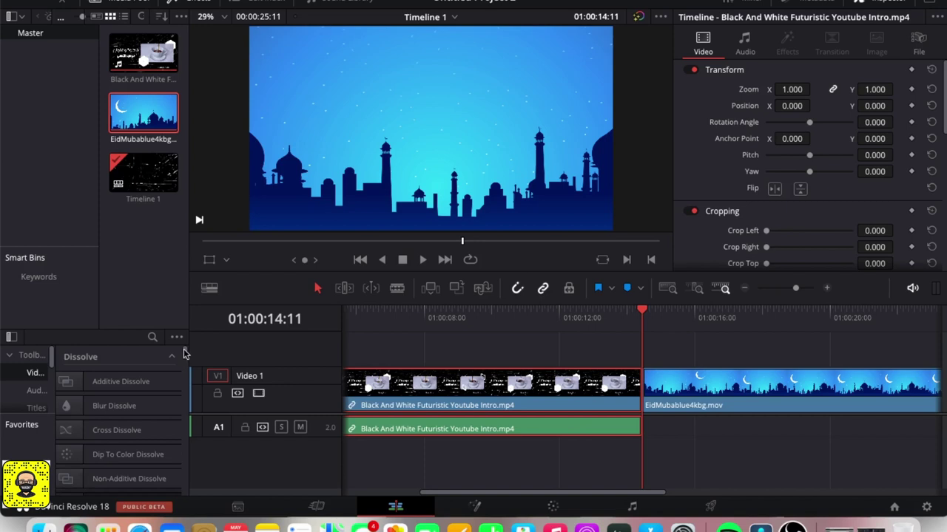
left_click_drag(183, 354, 184, 436)
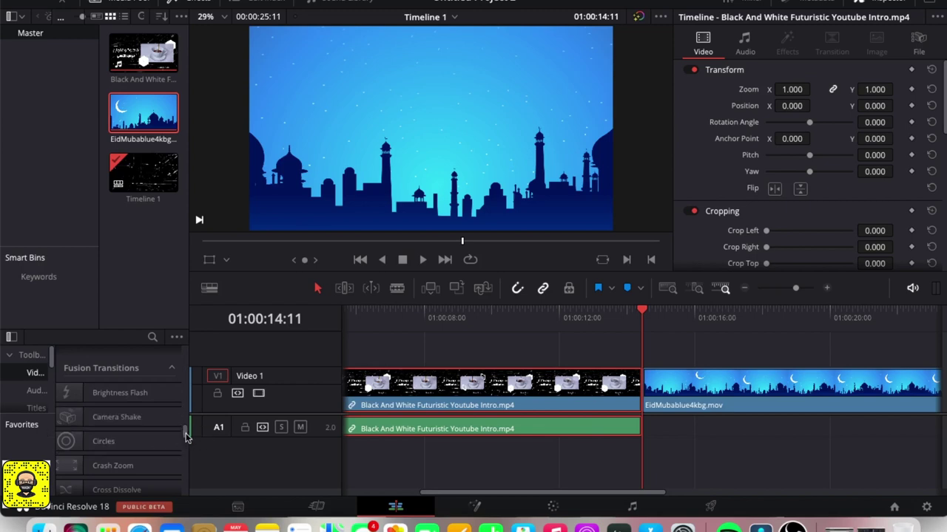
left_click_drag(185, 437, 184, 497)
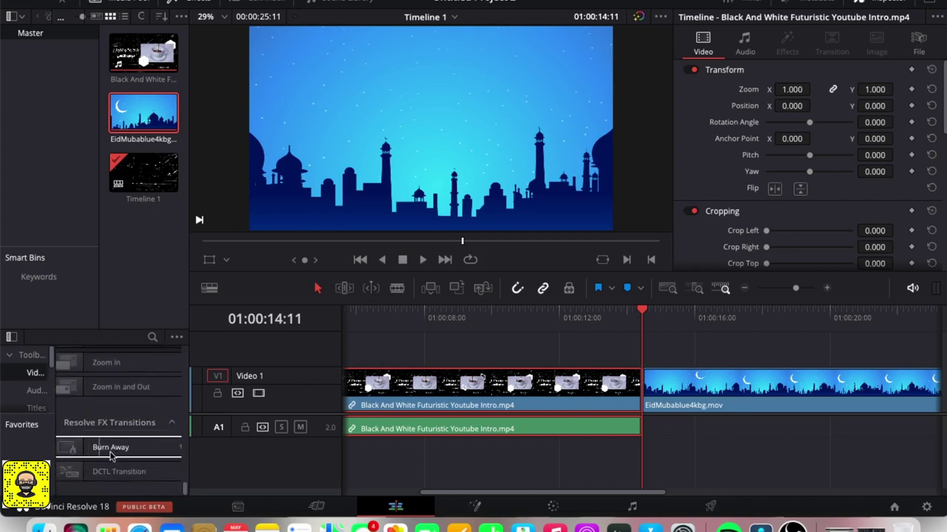
left_click_drag(153, 453, 668, 390)
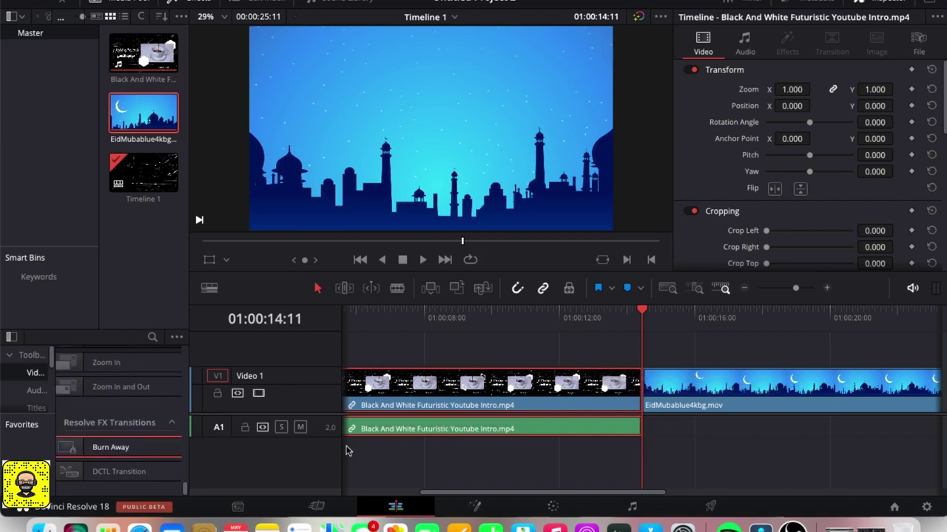
left_click_drag(185, 490, 185, 347)
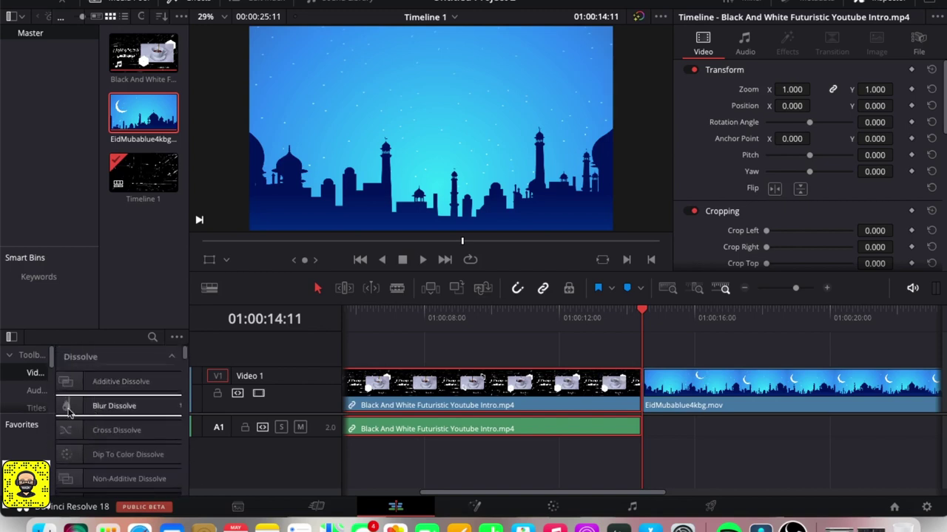
mouse_move(64, 412)
left_mouse_down()
mouse_move(663, 379)
mouse_move(640, 377)
left_mouse_up()
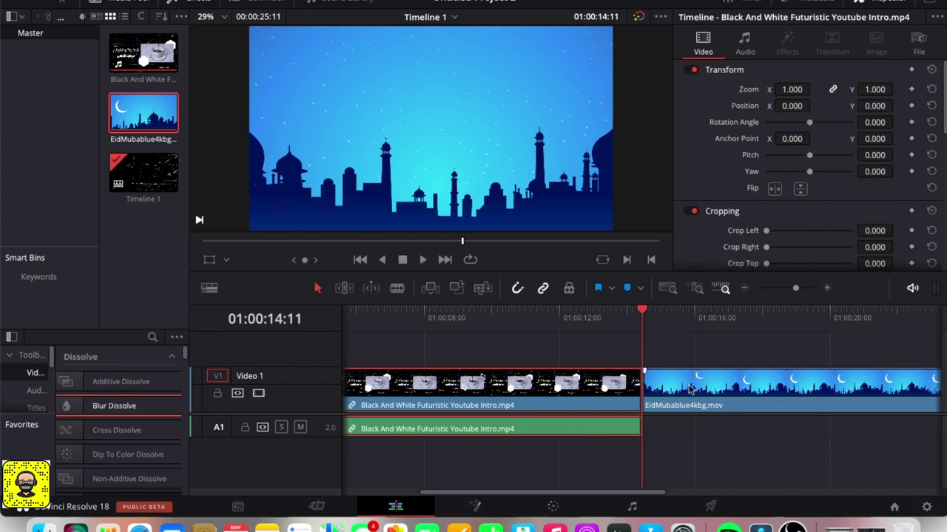
left_click(691, 378)
left_click_drag(114, 406, 630, 391)
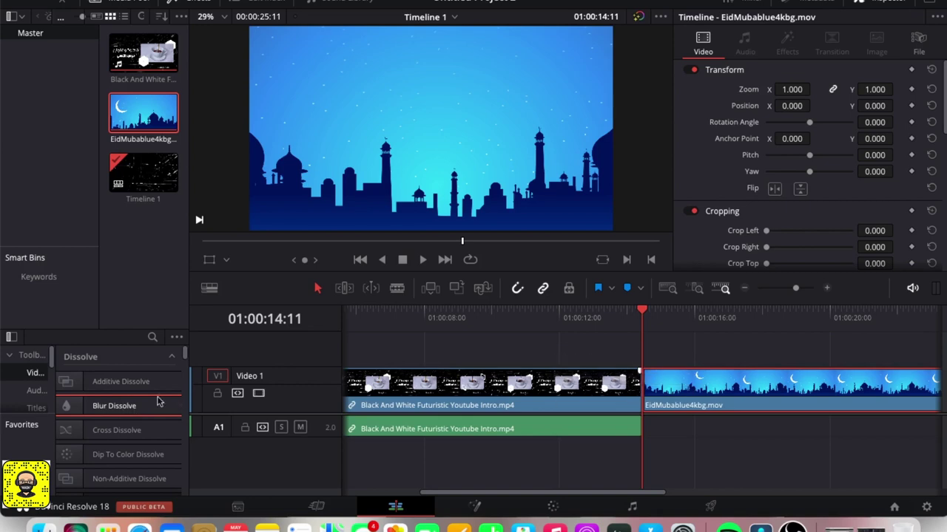
mouse_move(118, 382)
left_mouse_down()
mouse_move(562, 431)
mouse_move(644, 383)
left_mouse_up()
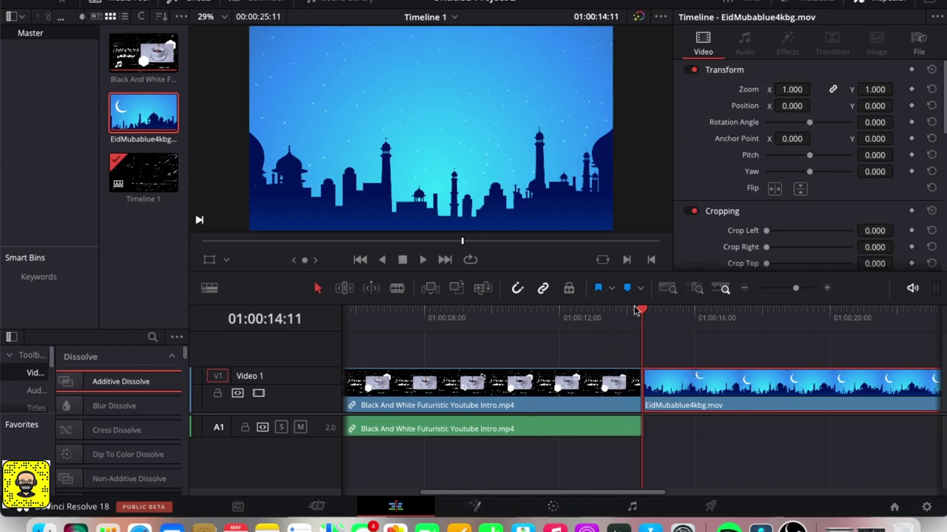
mouse_move(643, 317)
left_mouse_down()
mouse_move(310, 330)
mouse_move(945, 391)
mouse_move(376, 373)
mouse_move(450, 374)
left_mouse_up()
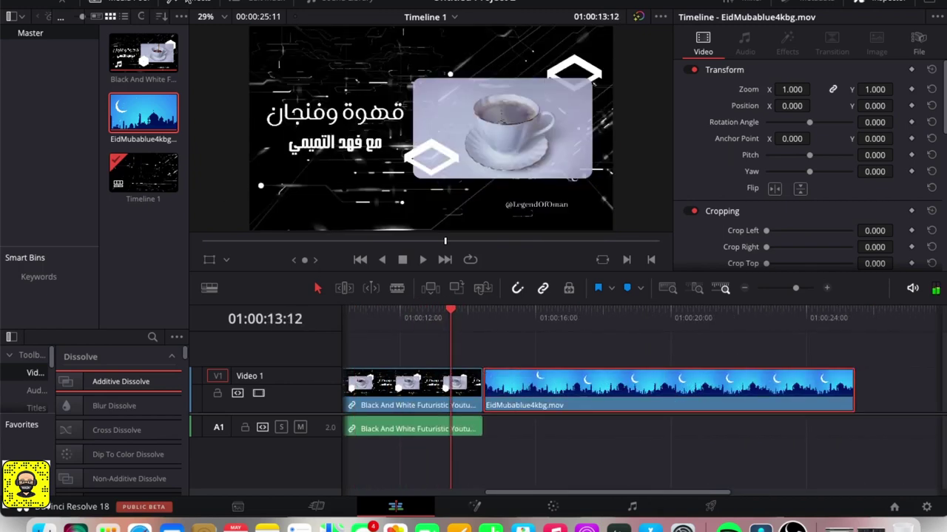
Open File > Project Settings to view the Master Settings.
left_click(122, 2)
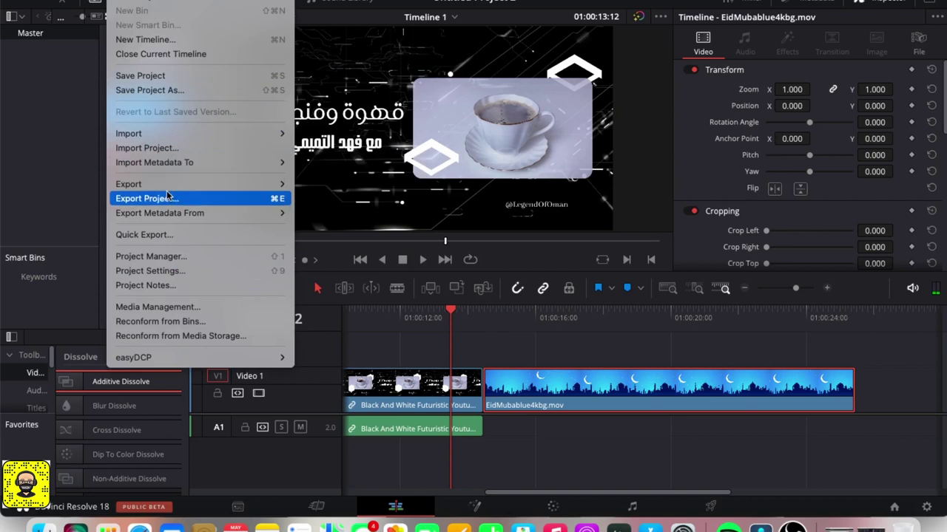
mouse_move(175, 186)
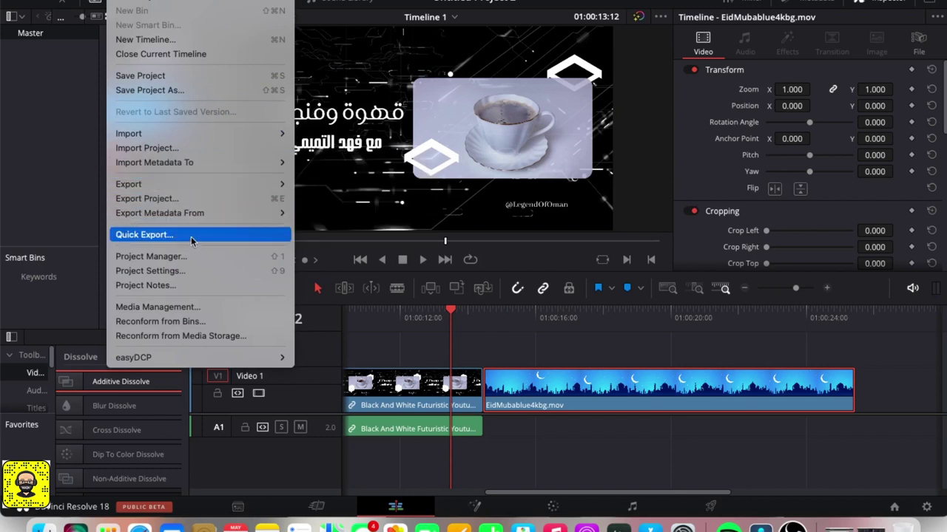
left_click(197, 270)
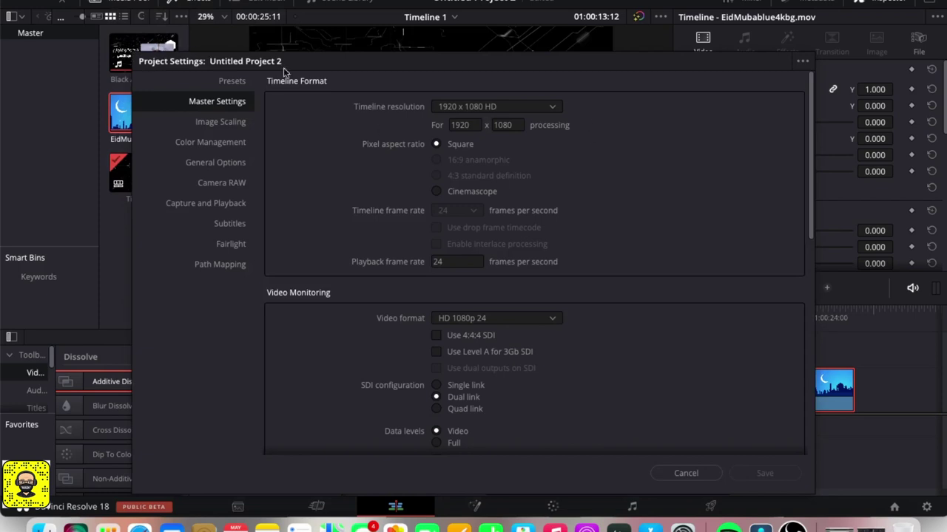
Review the Timeline resolution options and keep 1920 x 1080 HD.
left_click(554, 109)
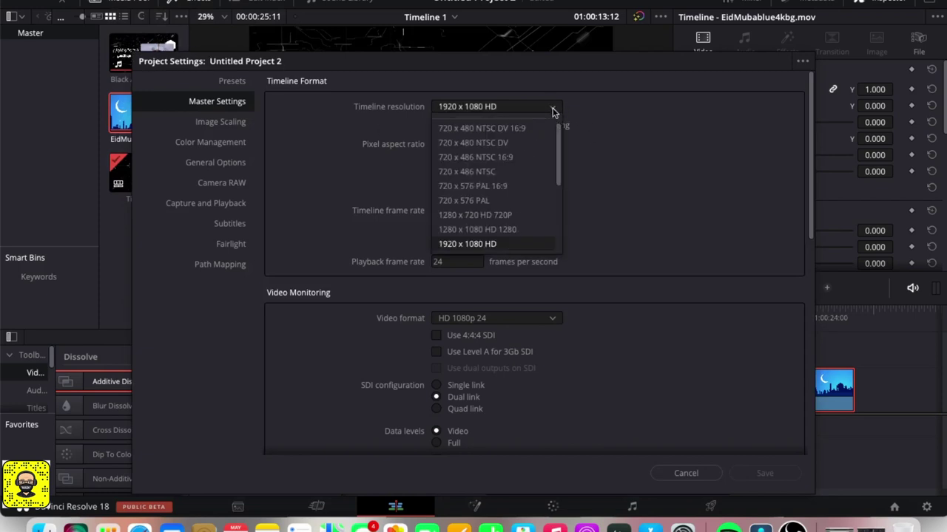
left_click_drag(556, 151, 538, 257)
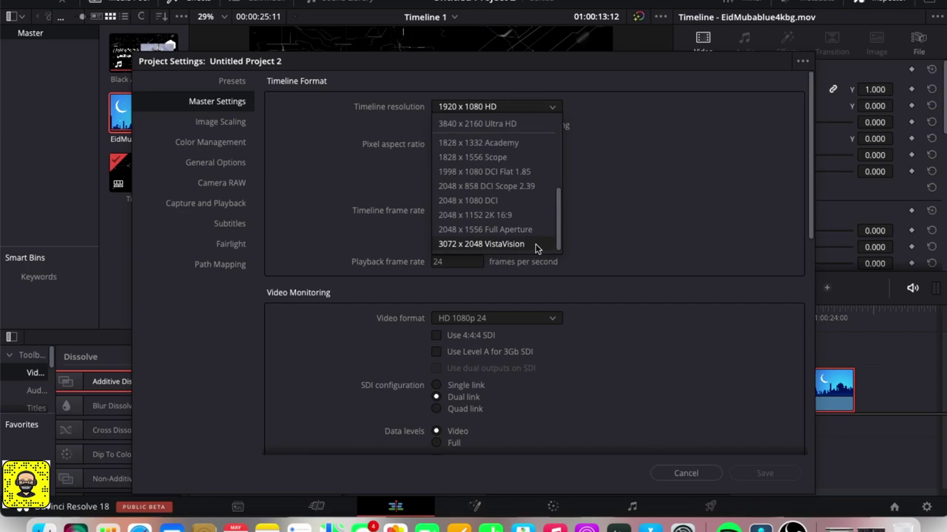
scroll(560, 215, "up", 1)
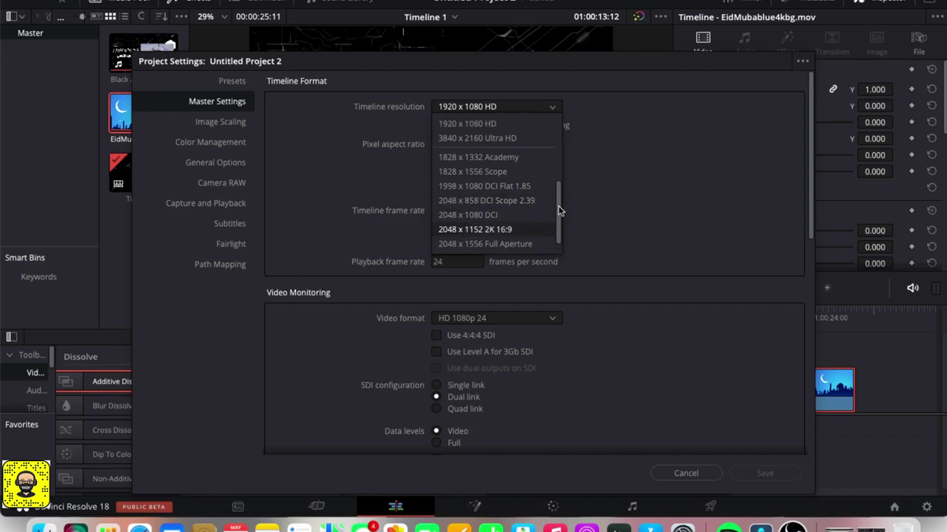
scroll(561, 204, "up", 1)
key("Up")
key("Up")
key("Up")
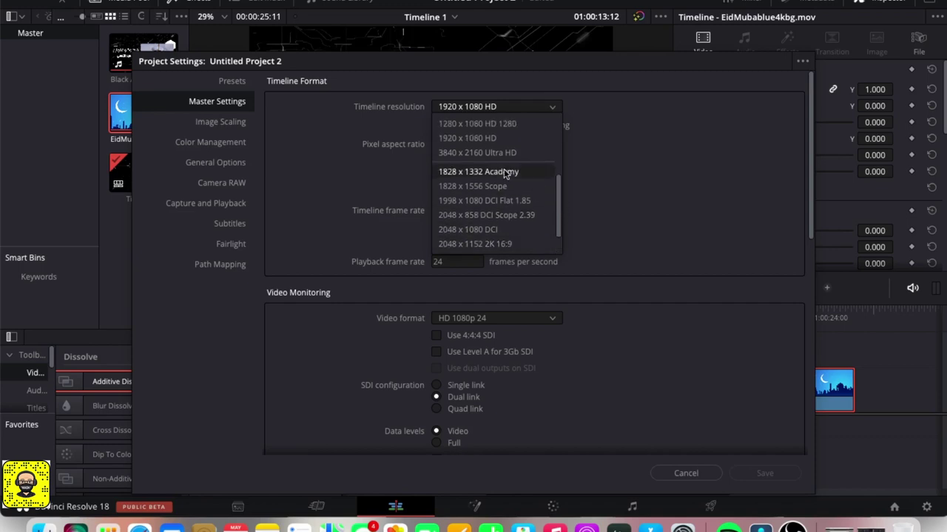
key("Down")
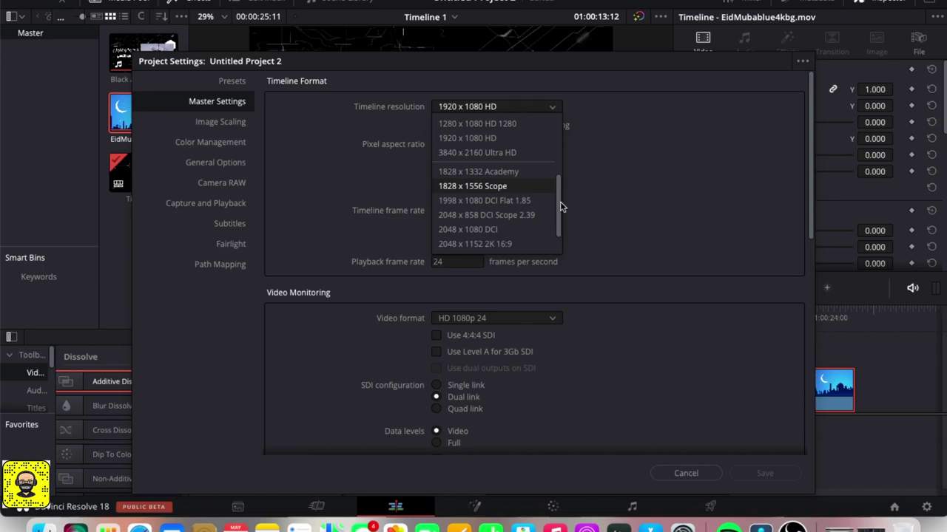
scroll(560, 201, "up", 1)
scroll(559, 195, "up", 1)
scroll(560, 192, "down", 1)
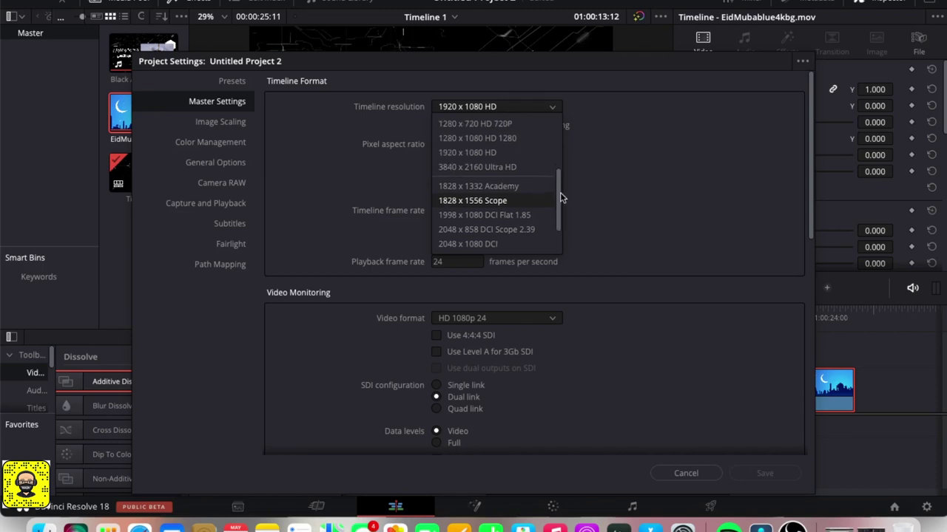
left_click(508, 153)
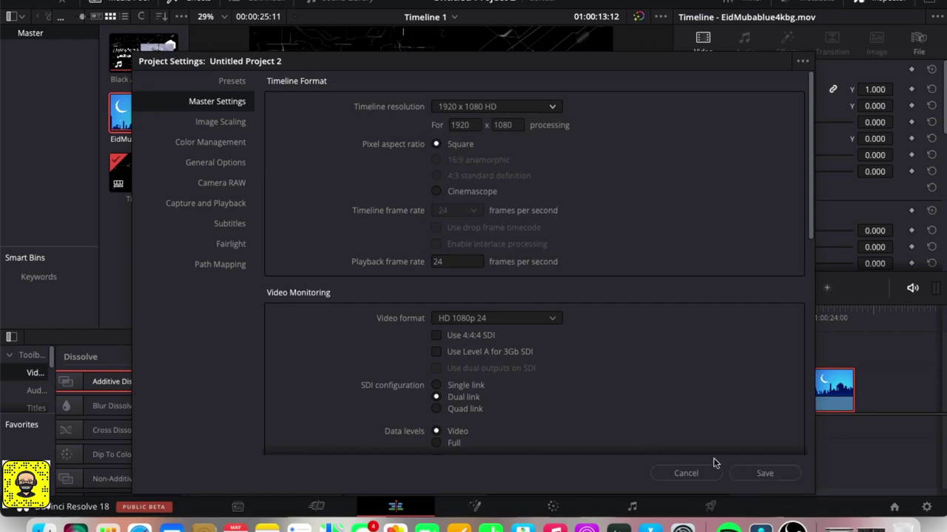
Review the monitoring video formats, keep HD 1080p 24, and save the settings.
left_click(555, 322)
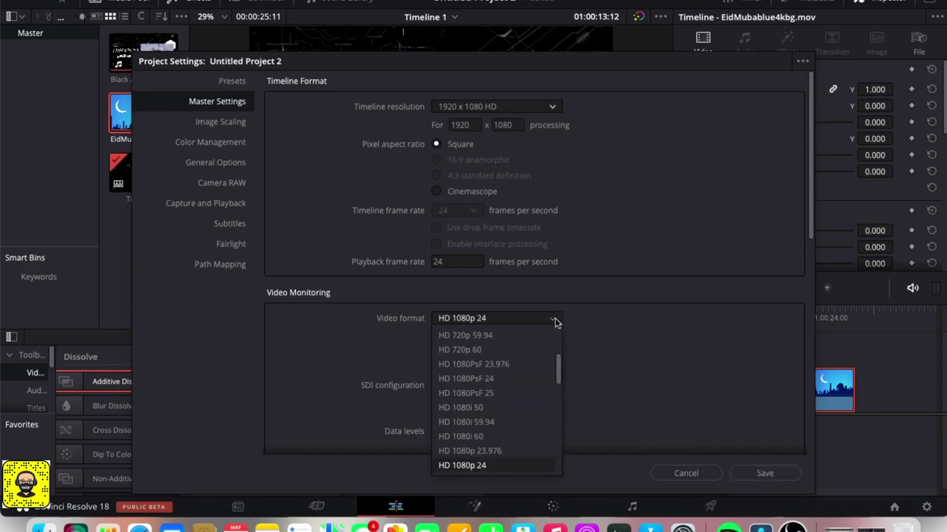
left_click_drag(560, 379, 559, 407)
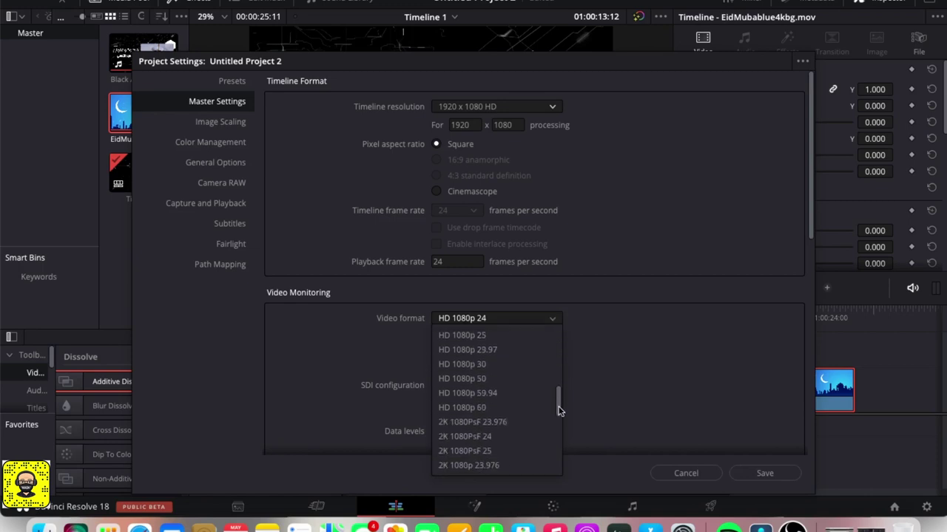
left_click_drag(560, 407, 558, 453)
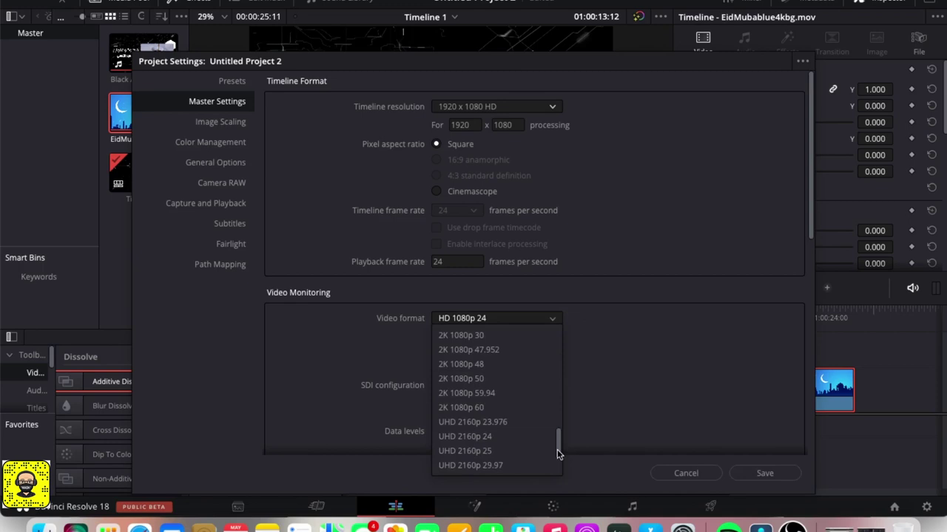
mouse_move(558, 454)
left_mouse_down()
mouse_move(558, 468)
mouse_move(558, 337)
left_mouse_up()
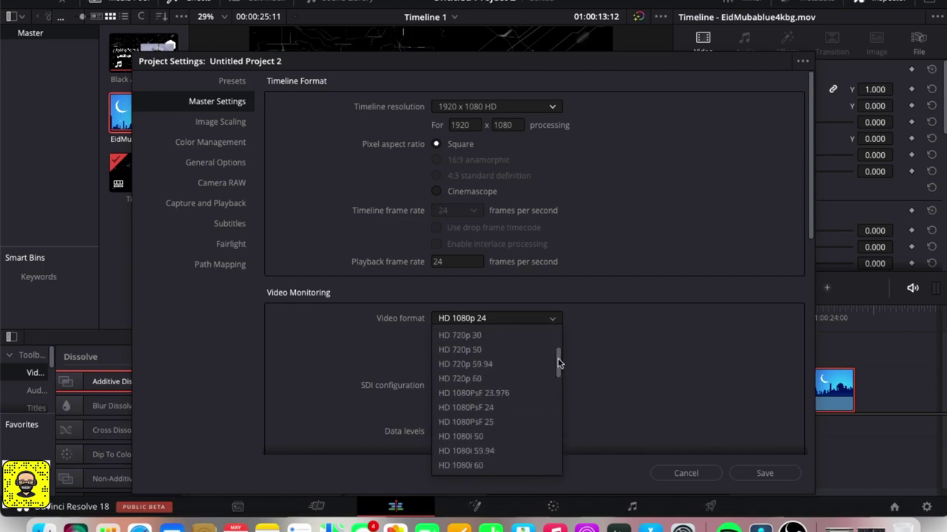
left_click(765, 476)
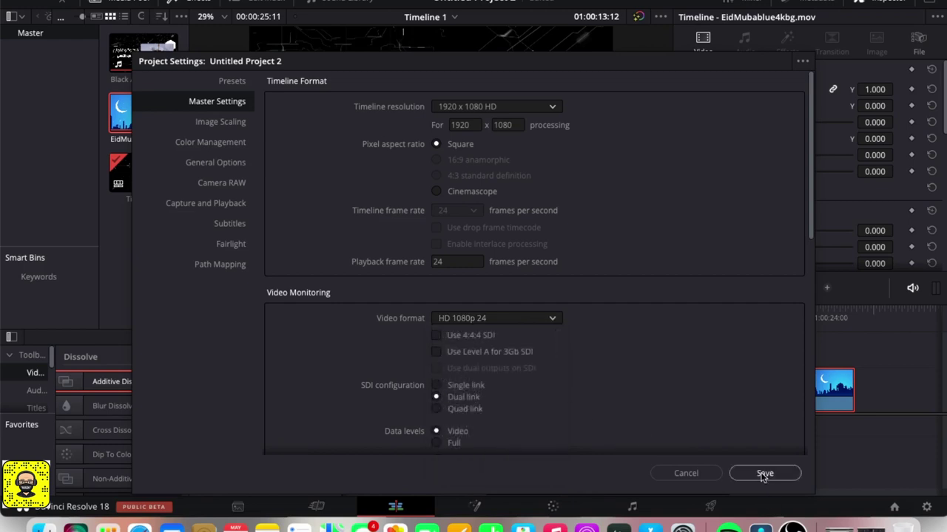
left_click(763, 475)
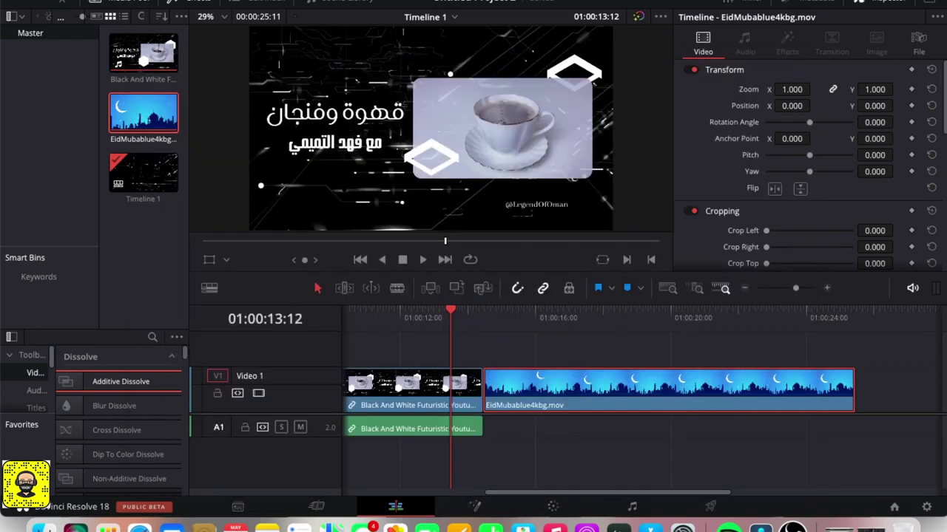
Quick-export Timeline 1 as H.264 Master, naming the file 'something' on the Desktop.
left_click(122, 0)
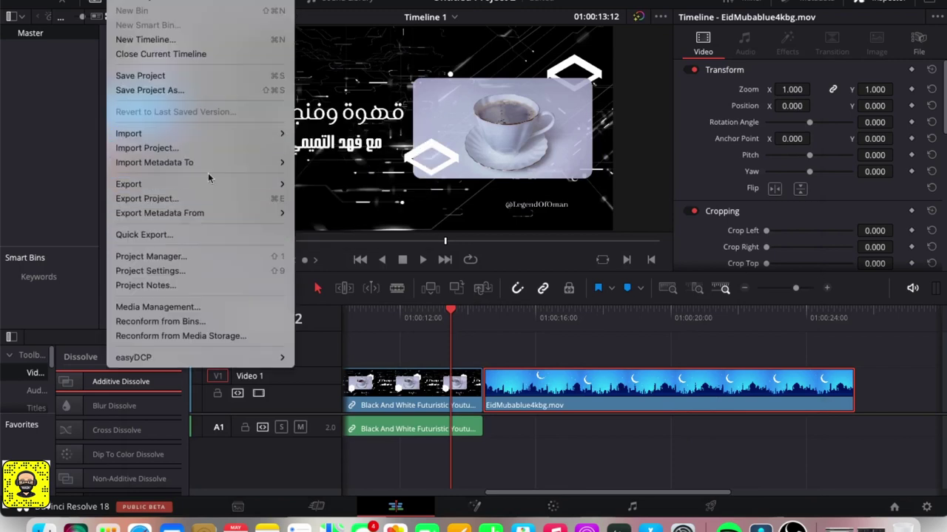
mouse_move(224, 188)
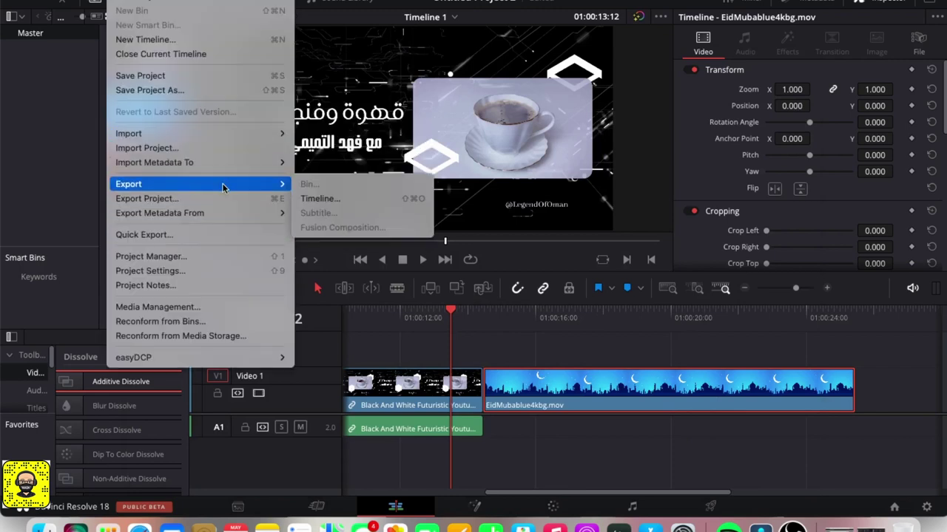
left_click(245, 240)
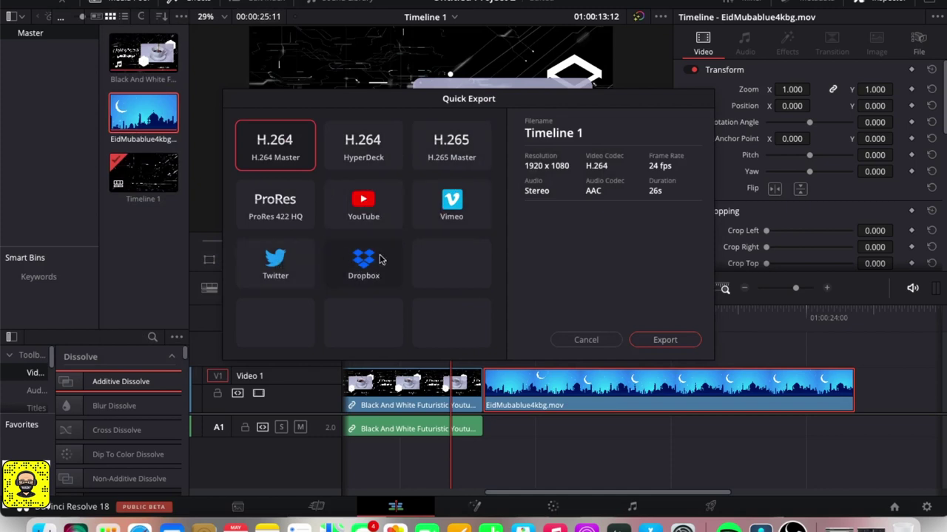
left_click(680, 343)
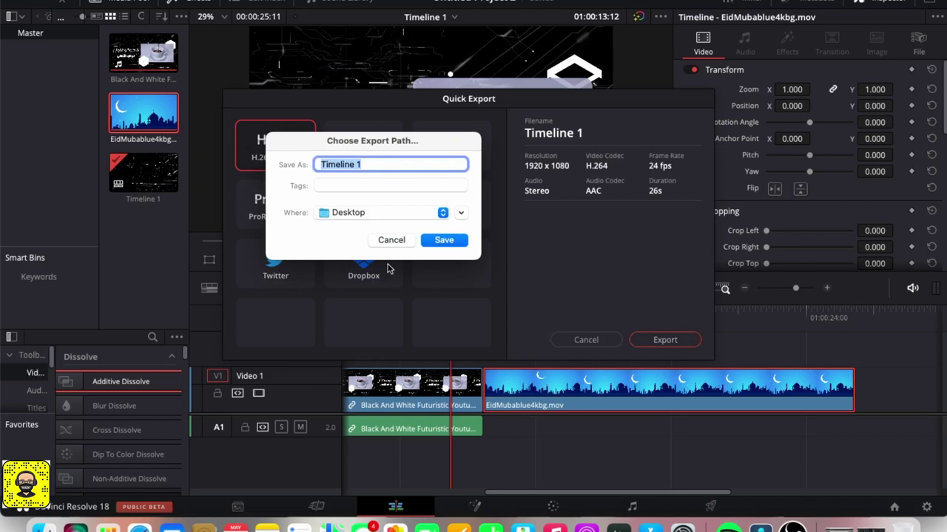
type("something")
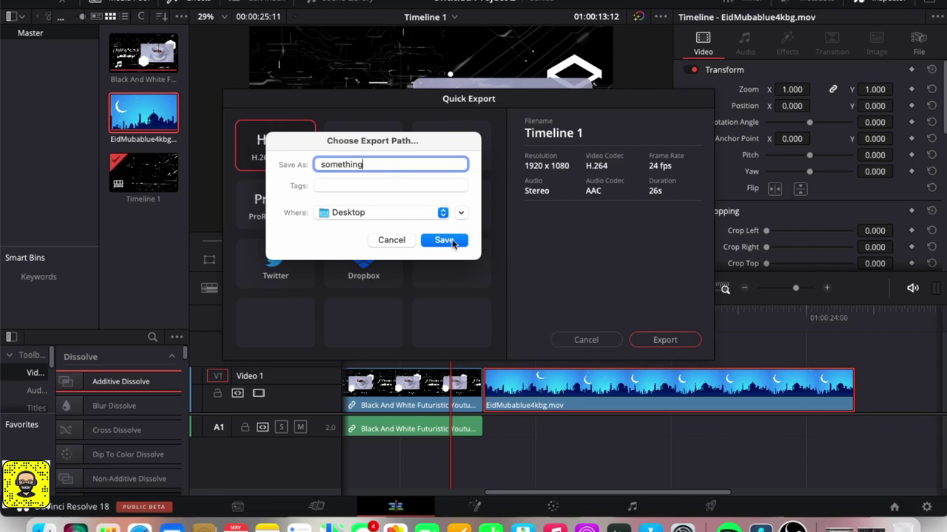
Render the 'something' H.264 file to the Desktop and close the completion notice.
left_click(453, 242)
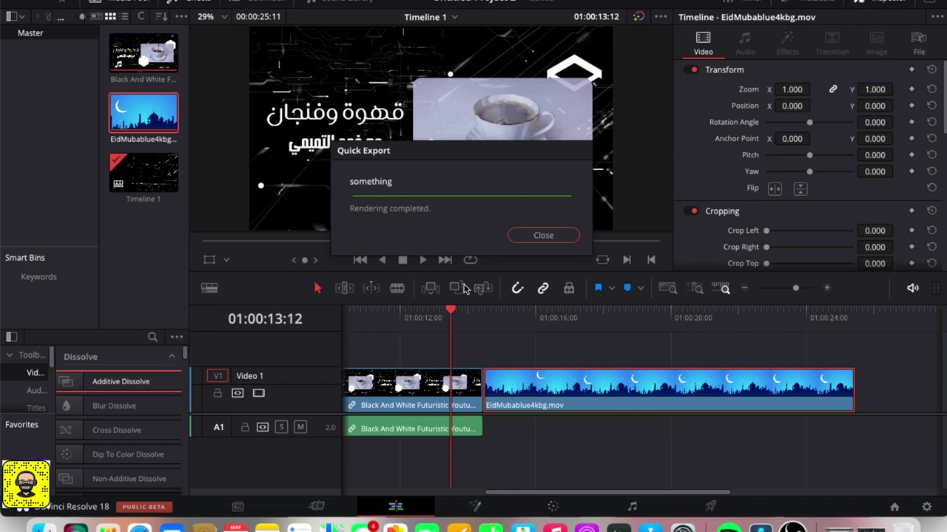
left_click(533, 237)
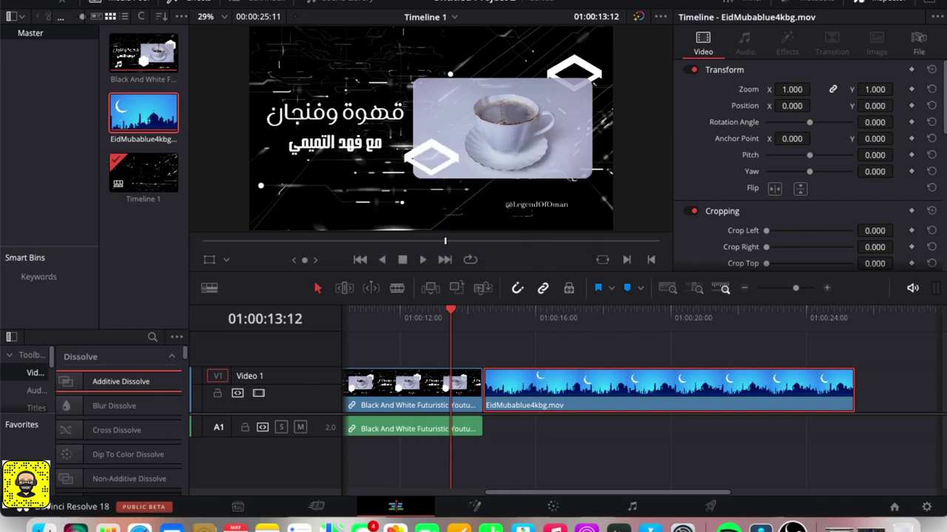
Minimize Resolve, play the 'something' video from the Desktop in Quick Look, then close it.
left_click(25, 1)
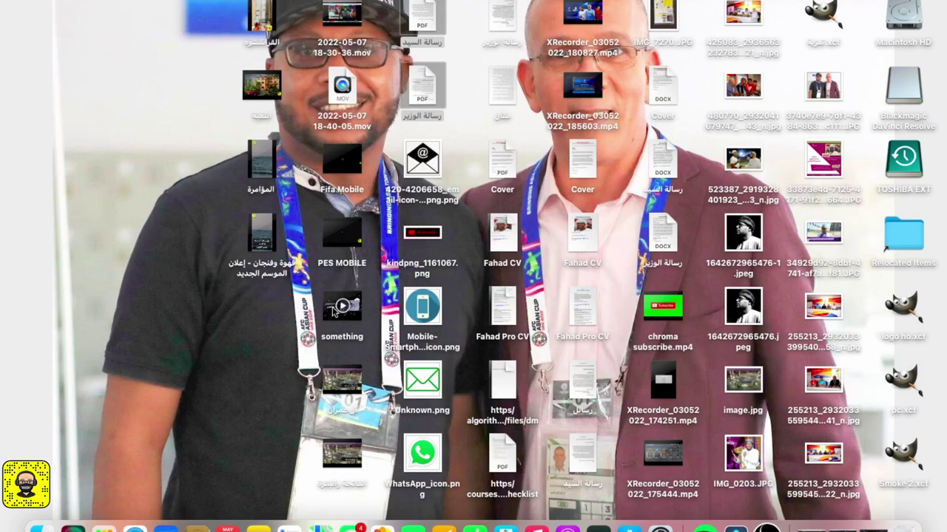
left_click(333, 310)
key("space")
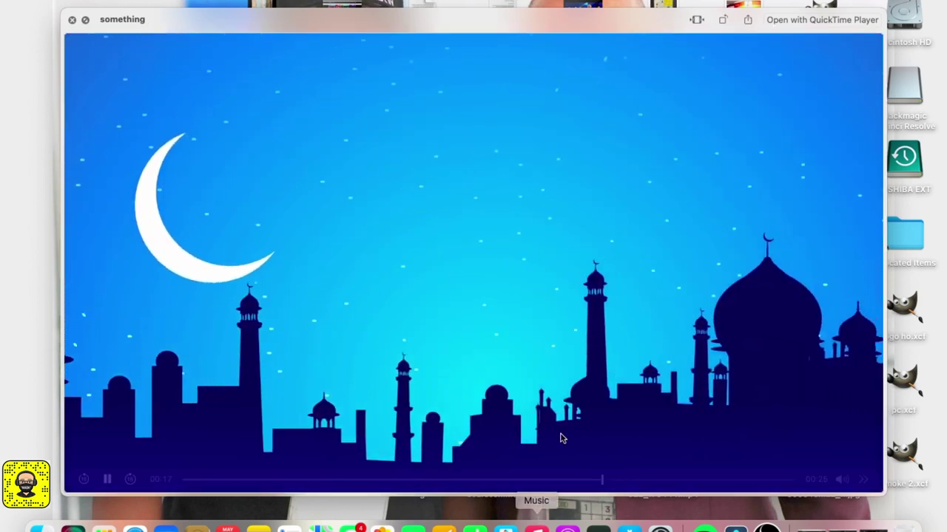
left_click(71, 20)
left_click(735, 528)
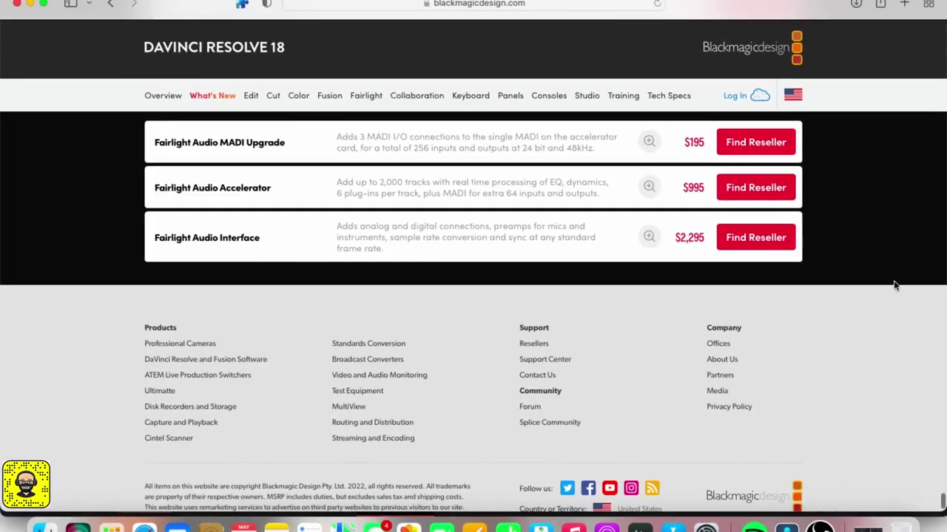
scroll(878, 336, "up", 10)
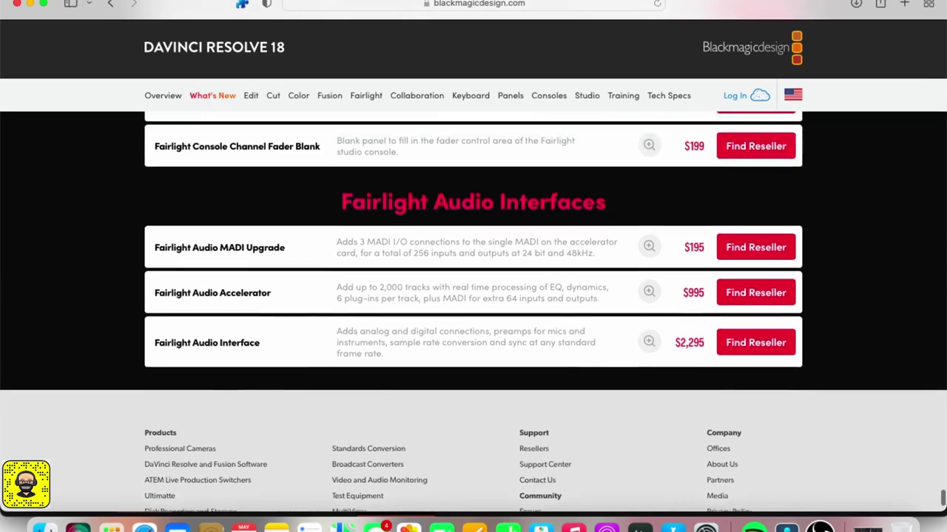
scroll(473, 311, "up", 4)
scroll(474, 310, "up", 4)
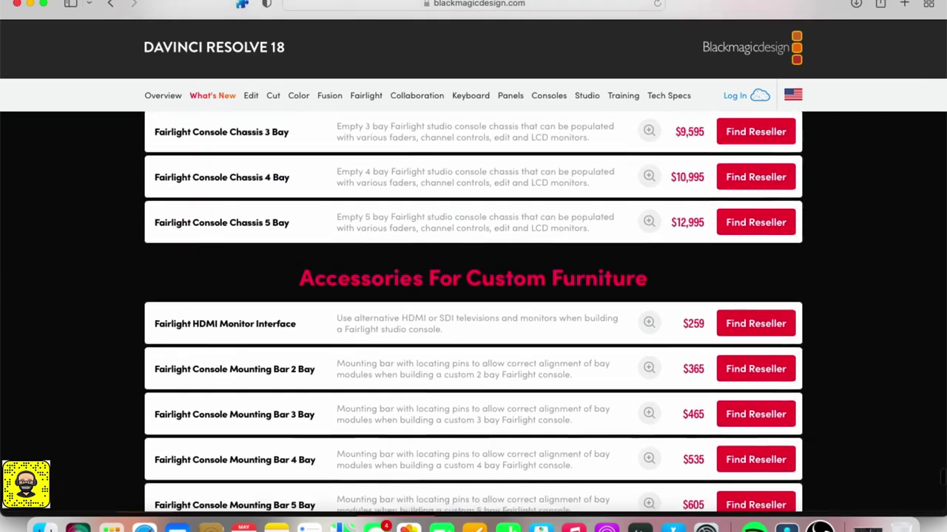
scroll(473, 310, "up", 4)
scroll(474, 311, "up", 4)
scroll(473, 311, "up", 4)
scroll(474, 310, "up", 4)
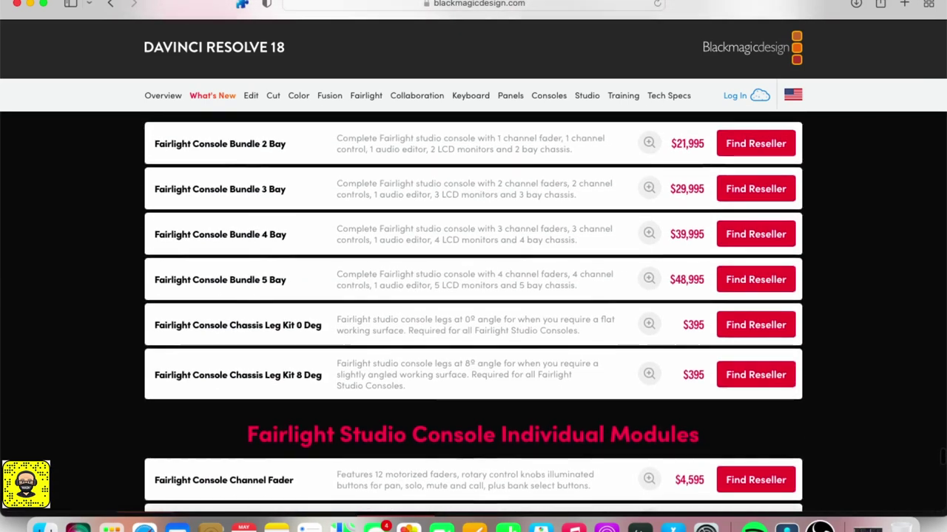
scroll(473, 311, "up", 5)
scroll(473, 310, "up", 4)
scroll(473, 311, "up", 4)
scroll(473, 310, "up", 4)
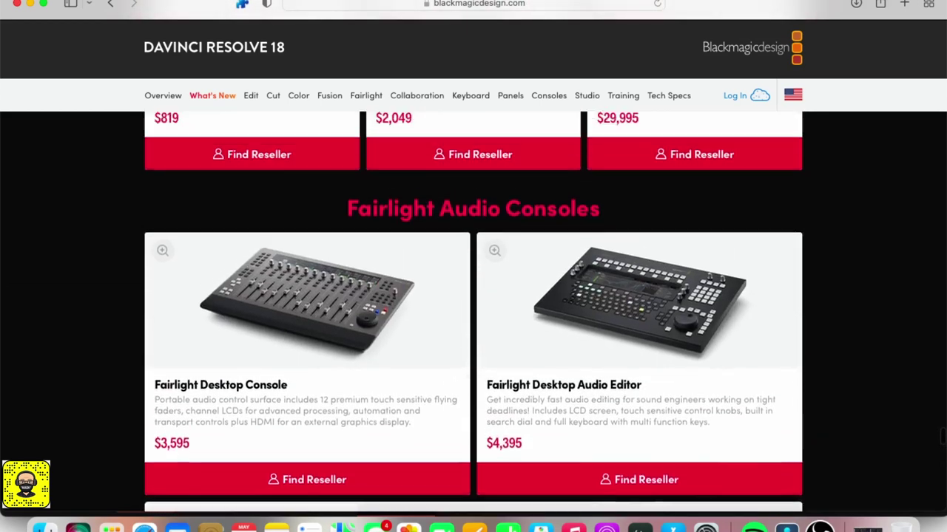
scroll(474, 310, "up", 4)
scroll(474, 311, "up", 4)
scroll(473, 310, "up", 4)
scroll(473, 310, "up", 4)
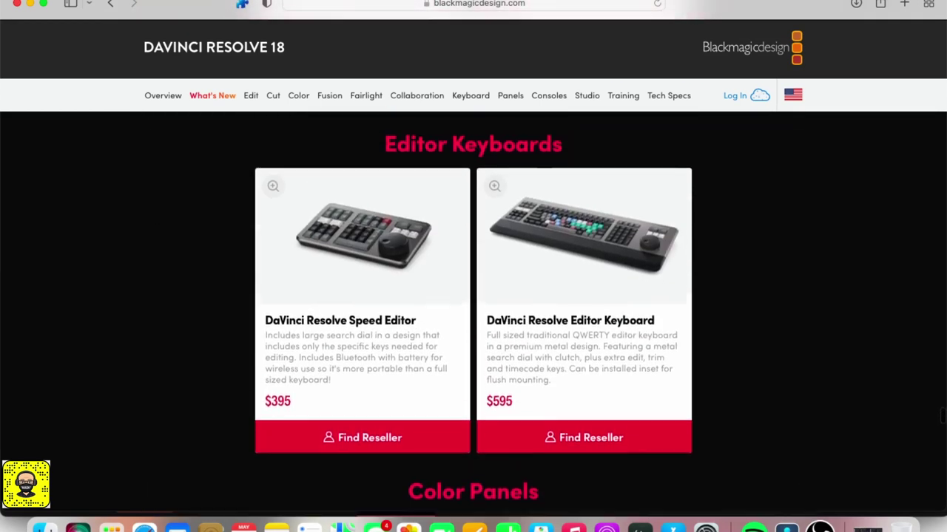
scroll(474, 311, "up", 4)
scroll(473, 311, "up", 4)
scroll(473, 311, "up", 4)
scroll(473, 311, "up", 4)
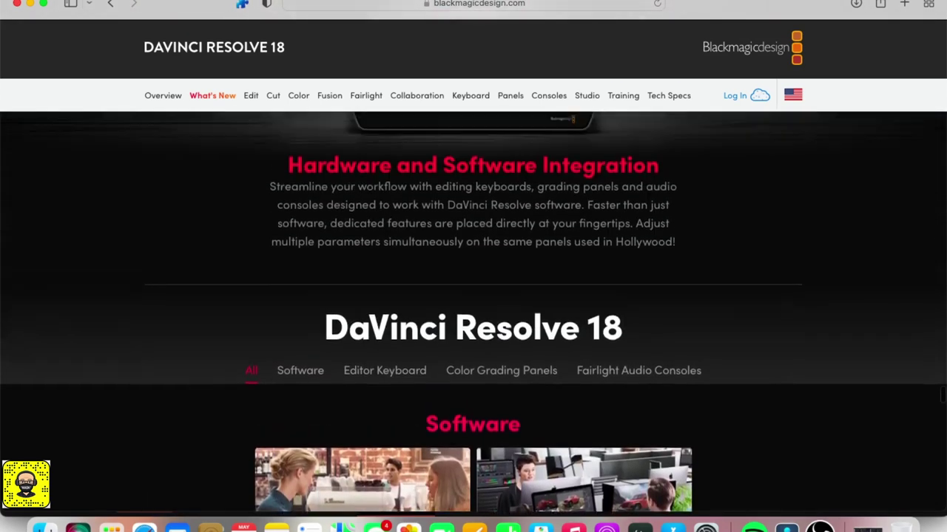
scroll(473, 310, "up", 4)
scroll(473, 311, "up", 4)
scroll(473, 310, "up", 4)
scroll(474, 310, "up", 4)
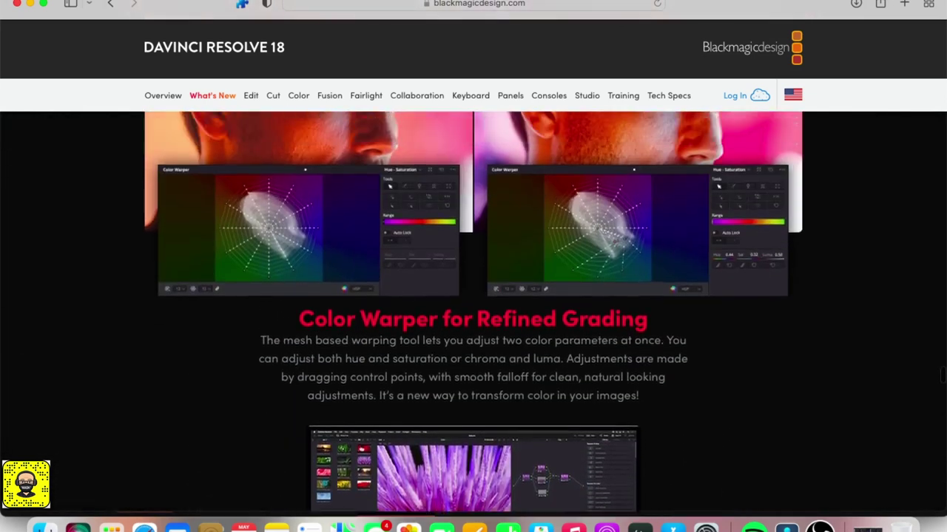
scroll(473, 310, "up", 4)
scroll(474, 311, "up", 4)
scroll(474, 310, "up", 4)
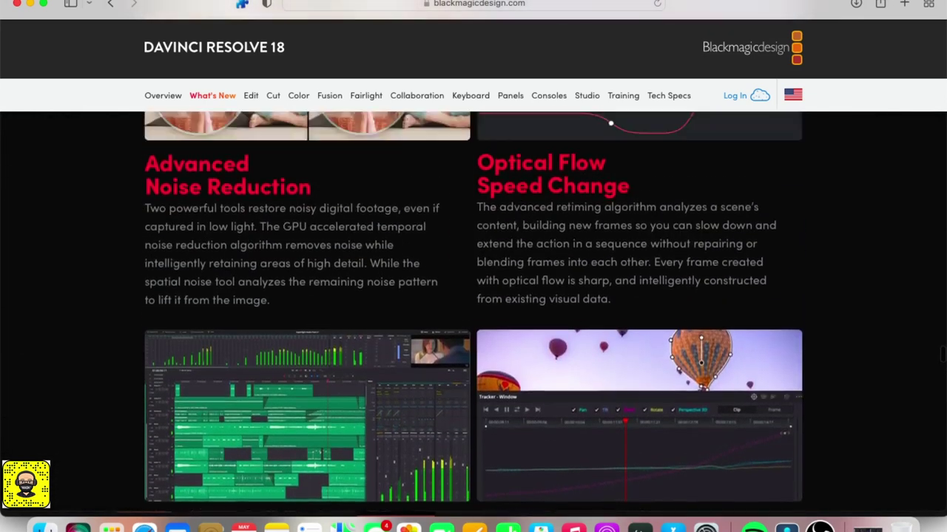
scroll(473, 310, "up", 4)
scroll(473, 311, "up", 4)
scroll(473, 311, "up", 4)
scroll(473, 311, "up", 4)
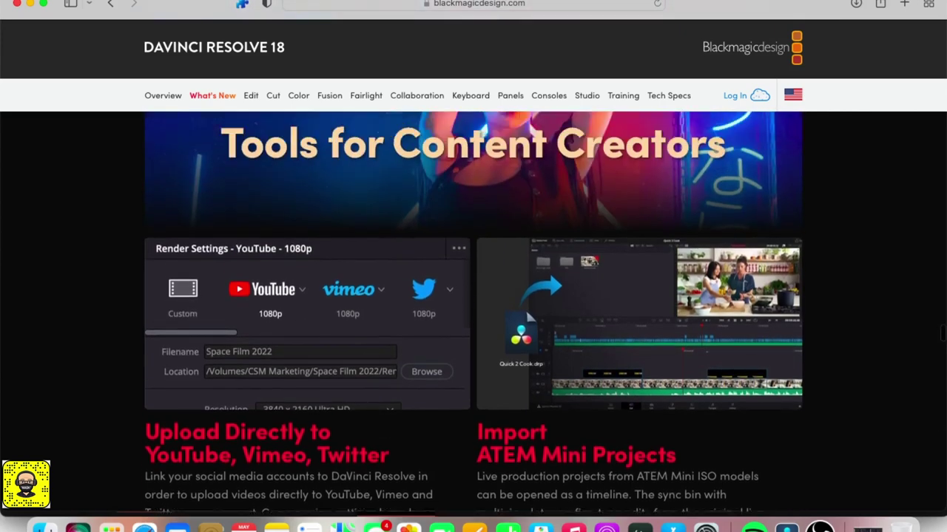
scroll(473, 311, "up", 4)
scroll(474, 310, "up", 4)
scroll(474, 310, "up", 4)
scroll(473, 310, "up", 4)
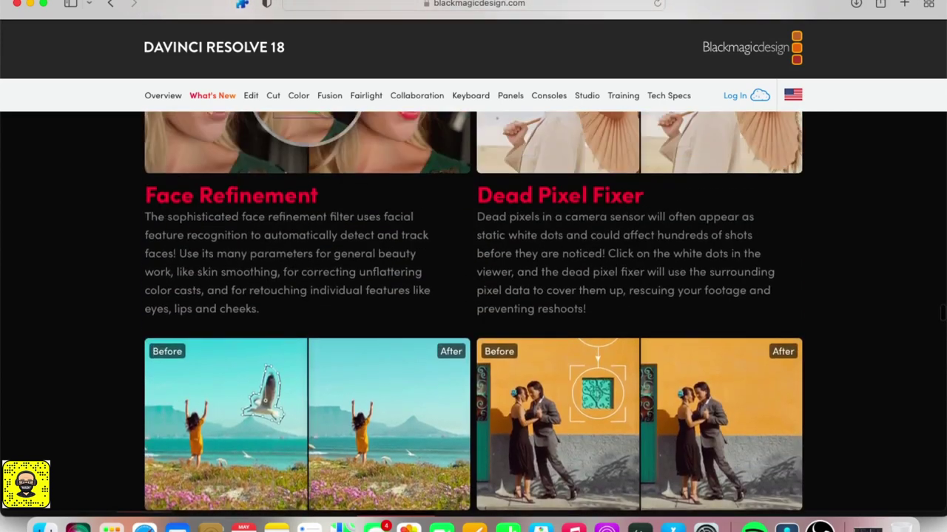
scroll(473, 311, "up", 4)
scroll(473, 311, "up", 4)
scroll(473, 310, "up", 4)
scroll(473, 311, "up", 4)
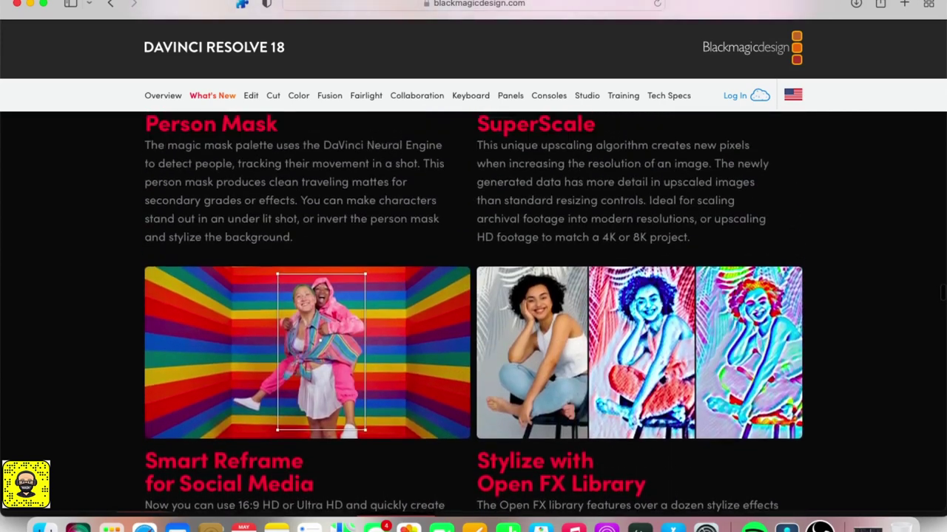
scroll(473, 311, "up", 4)
scroll(474, 311, "up", 4)
scroll(474, 310, "up", 4)
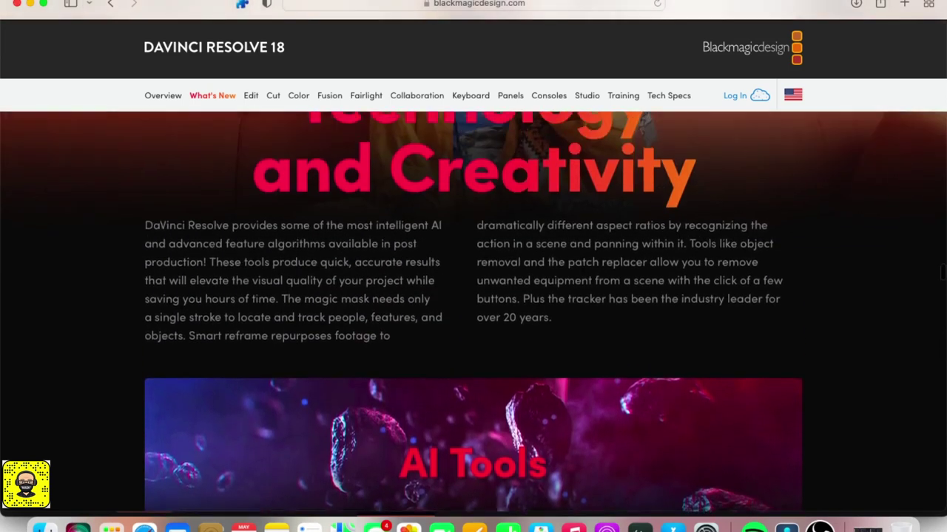
scroll(474, 311, "up", 4)
scroll(474, 311, "up", 4)
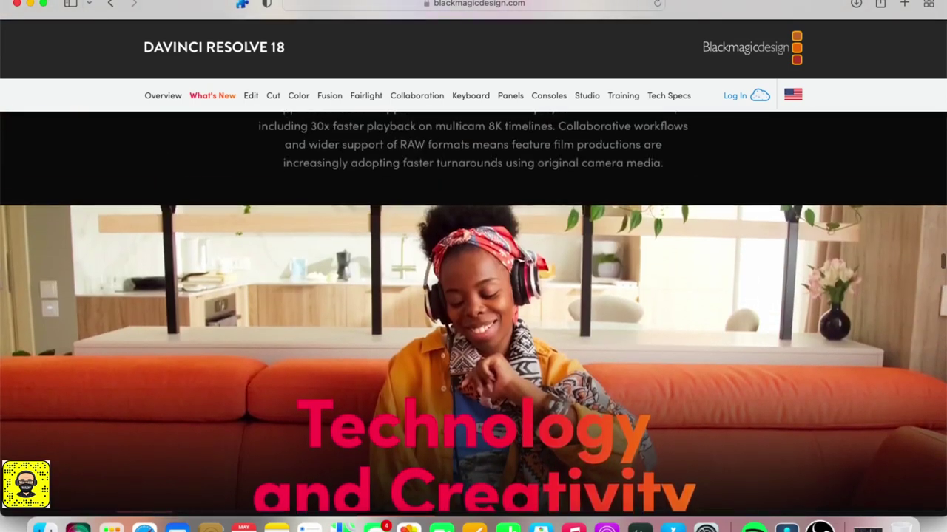
scroll(473, 310, "up", 1)
scroll(474, 310, "up", 4)
scroll(473, 311, "up", 4)
scroll(473, 310, "up", 3)
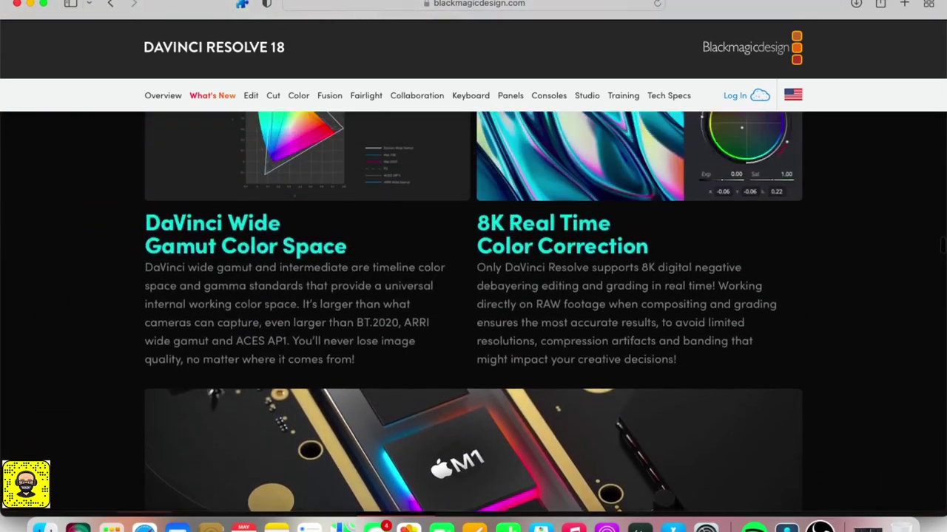
scroll(474, 311, "up", 2)
scroll(473, 311, "up", 3)
scroll(473, 310, "up", 5)
scroll(474, 311, "up", 4)
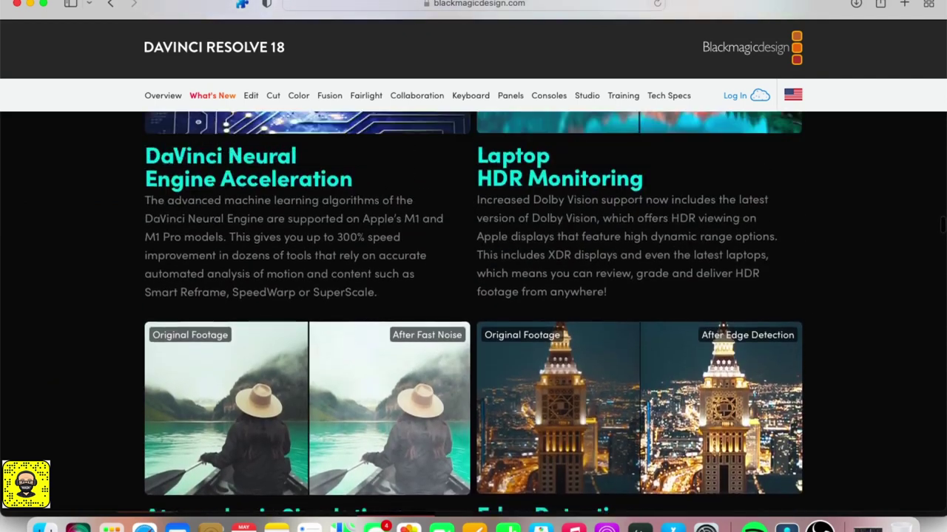
scroll(473, 311, "up", 4)
scroll(474, 310, "up", 4)
scroll(473, 310, "up", 2)
scroll(473, 310, "up", 4)
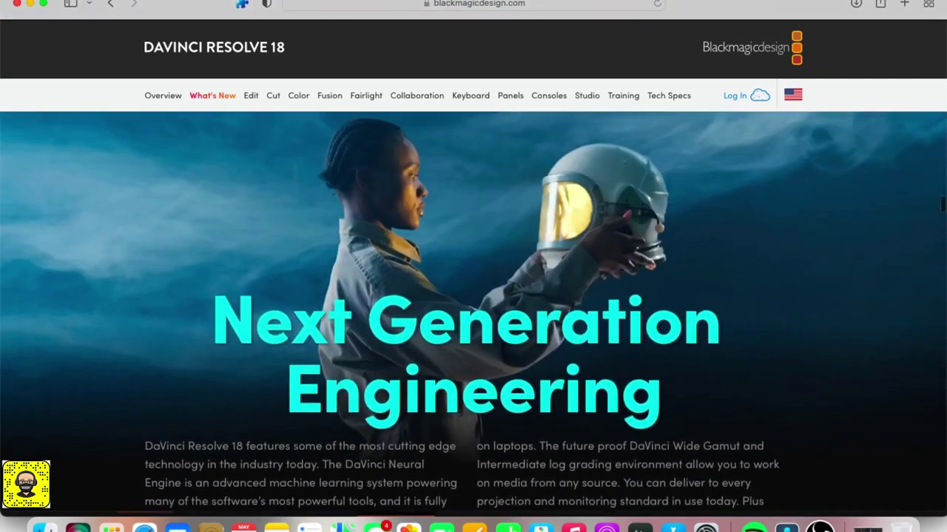
scroll(473, 311, "up", 4)
scroll(474, 311, "up", 1)
scroll(473, 311, "up", 3)
scroll(474, 311, "up", 4)
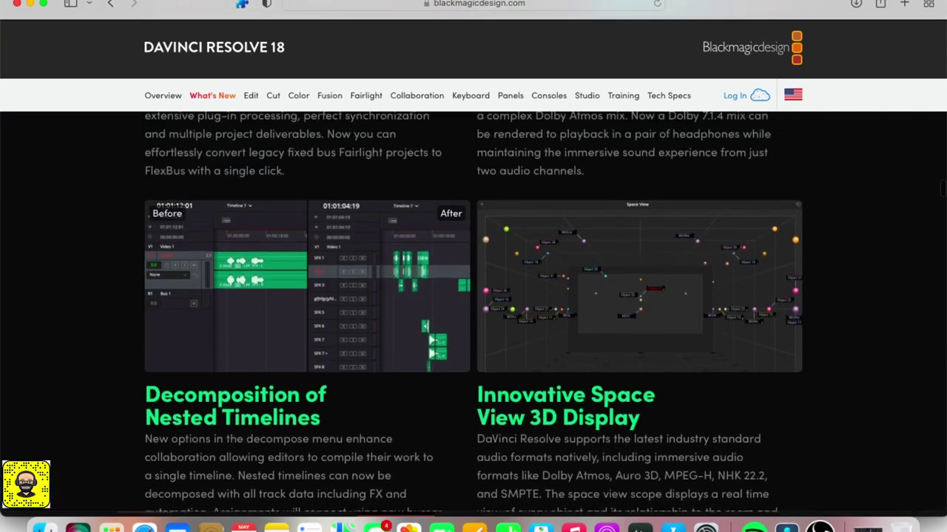
scroll(474, 311, "up", 5)
scroll(473, 310, "up", 4)
scroll(473, 311, "up", 4)
scroll(473, 310, "up", 4)
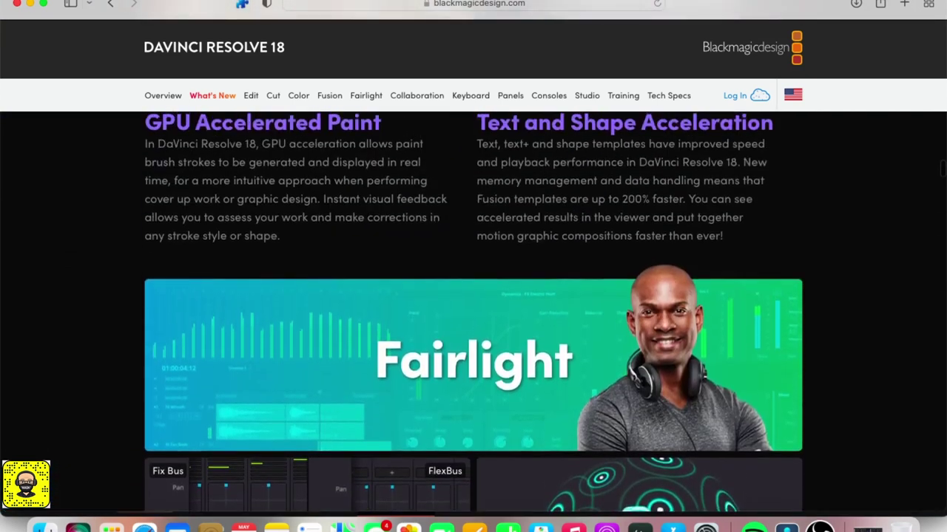
scroll(473, 311, "up", 4)
scroll(473, 310, "up", 4)
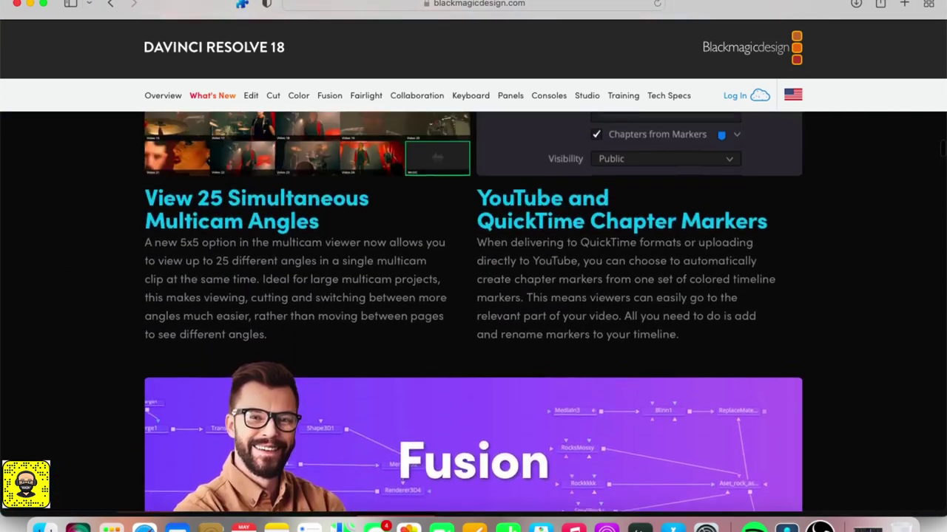
scroll(473, 311, "up", 4)
scroll(473, 310, "up", 4)
scroll(473, 311, "up", 4)
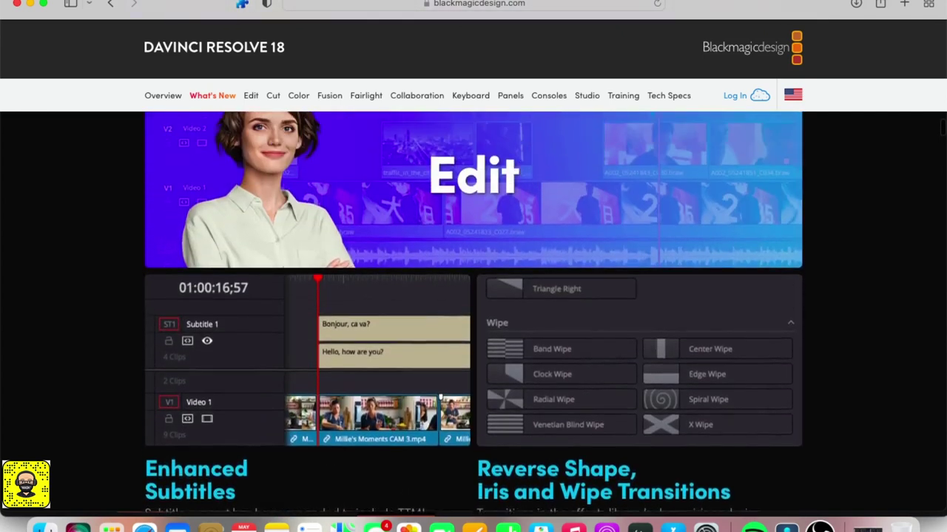
scroll(474, 310, "up", 4)
scroll(474, 310, "up", 4)
scroll(474, 311, "up", 4)
scroll(474, 311, "up", 3)
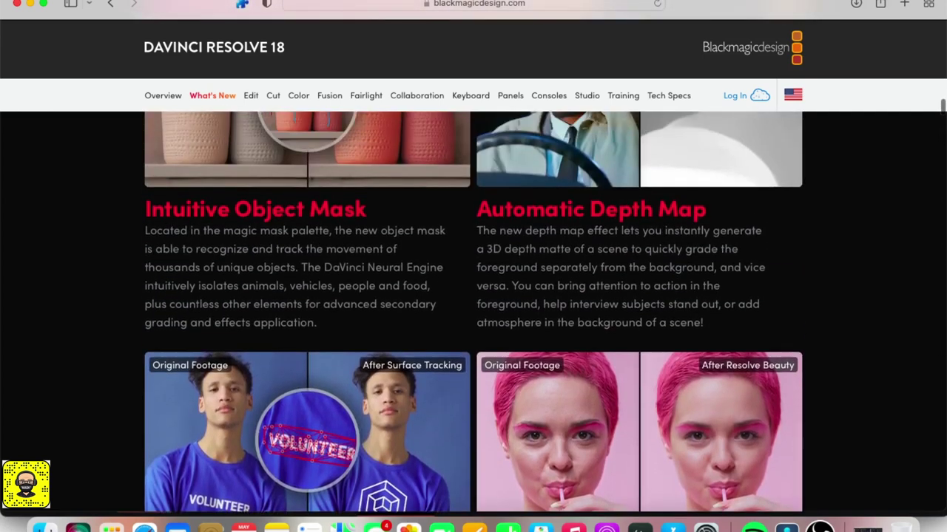
scroll(473, 311, "up", 4)
scroll(473, 310, "up", 3)
scroll(473, 311, "up", 2)
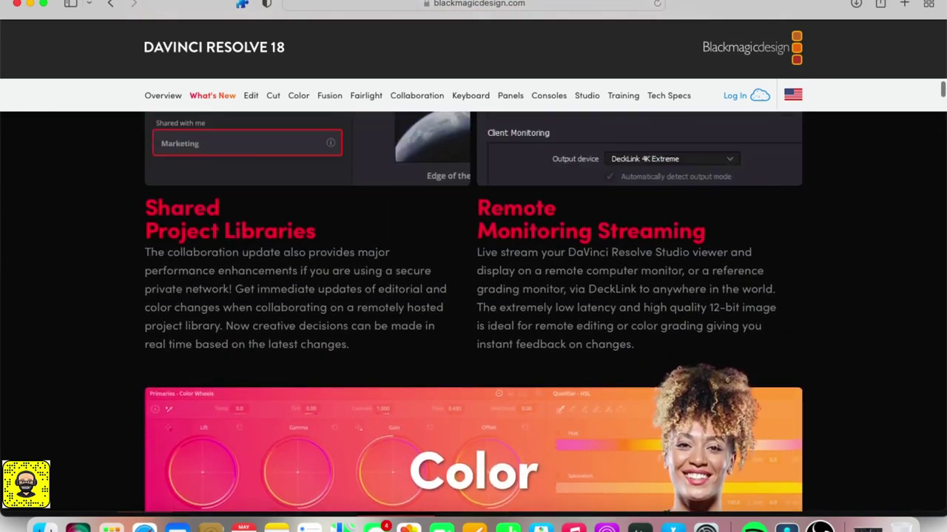
scroll(473, 310, "up", 1)
scroll(473, 311, "up", 2)
scroll(473, 311, "up", 3)
scroll(473, 311, "up", 3)
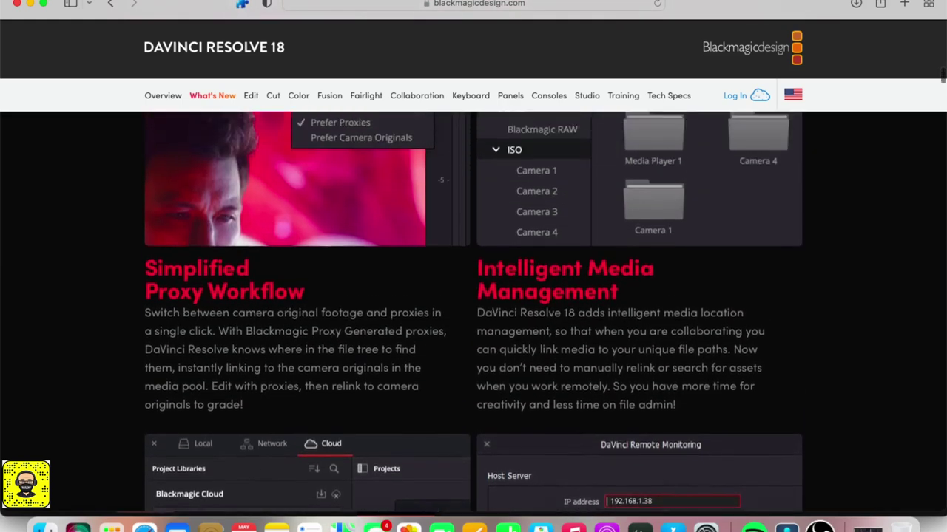
scroll(473, 311, "up", 3)
scroll(474, 310, "up", 4)
scroll(474, 311, "up", 3)
scroll(473, 310, "up", 2)
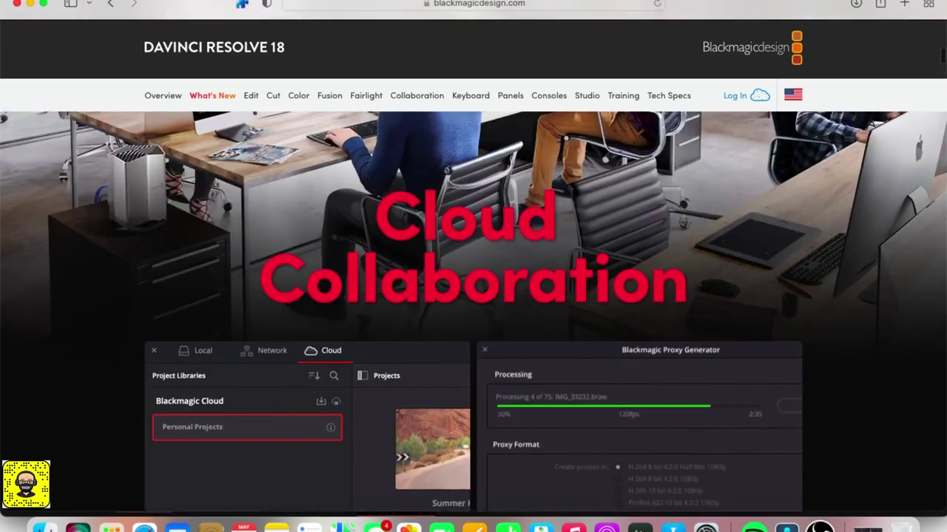
scroll(474, 311, "up", 3)
scroll(473, 311, "up", 3)
scroll(474, 311, "up", 2)
scroll(473, 310, "up", 3)
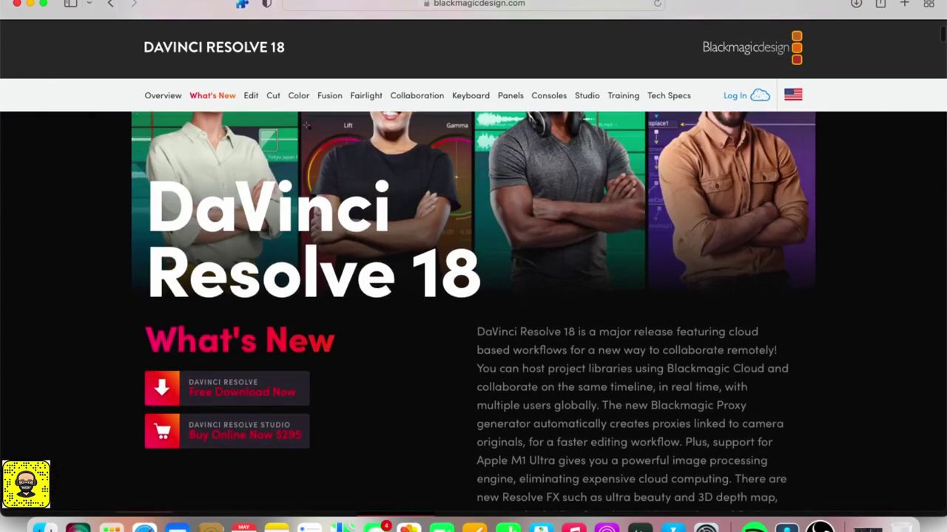
scroll(473, 311, "up", 3)
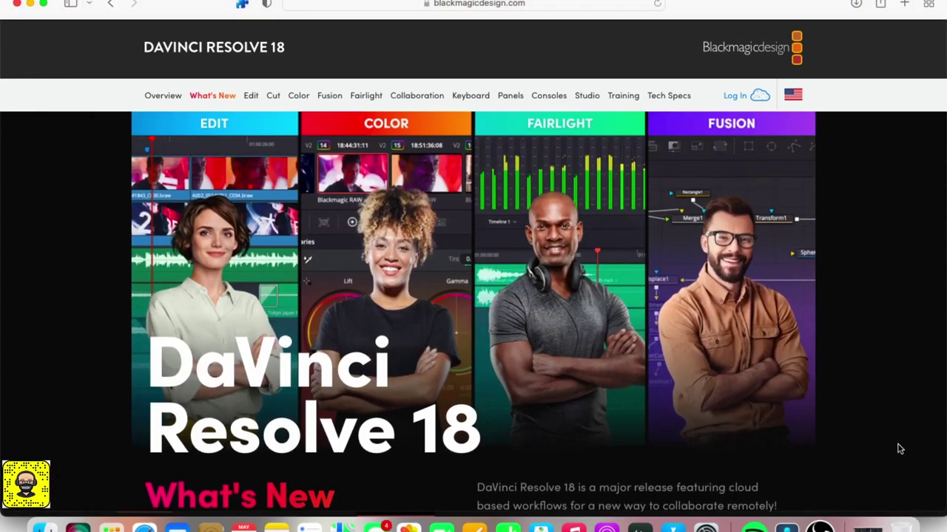